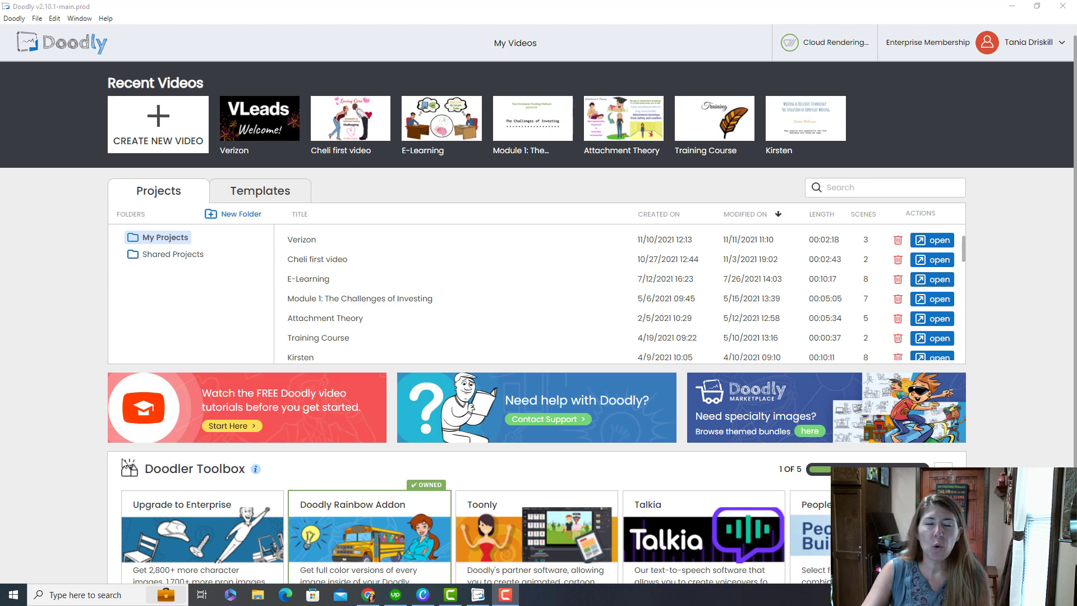
- Create a new whiteboard-style video titled "Sample" with the resolution set to 1080p (1920x1080)
{"action": "left_click", "coordinate": [162, 124]}
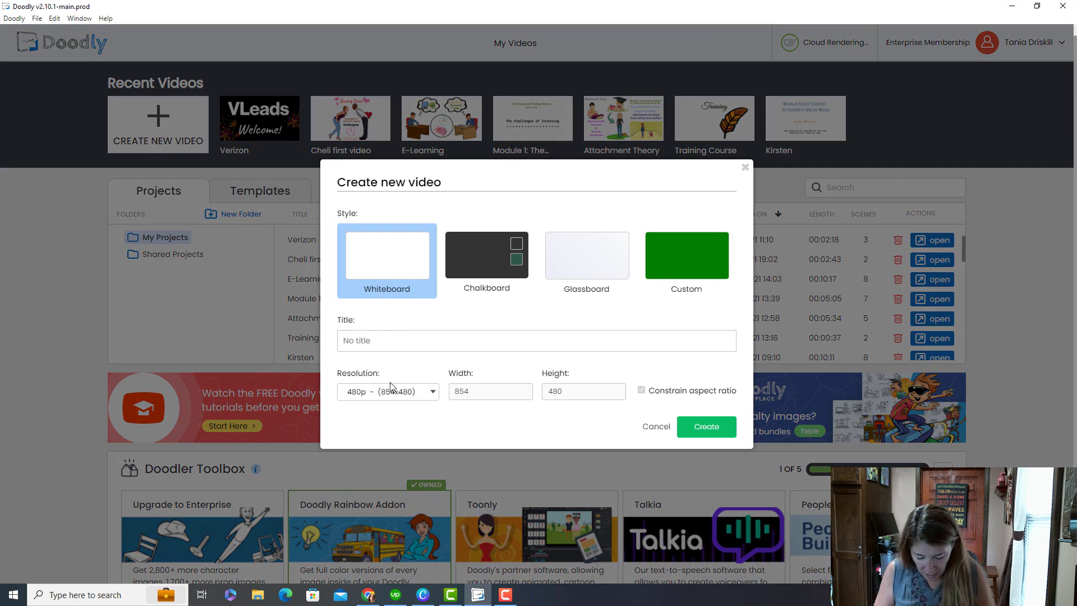
{"action": "type", "text": "Sample"}
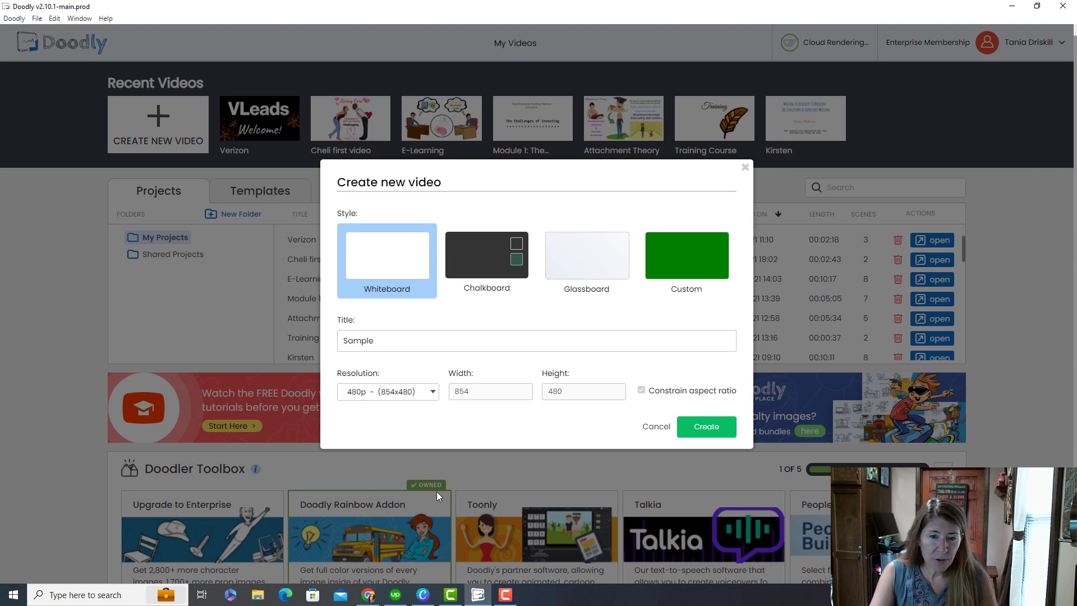
{"action": "left_click", "coordinate": [385, 392]}
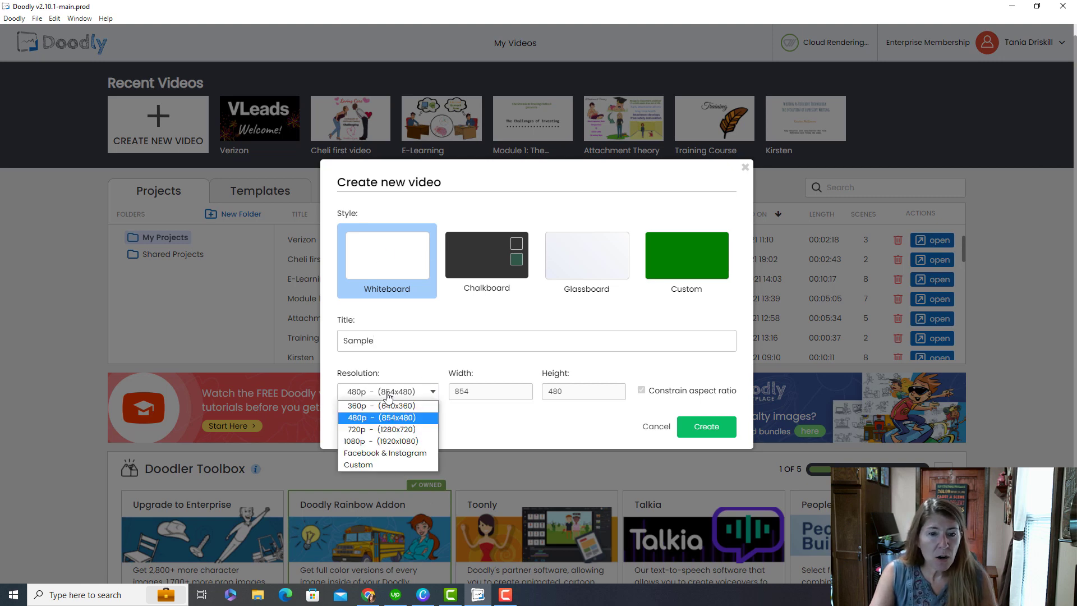
{"action": "left_click", "coordinate": [384, 442]}
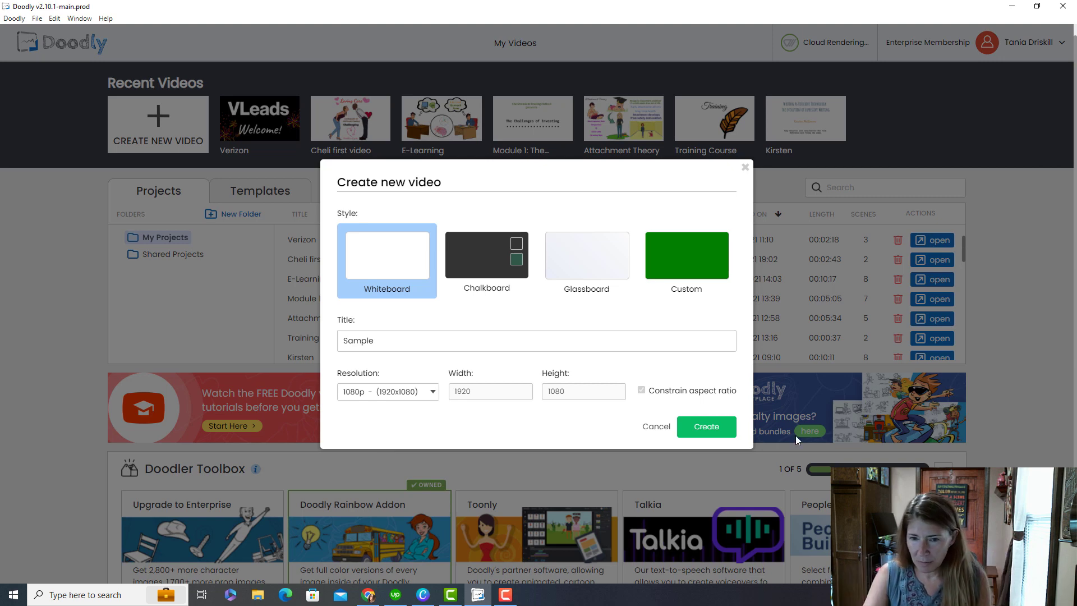
{"action": "left_click", "coordinate": [716, 433]}
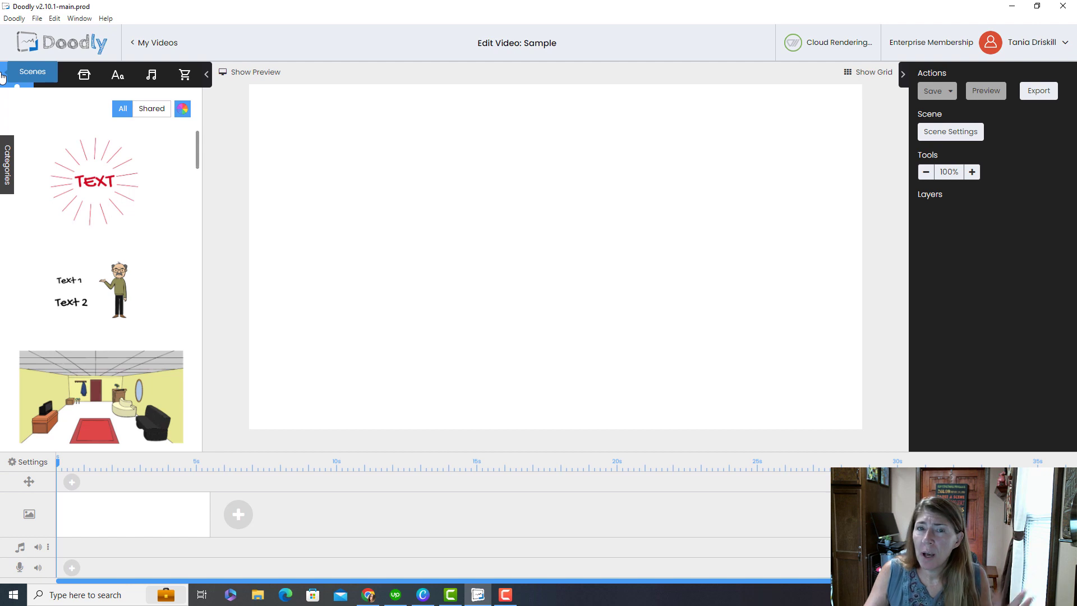
- Add the coloured beach scene to the canvas and shift its umbrella towards the water, over the drinks table
{"action": "scroll", "coordinate": [79, 374], "scroll_direction": "down", "scroll_amount": 4}
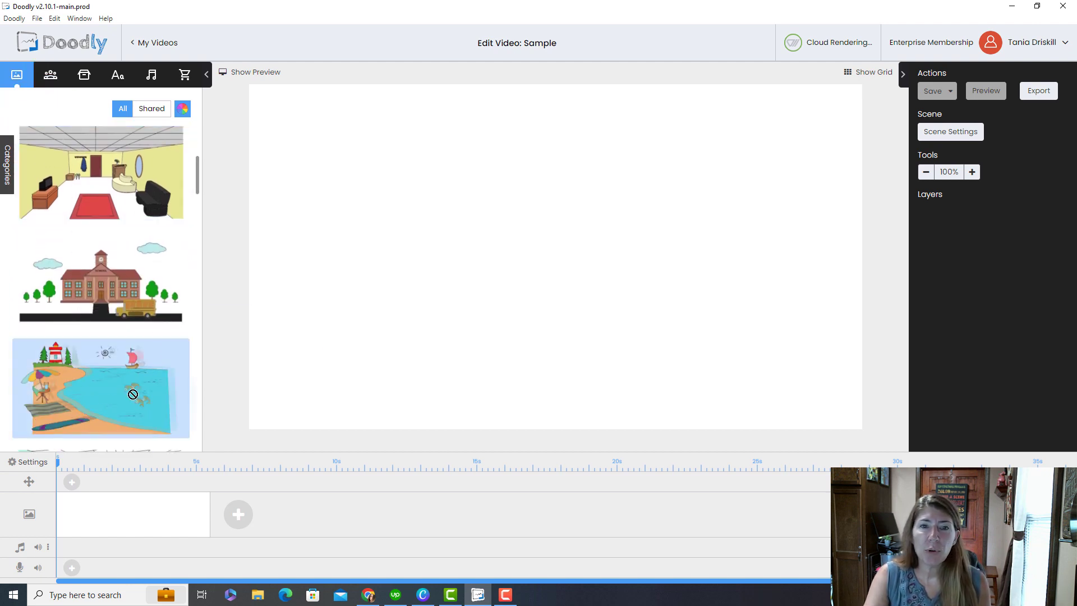
{"action": "left_click_drag", "start_coordinate": [132, 389], "coordinate": [534, 272]}
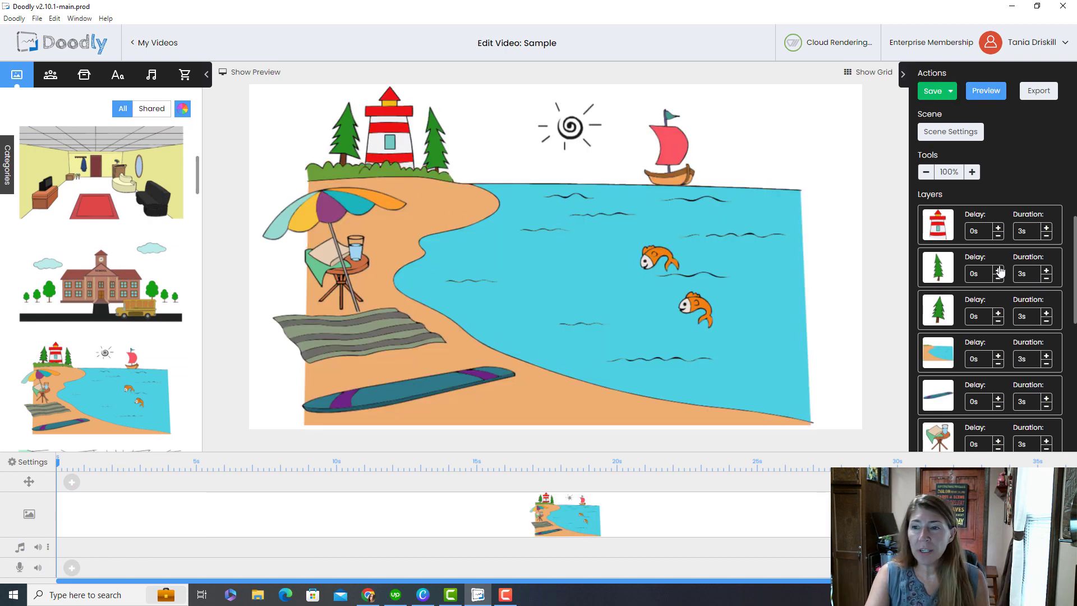
{"action": "scroll", "coordinate": [998, 292], "scroll_direction": "down", "scroll_amount": 5}
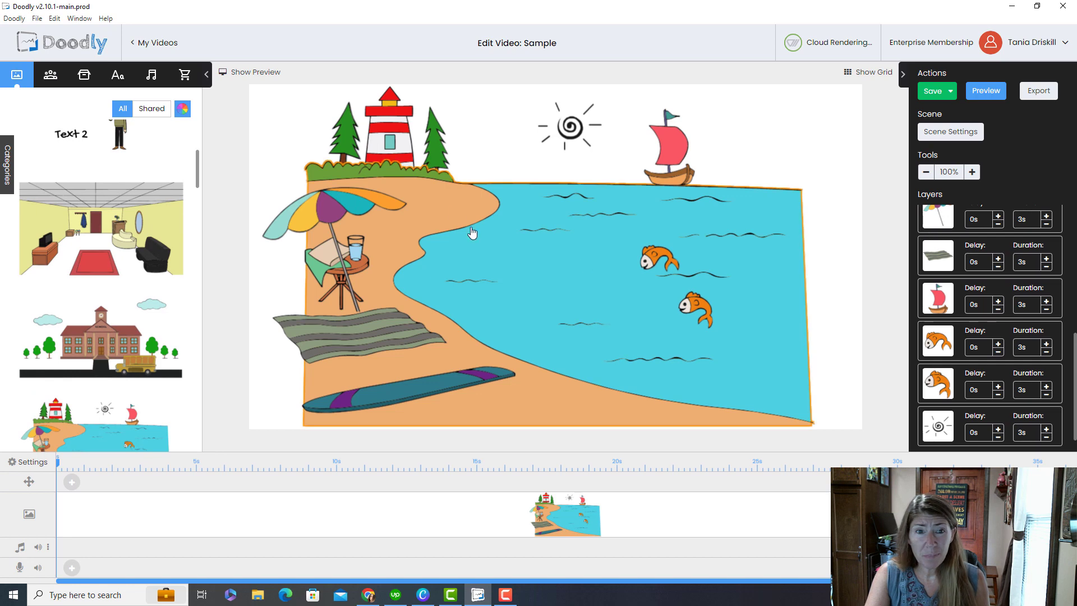
{"action": "left_click", "coordinate": [339, 194]}
{"action": "left_click_drag", "start_coordinate": [486, 236], "coordinate": [458, 251]}
- Search the characters for "swim" and add Aya In Swimming Pool to the water as an additional image
{"action": "left_click", "coordinate": [51, 79]}
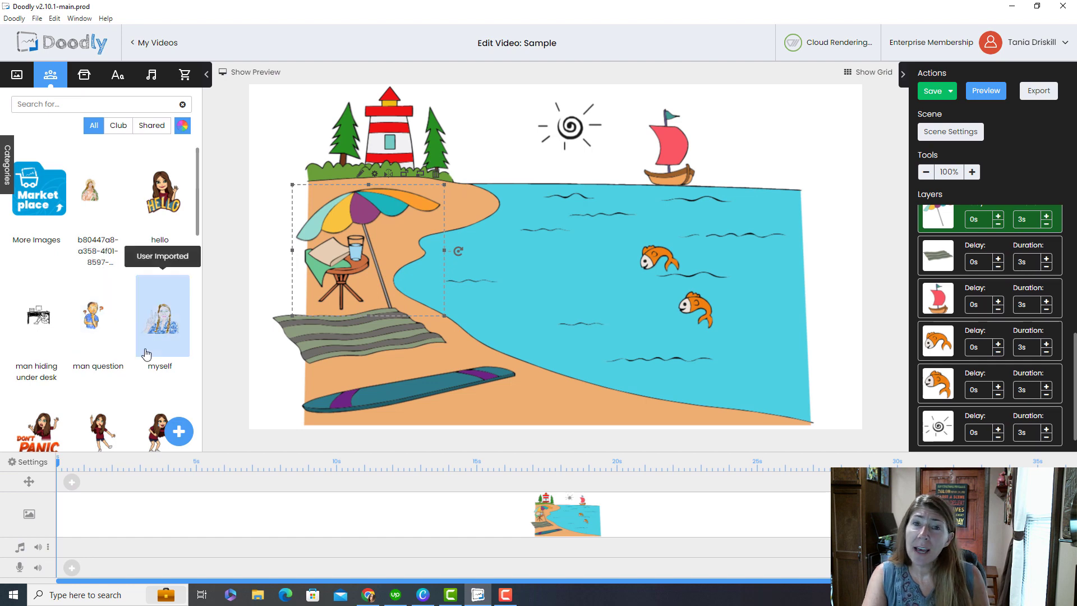
{"action": "left_click", "coordinate": [51, 109]}
{"action": "type", "text": "swim"}
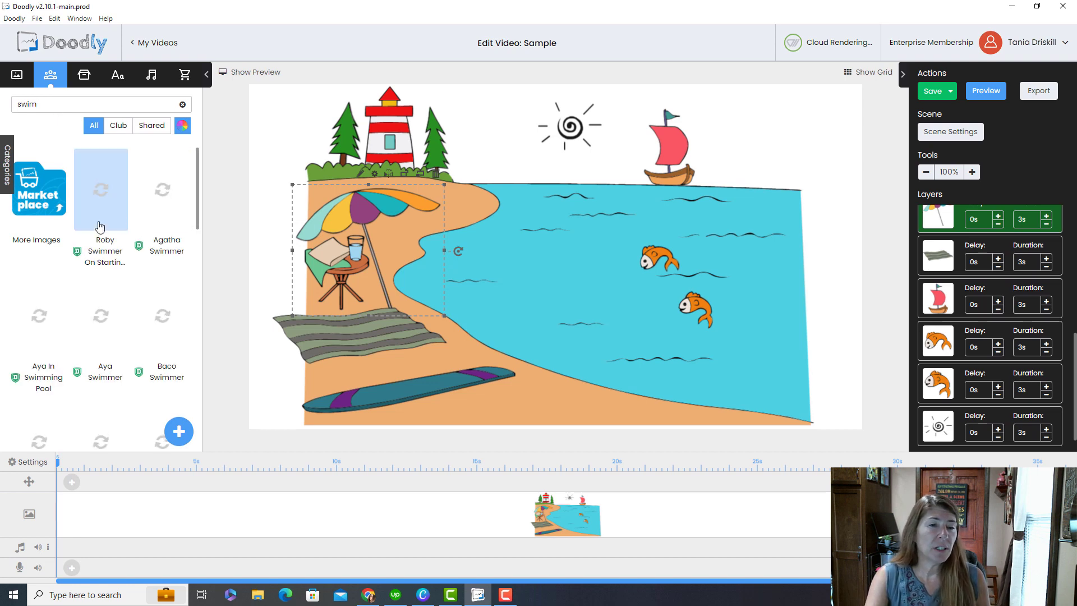
{"action": "left_click_drag", "start_coordinate": [31, 317], "coordinate": [542, 267]}
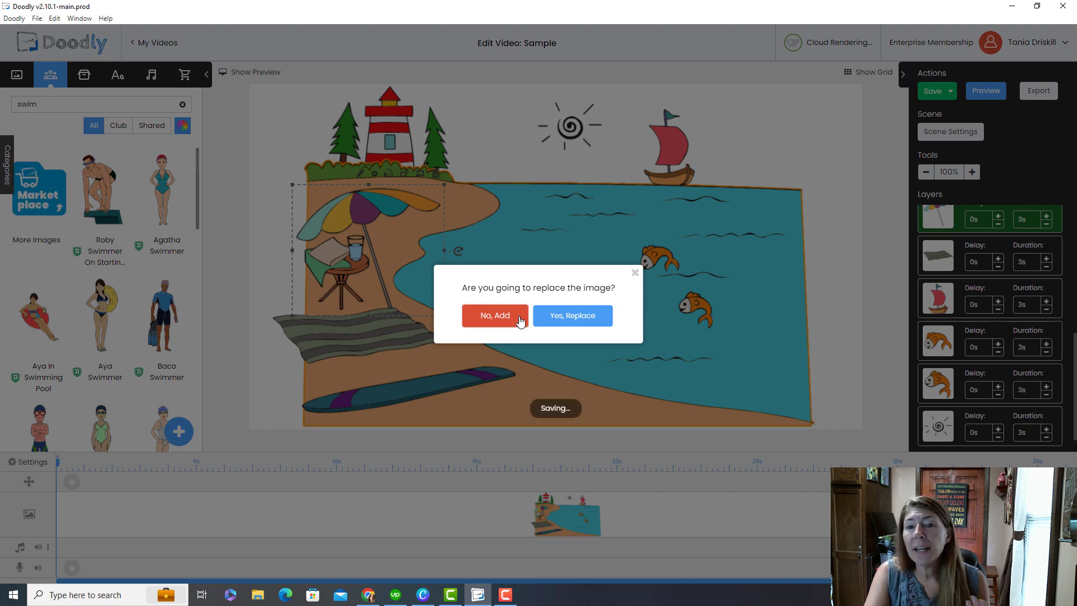
{"action": "left_click", "coordinate": [502, 323]}
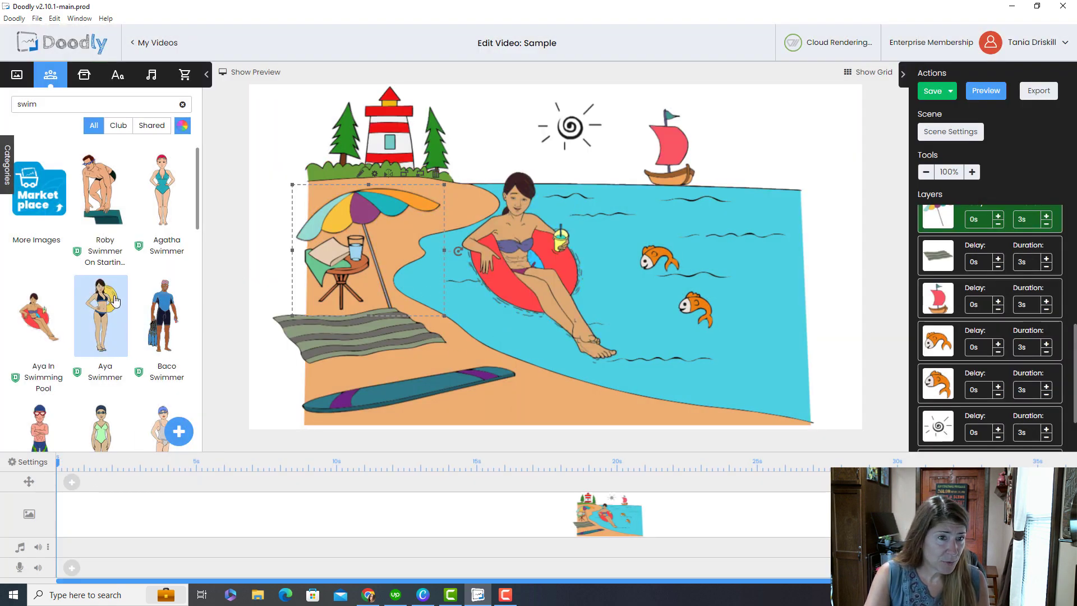
- Add the Bradley In Underwear character to the beach scene as an additional image, beside the floating woman
{"action": "scroll", "coordinate": [114, 300], "scroll_direction": "down", "scroll_amount": 5}
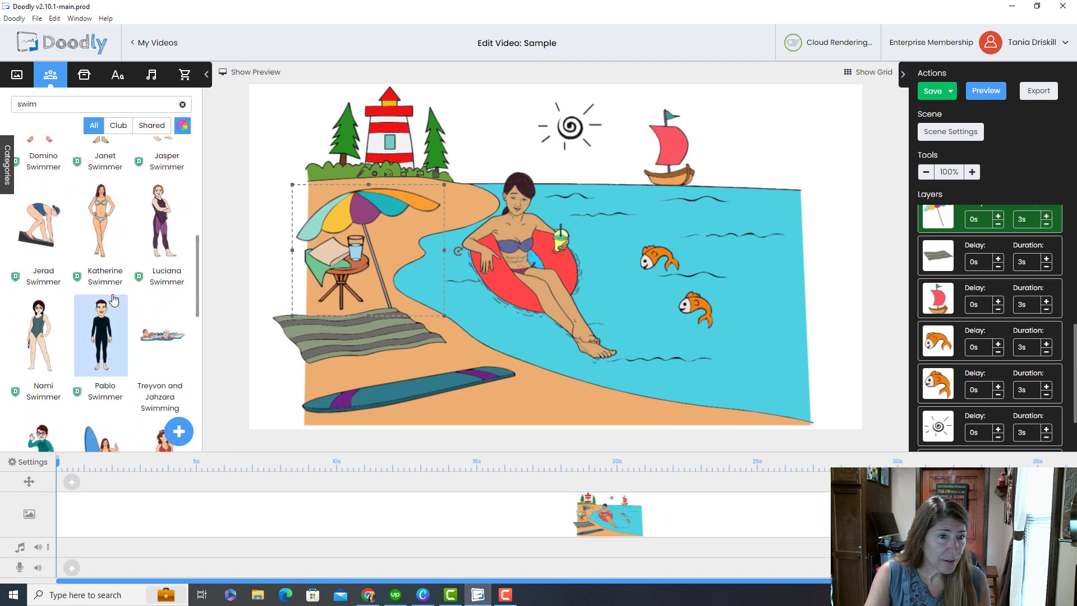
{"action": "scroll", "coordinate": [114, 300], "scroll_direction": "down", "scroll_amount": 6}
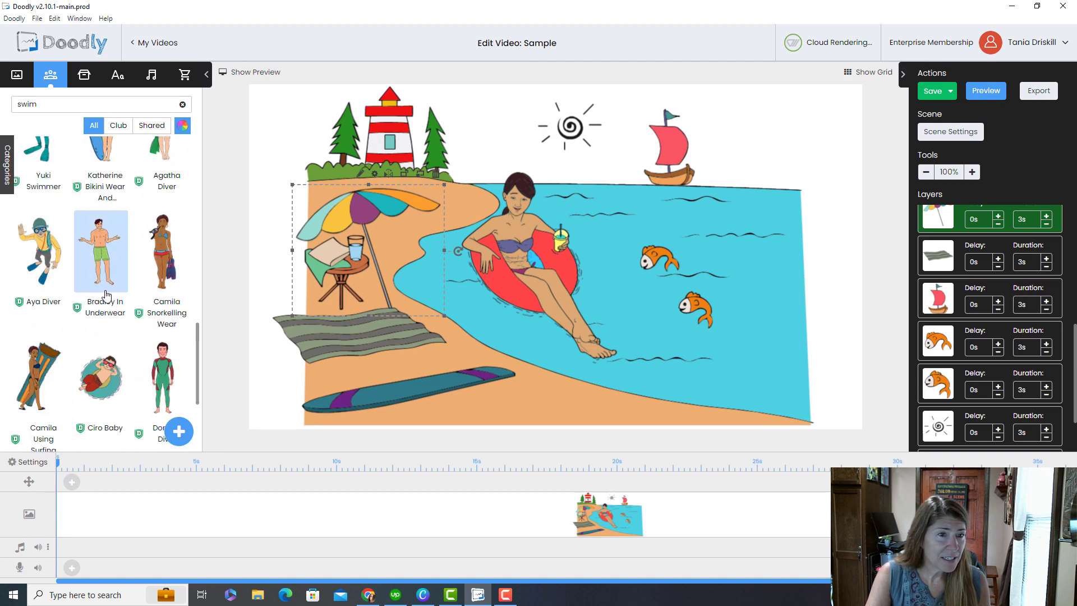
{"action": "left_click_drag", "start_coordinate": [104, 275], "coordinate": [643, 308]}
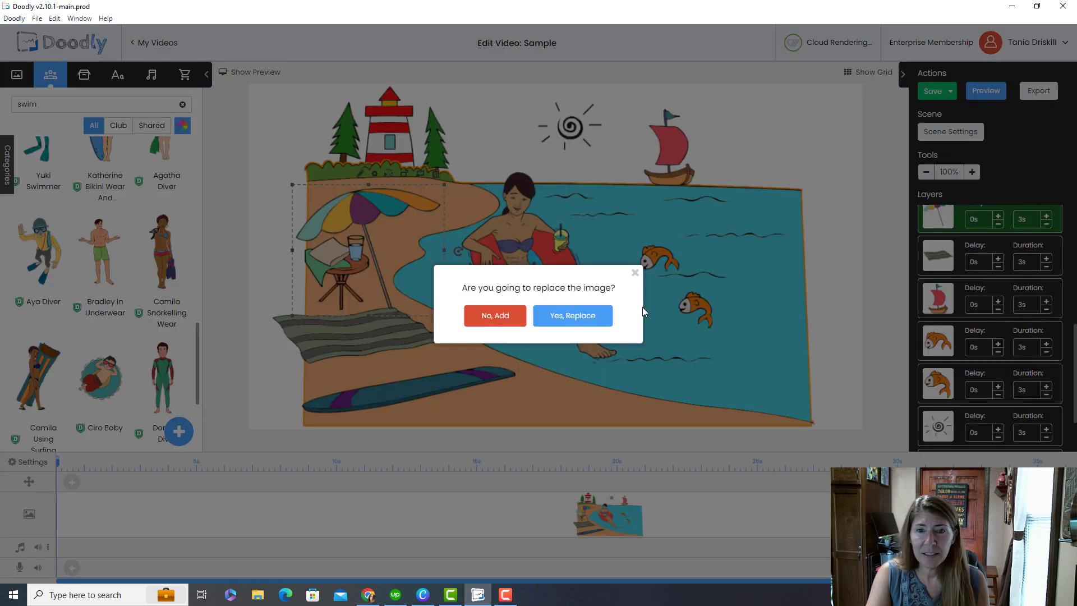
{"action": "left_click", "coordinate": [494, 321]}
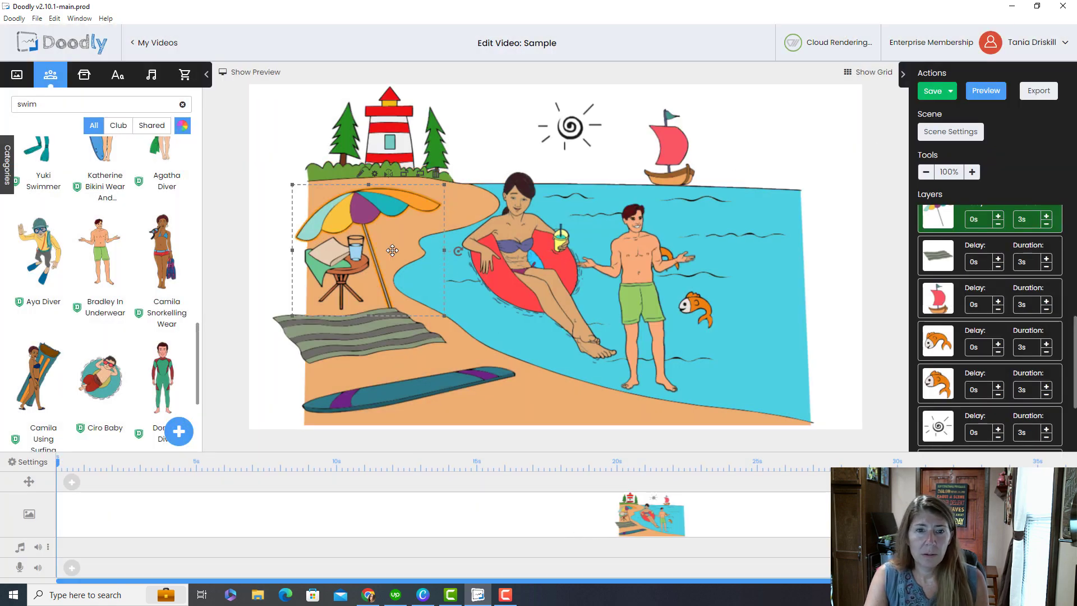
- Shrink the woman on the swim ring and rotate her counterclockwise so she reclines in the water near the beach
{"action": "left_click_drag", "start_coordinate": [501, 258], "coordinate": [476, 283]}
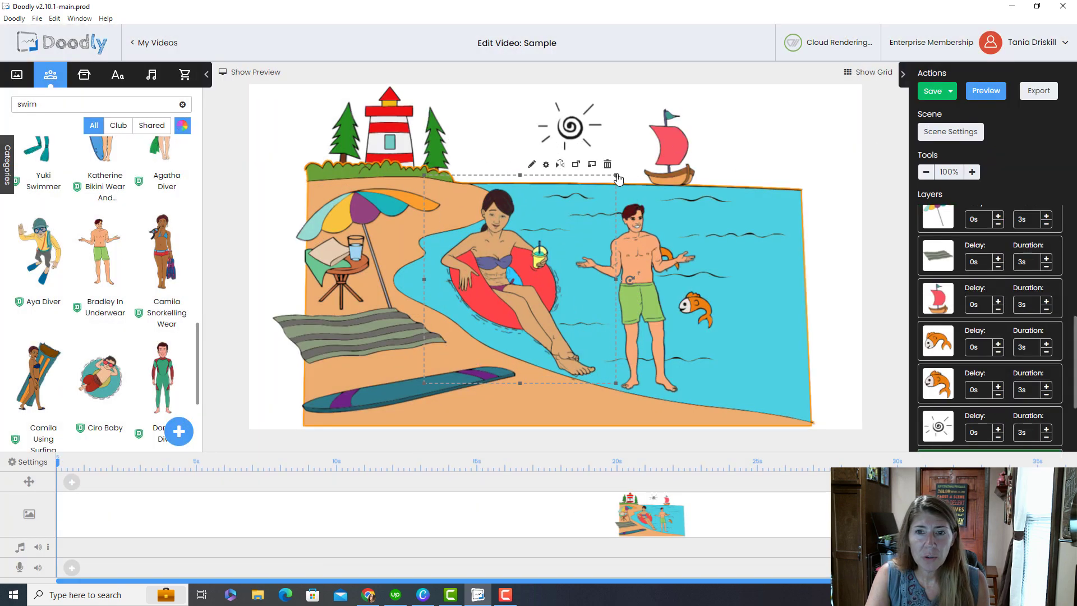
{"action": "left_click_drag", "start_coordinate": [617, 178], "coordinate": [607, 250]}
{"action": "left_click_drag", "start_coordinate": [587, 289], "coordinate": [581, 258]}
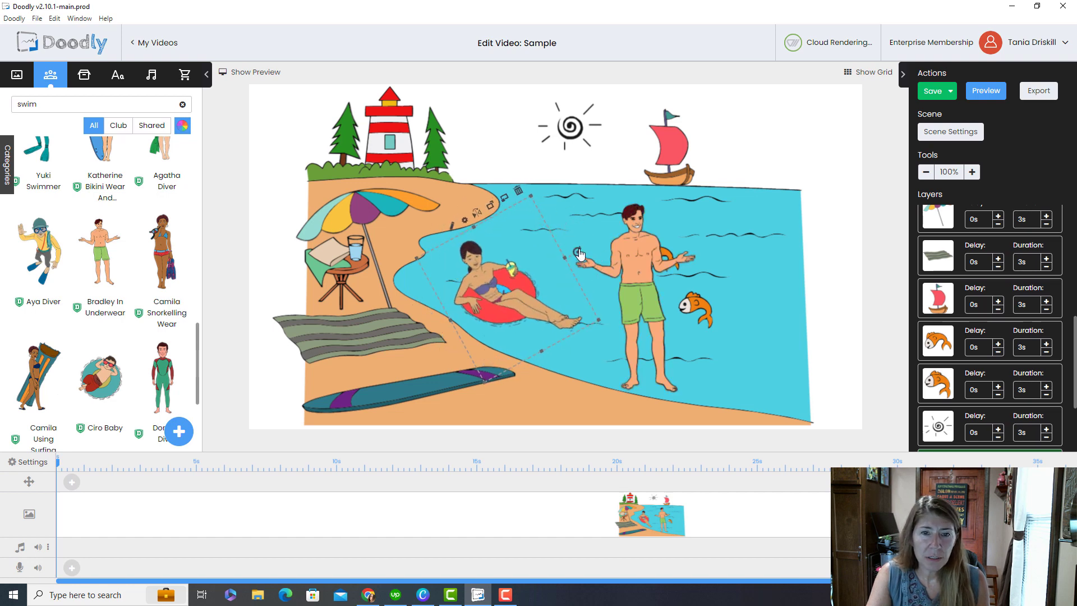
- Shrink the man to about 343 by 513 px at the shoreline, and place the floating woman, slightly smaller, nearer the beach
{"action": "left_click", "coordinate": [638, 250]}
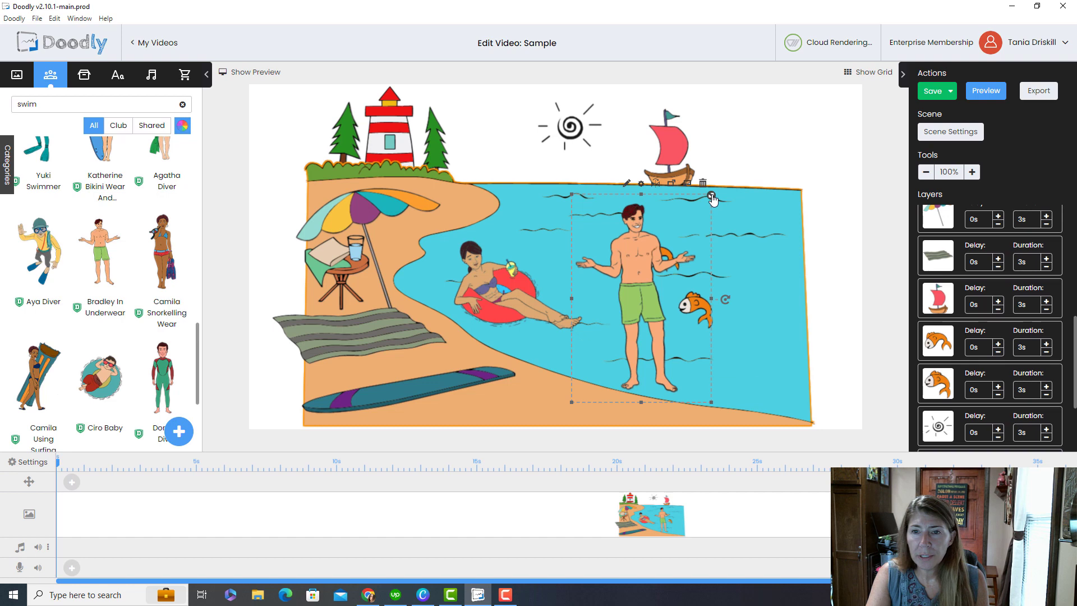
{"action": "left_click_drag", "start_coordinate": [711, 194], "coordinate": [689, 247]}
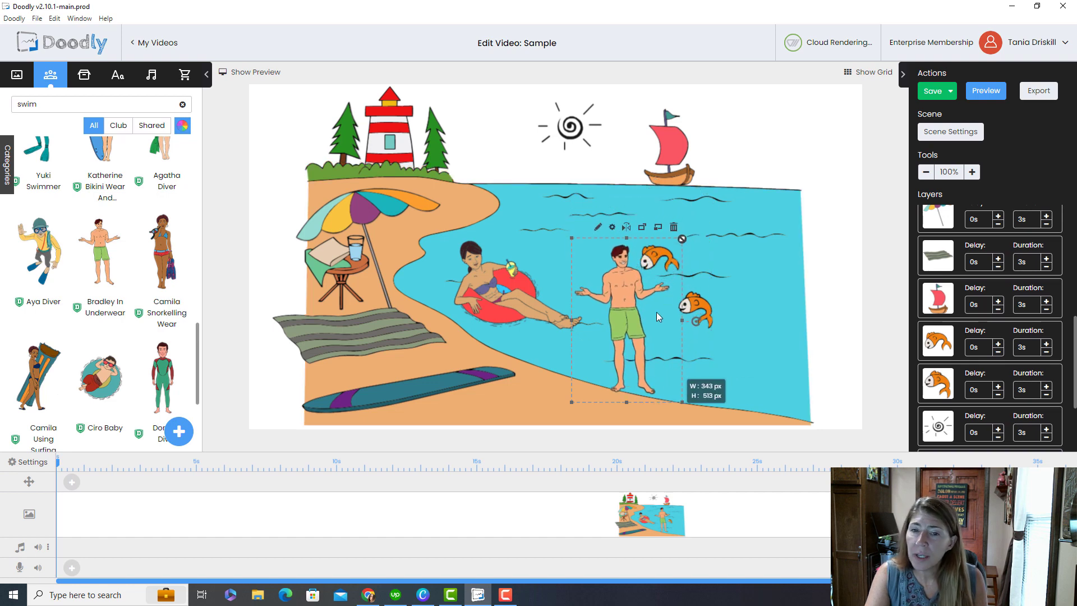
{"action": "left_click_drag", "start_coordinate": [634, 292], "coordinate": [615, 317]}
{"action": "left_click_drag", "start_coordinate": [489, 278], "coordinate": [474, 255]}
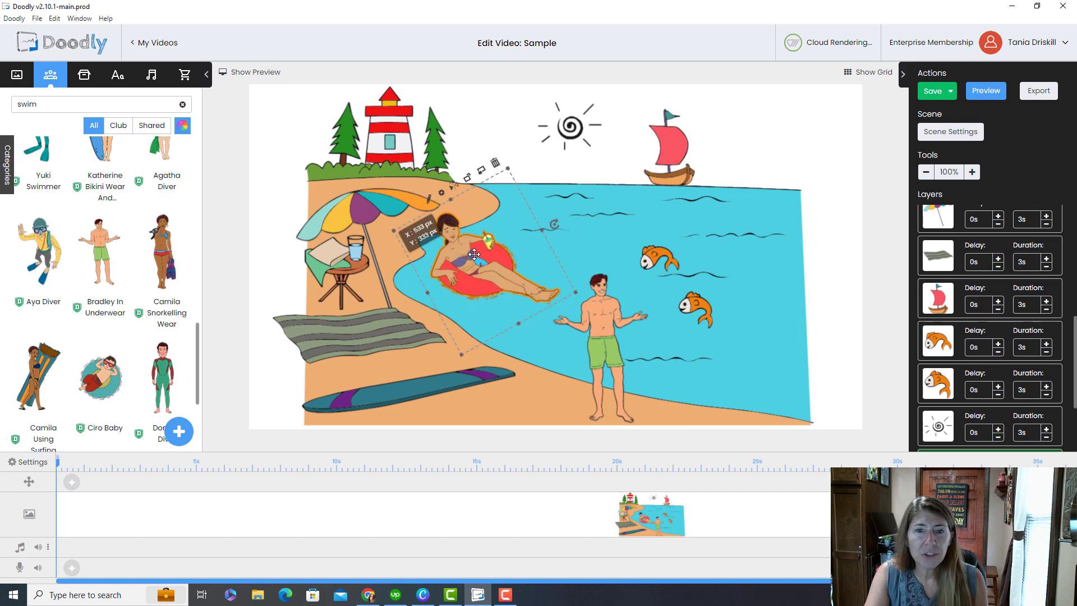
{"action": "left_click_drag", "start_coordinate": [507, 168], "coordinate": [498, 197]}
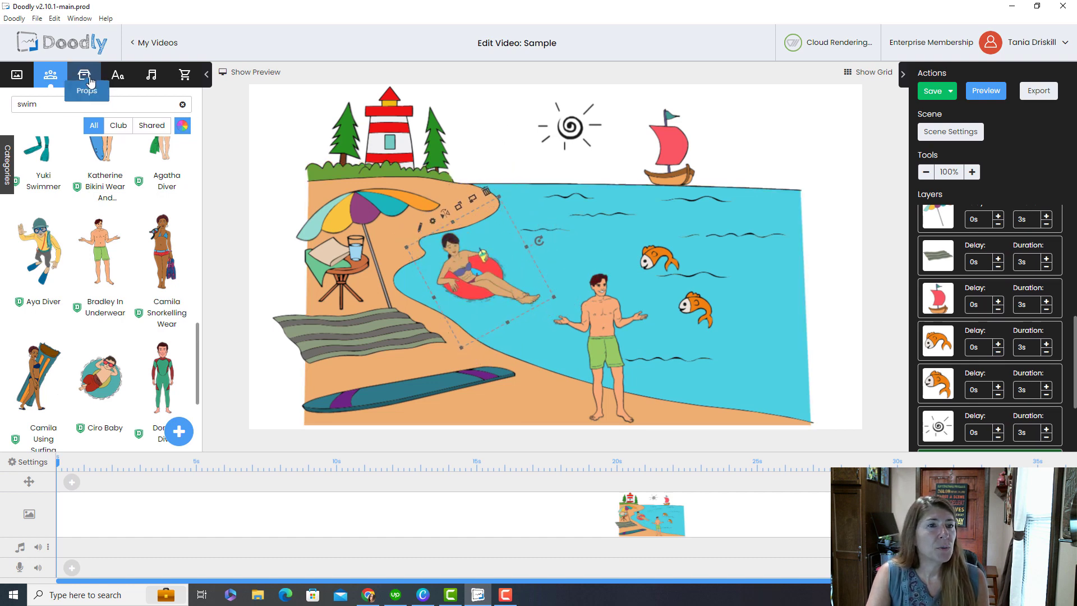
- Search the props for "castle" and add the sand castle as an additional image on the sand beside the man
{"action": "left_click", "coordinate": [90, 82]}
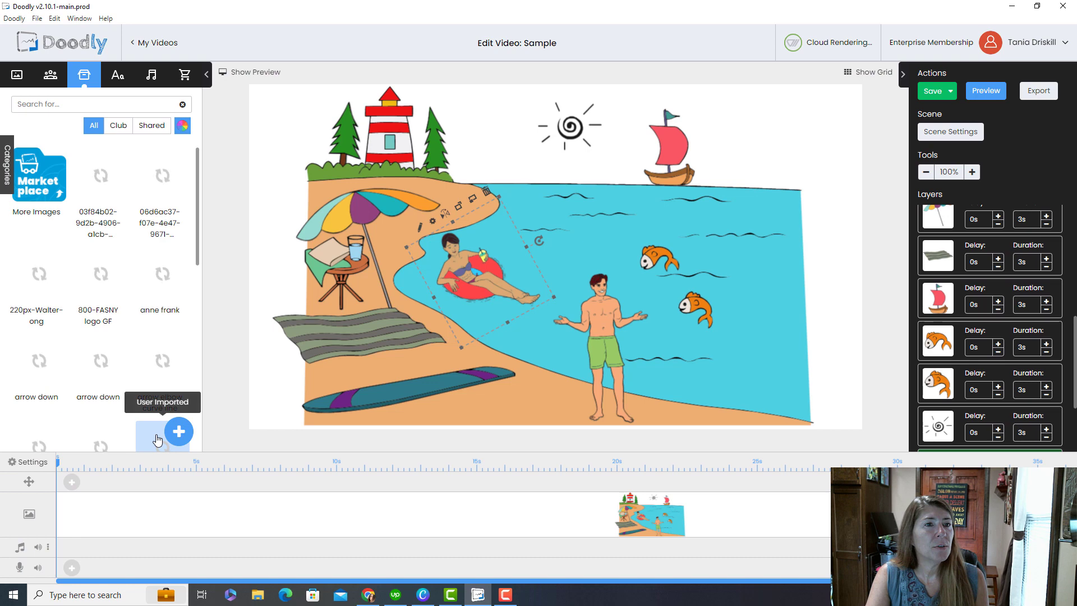
{"action": "left_click", "coordinate": [63, 107]}
{"action": "type", "text": "castle"}
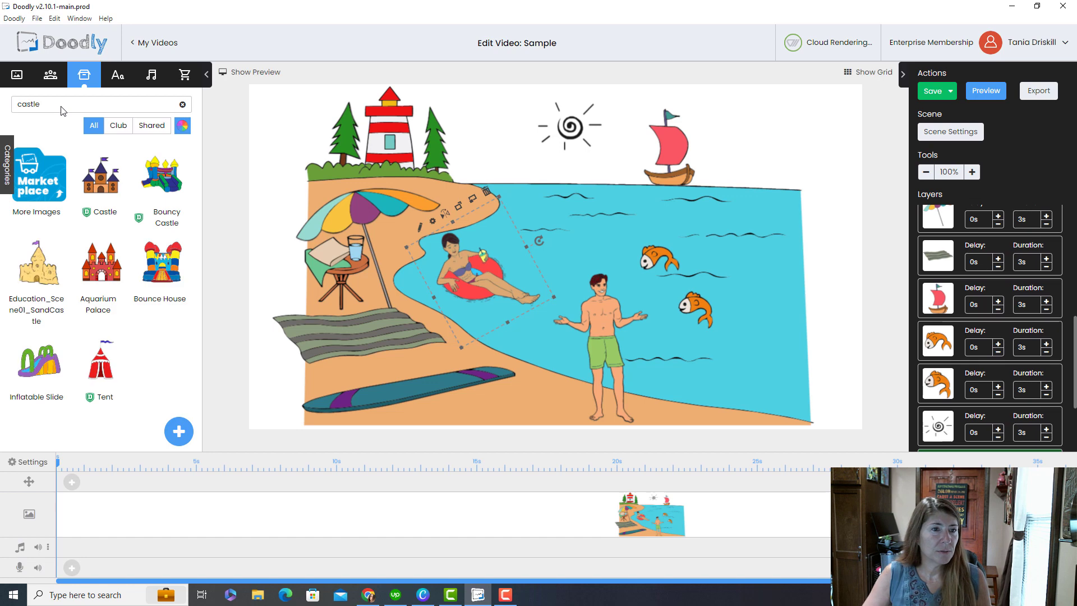
{"action": "left_click_drag", "start_coordinate": [38, 275], "coordinate": [505, 407]}
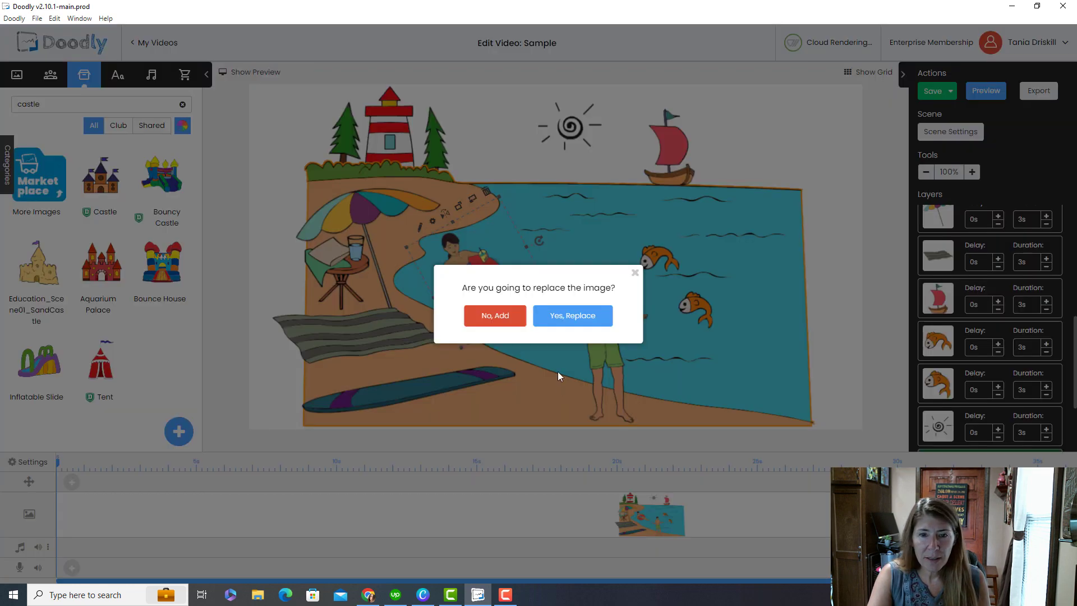
{"action": "left_click", "coordinate": [498, 317]}
{"action": "mouse_move", "coordinate": [570, 378]}
{"action": "left_mouse_down"}
{"action": "mouse_move", "coordinate": [599, 184]}
{"action": "mouse_move", "coordinate": [539, 353]}
{"action": "mouse_move", "coordinate": [481, 359]}
{"action": "mouse_move", "coordinate": [553, 390]}
{"action": "left_mouse_up"}
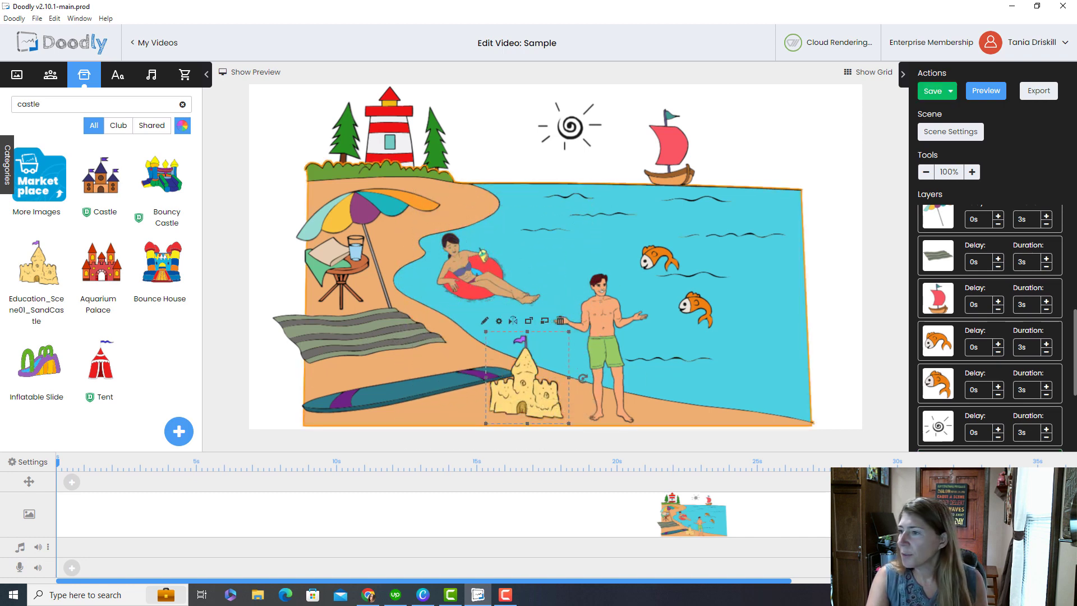
- Nudge the sand castle slightly up towards the man and flip it horizontally
{"action": "left_click", "coordinate": [545, 322]}
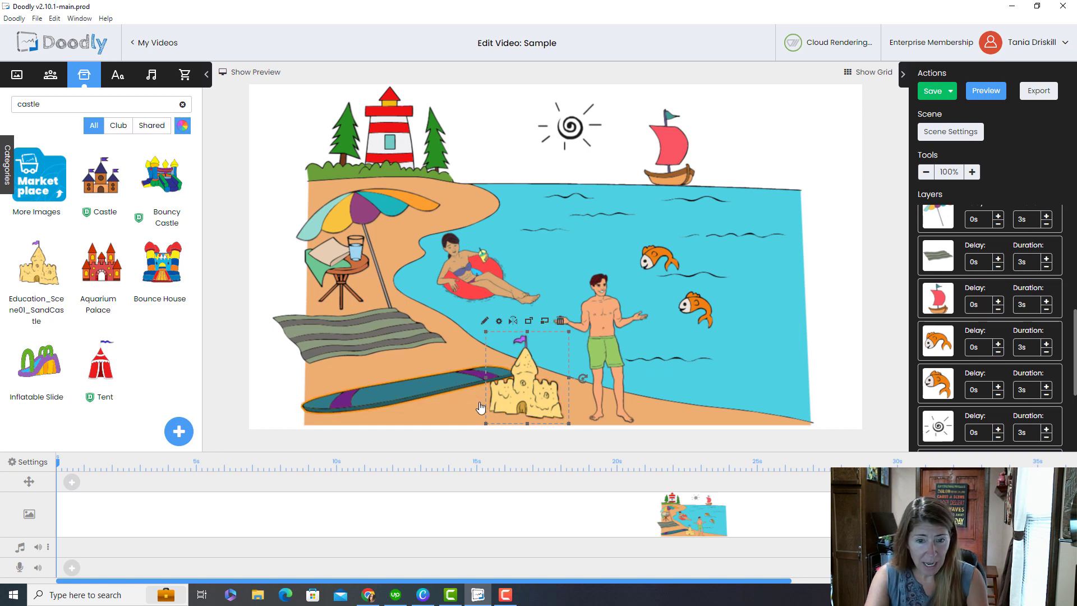
{"action": "left_click_drag", "start_coordinate": [508, 388], "coordinate": [537, 391]}
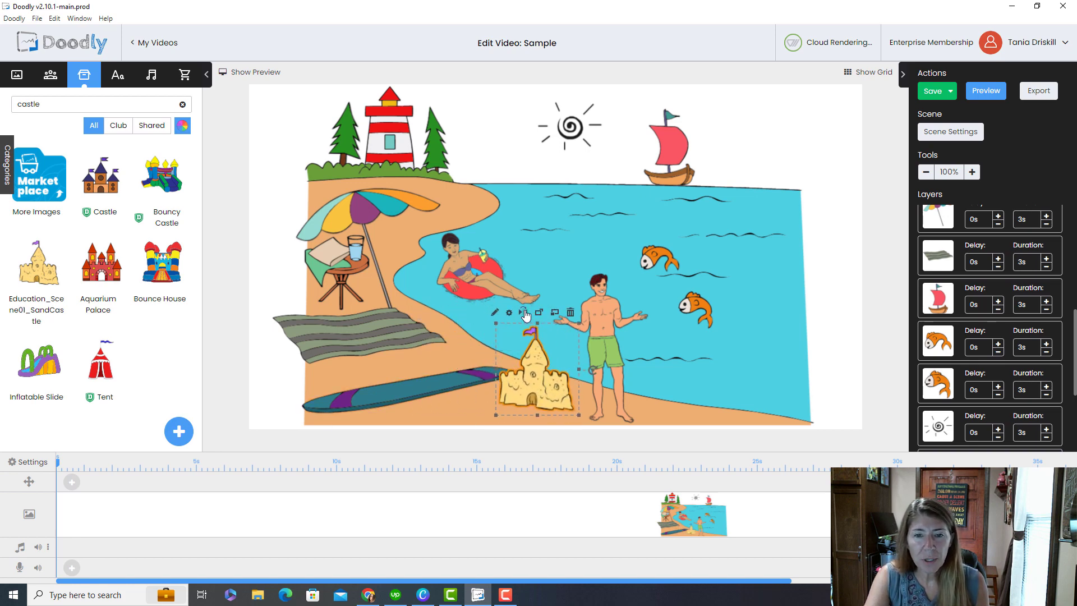
{"action": "left_click", "coordinate": [523, 313]}
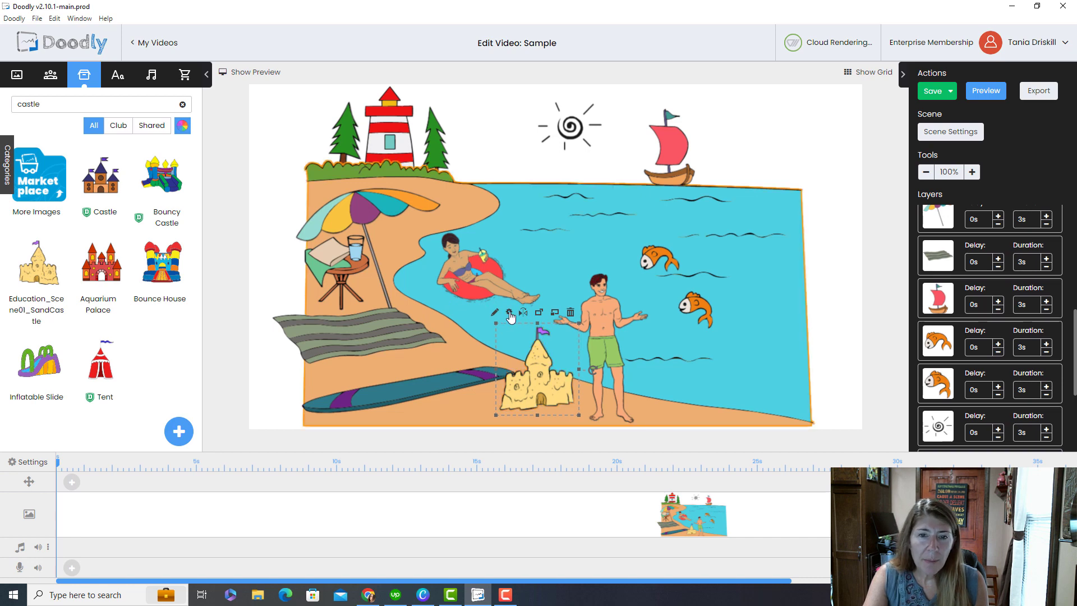
- Check the sand castle's enter animation setting, try Doodly Rainbow off and back on, and apply the asset settings
{"action": "left_click", "coordinate": [509, 314]}
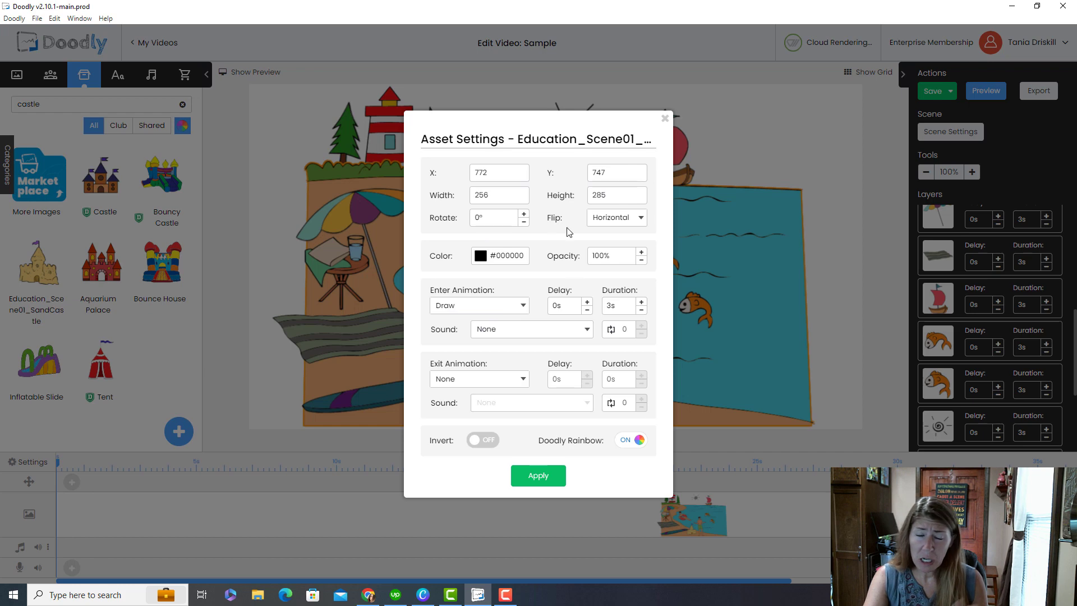
{"action": "left_click", "coordinate": [490, 310]}
{"action": "left_click", "coordinate": [490, 311]}
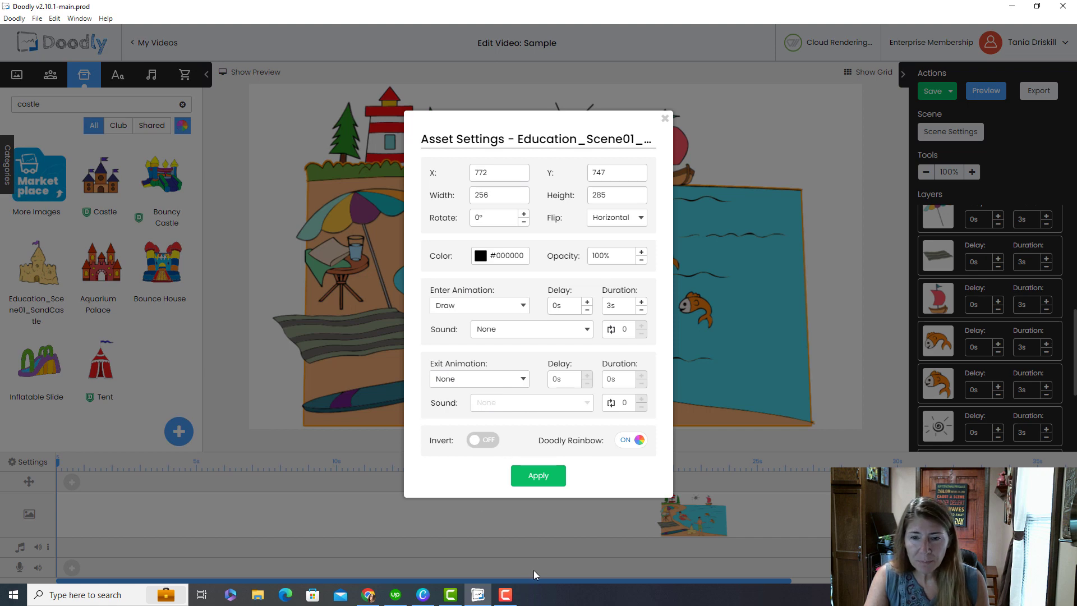
{"action": "left_click", "coordinate": [629, 444]}
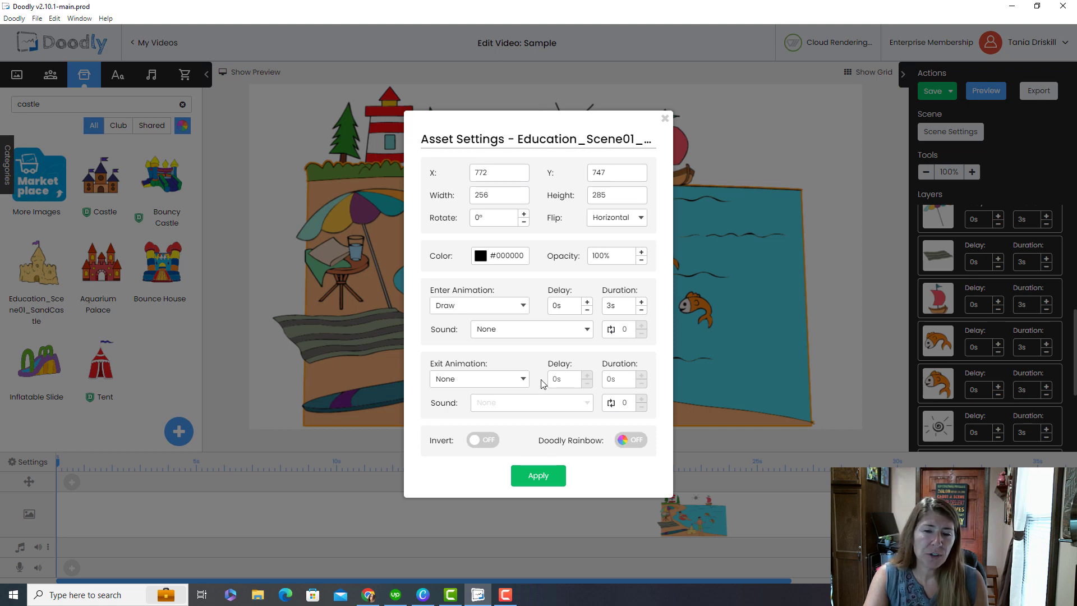
{"action": "left_click", "coordinate": [632, 442]}
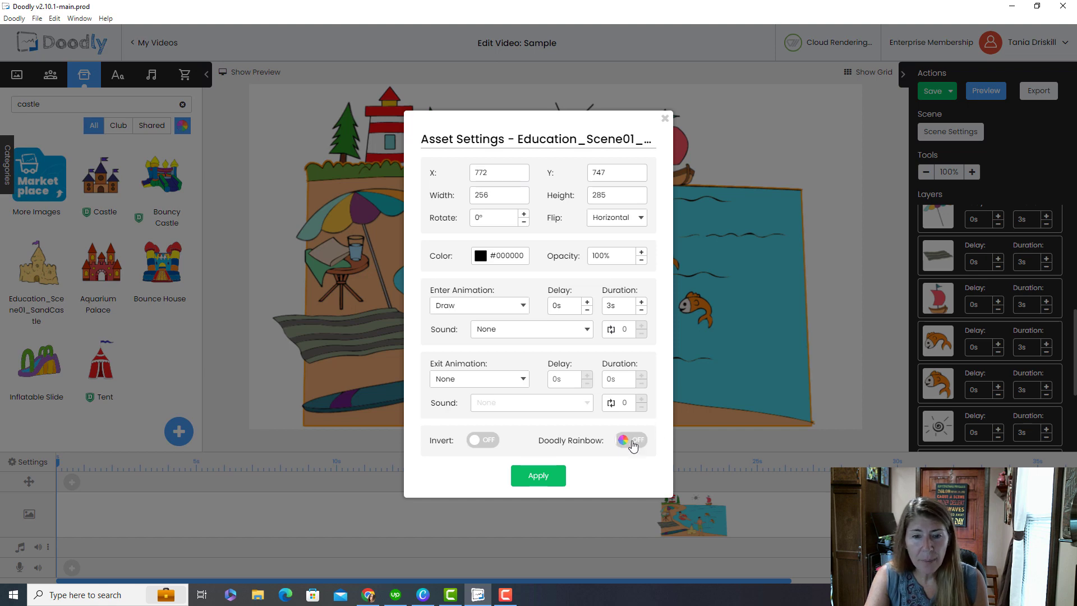
{"action": "left_click", "coordinate": [541, 477]}
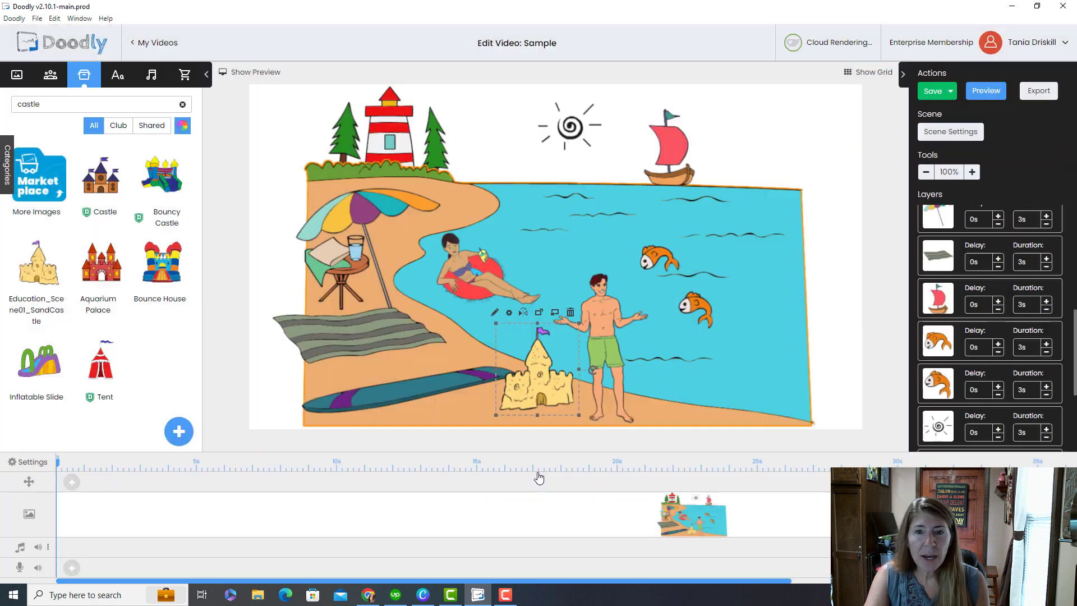
- Open the sand castle's drawing path editor, examine its live preview and path settings, and return without saving
{"action": "left_click", "coordinate": [495, 313]}
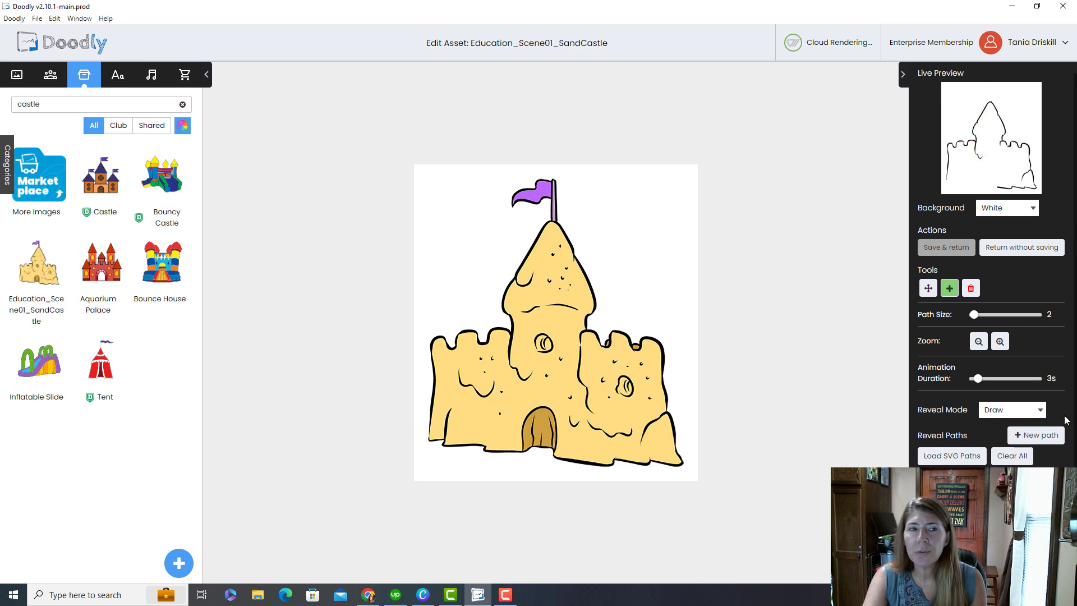
{"action": "left_click", "coordinate": [903, 74]}
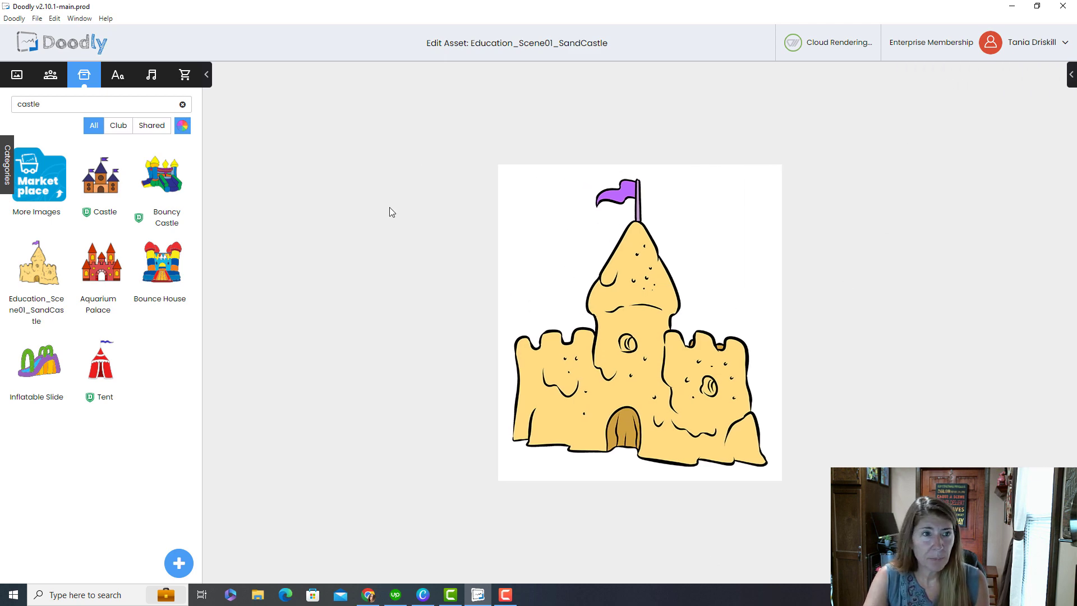
{"action": "left_click", "coordinate": [1072, 79]}
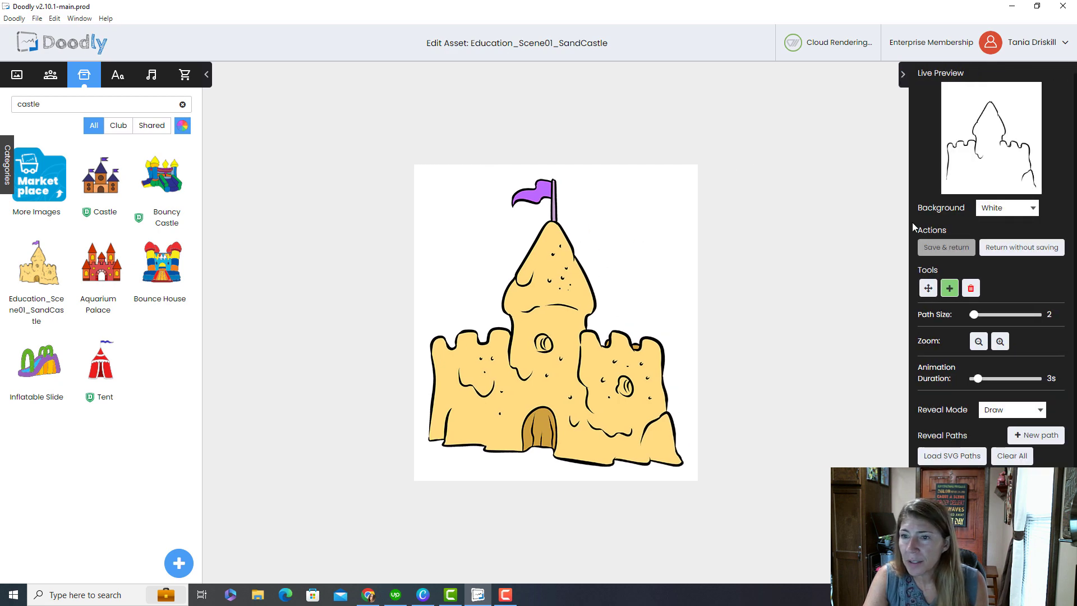
{"action": "left_click", "coordinate": [1021, 247]}
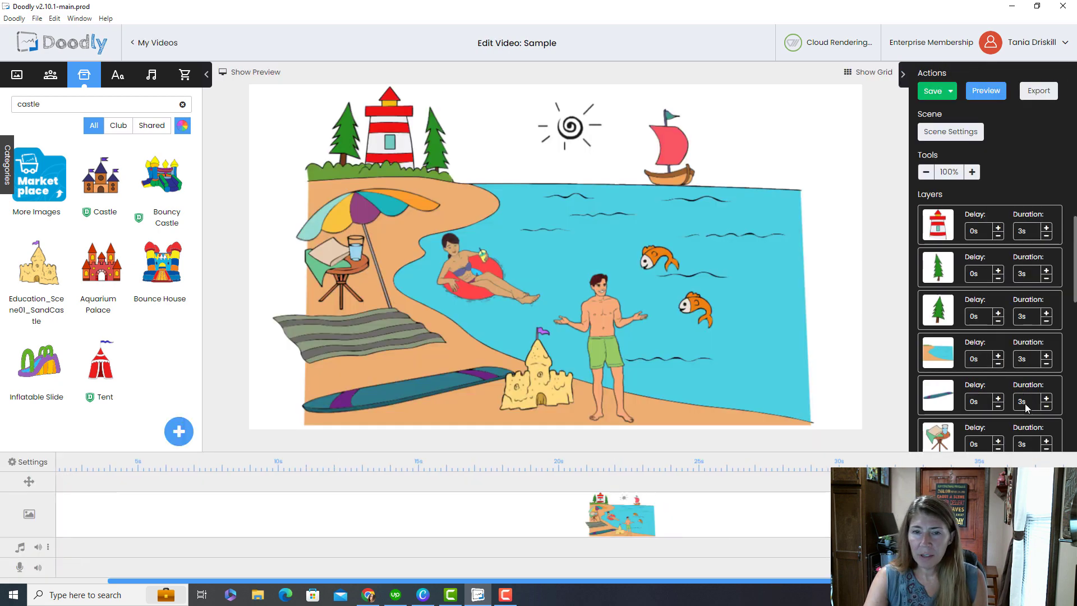
- Add text in Gochi Hand Regular to the sky beside the sailboat and make it read "Beach Time"
{"action": "left_click", "coordinate": [127, 72]}
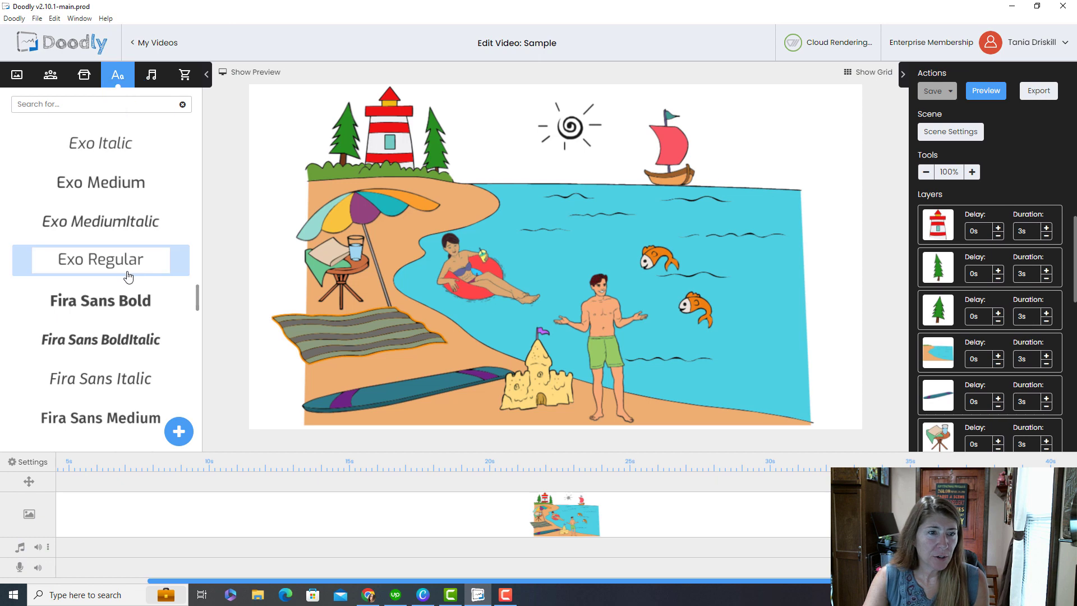
{"action": "scroll", "coordinate": [124, 283], "scroll_direction": "down", "scroll_amount": 5}
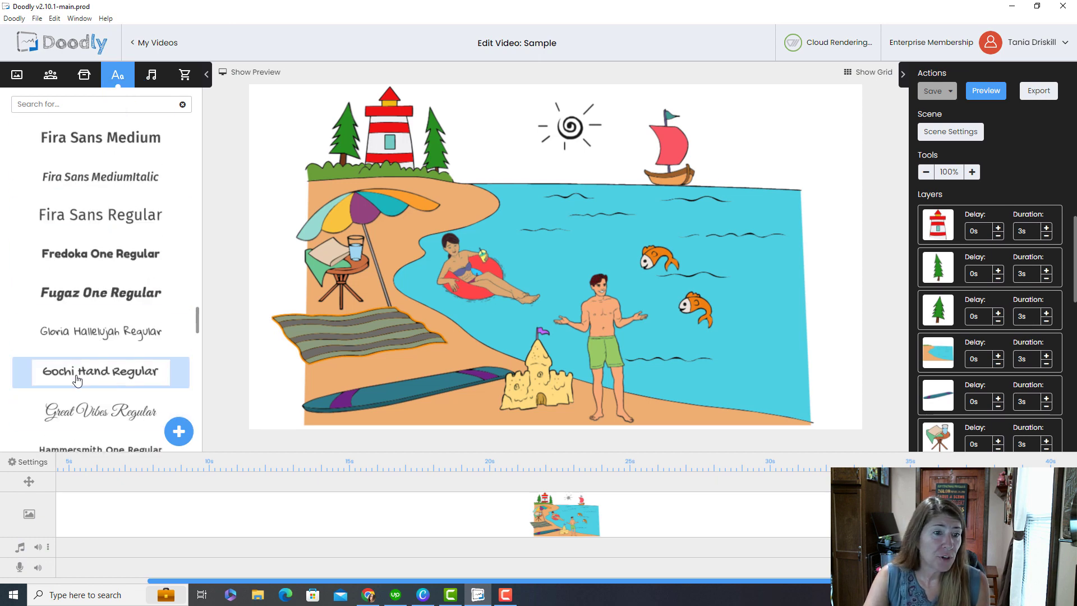
{"action": "left_click_drag", "start_coordinate": [77, 380], "coordinate": [758, 128]}
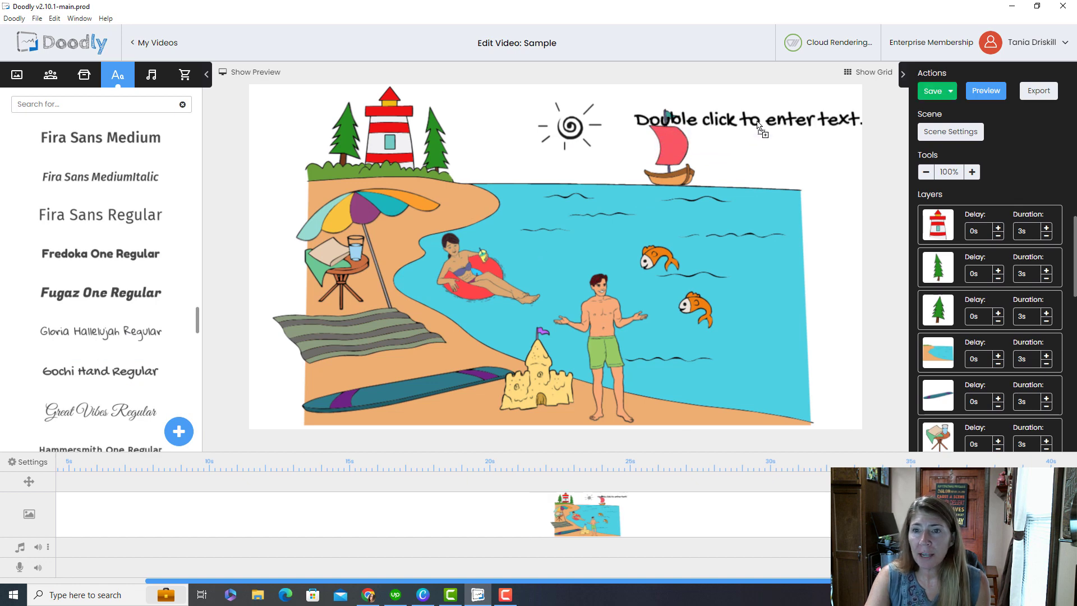
{"action": "double_click", "coordinate": [759, 121]}
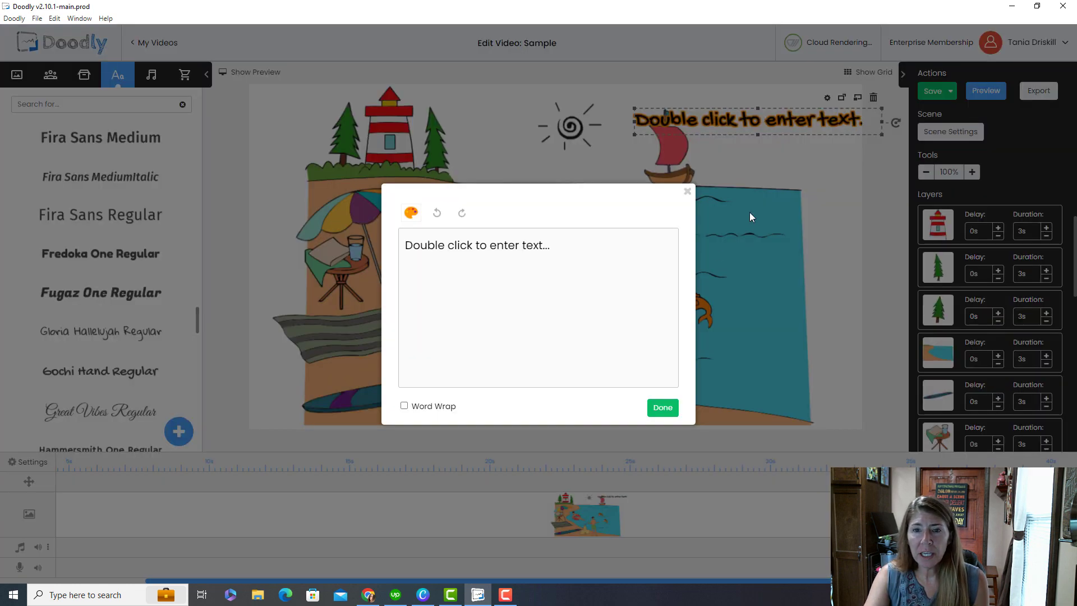
{"action": "left_click_drag", "start_coordinate": [571, 247], "coordinate": [351, 254]}
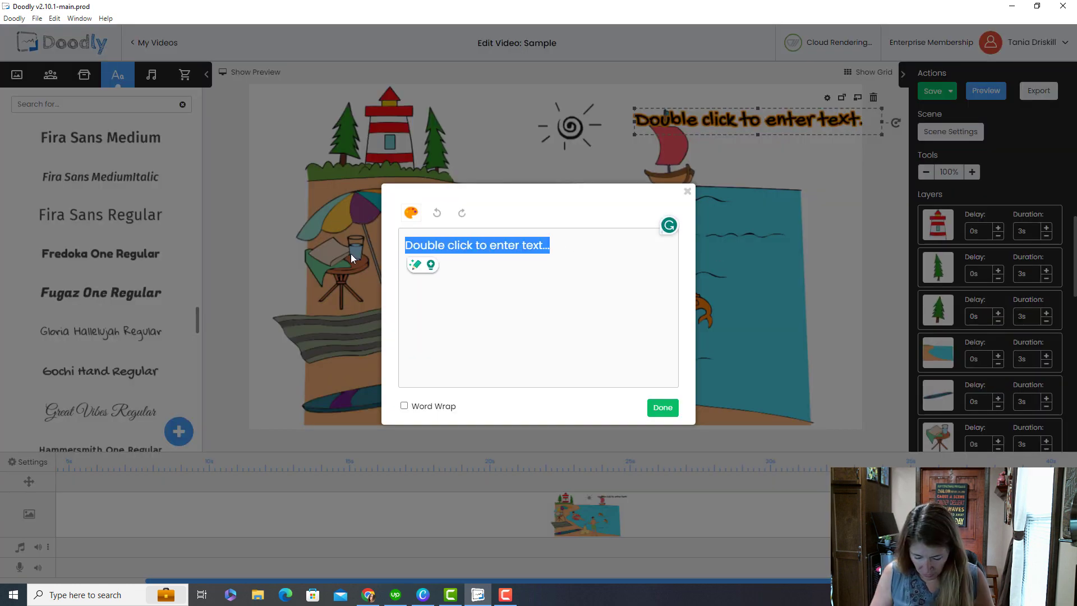
{"action": "type", "text": "Beach Time"}
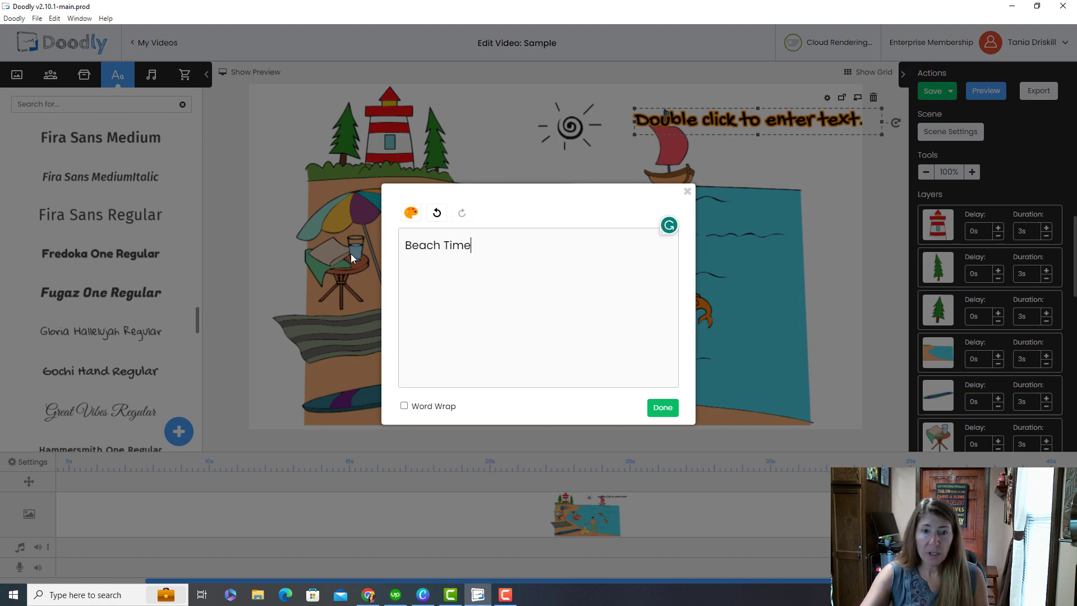
{"action": "left_click", "coordinate": [673, 409]}
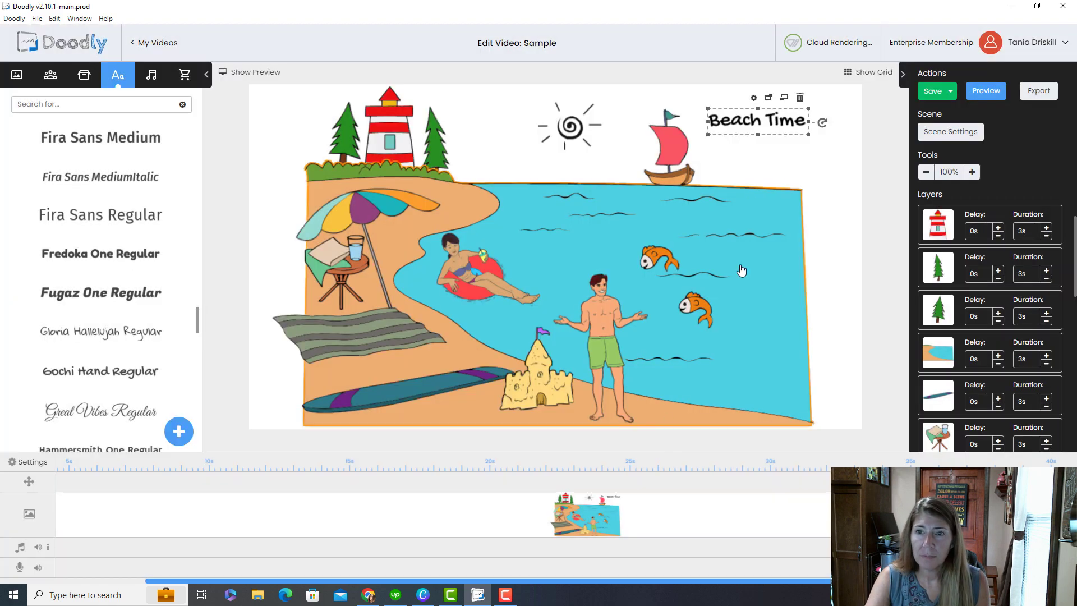
- Set the "Beach Time" text colour to purple #BD10E0 and apply the asset settings
{"action": "left_click", "coordinate": [754, 98]}
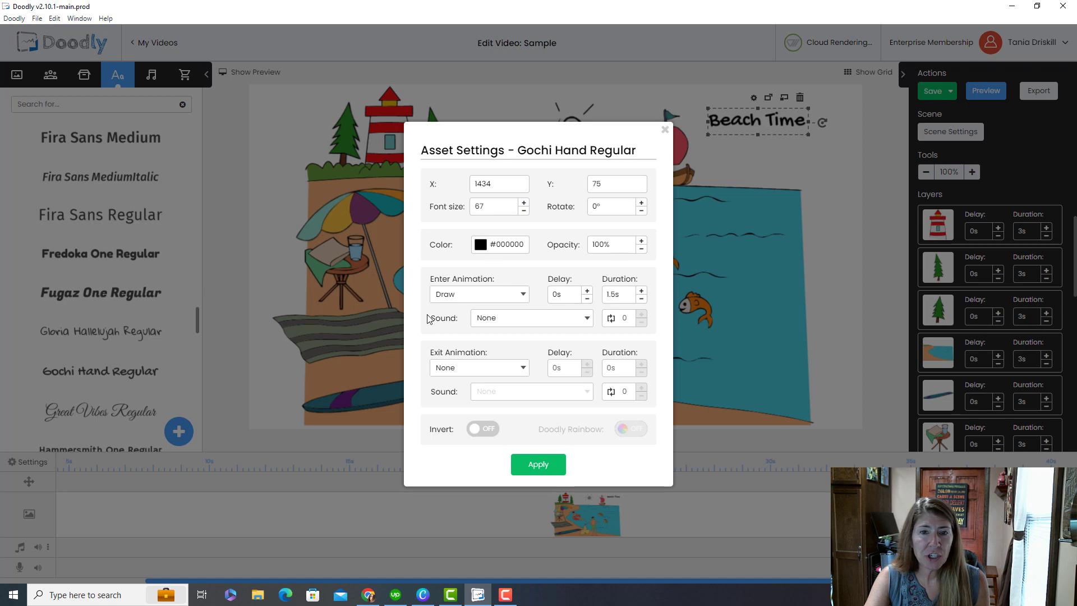
{"action": "left_click", "coordinate": [502, 250]}
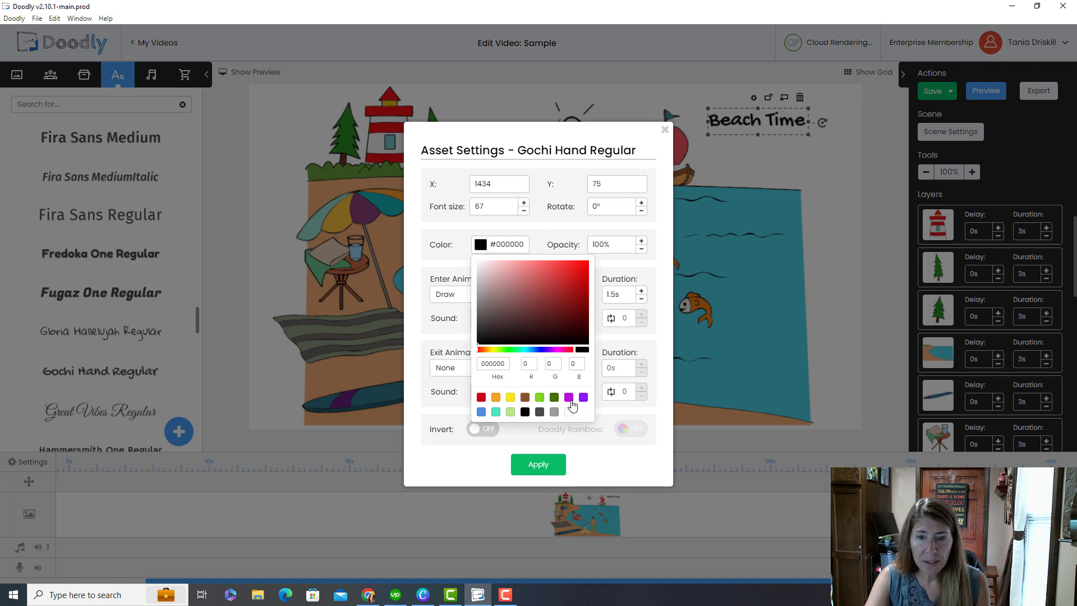
{"action": "left_click", "coordinate": [569, 398]}
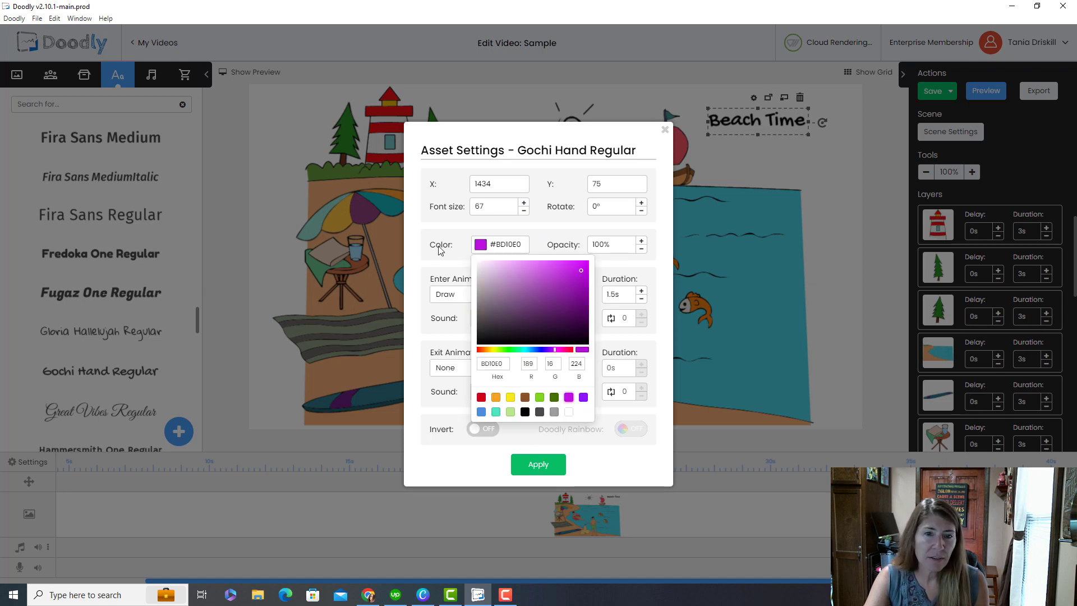
{"action": "left_click", "coordinate": [547, 469]}
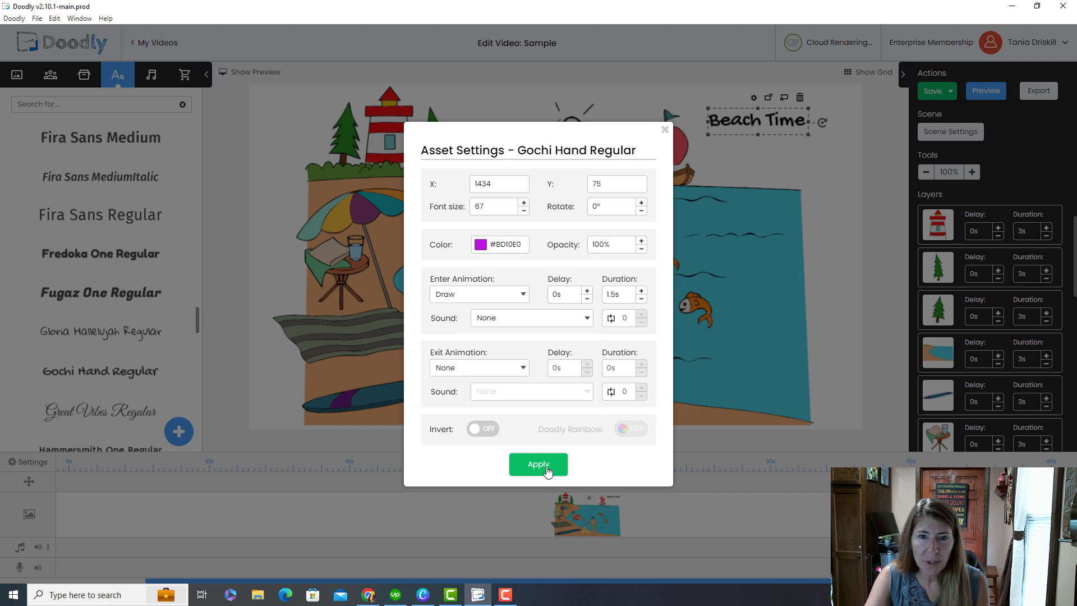
{"action": "left_click", "coordinate": [547, 469]}
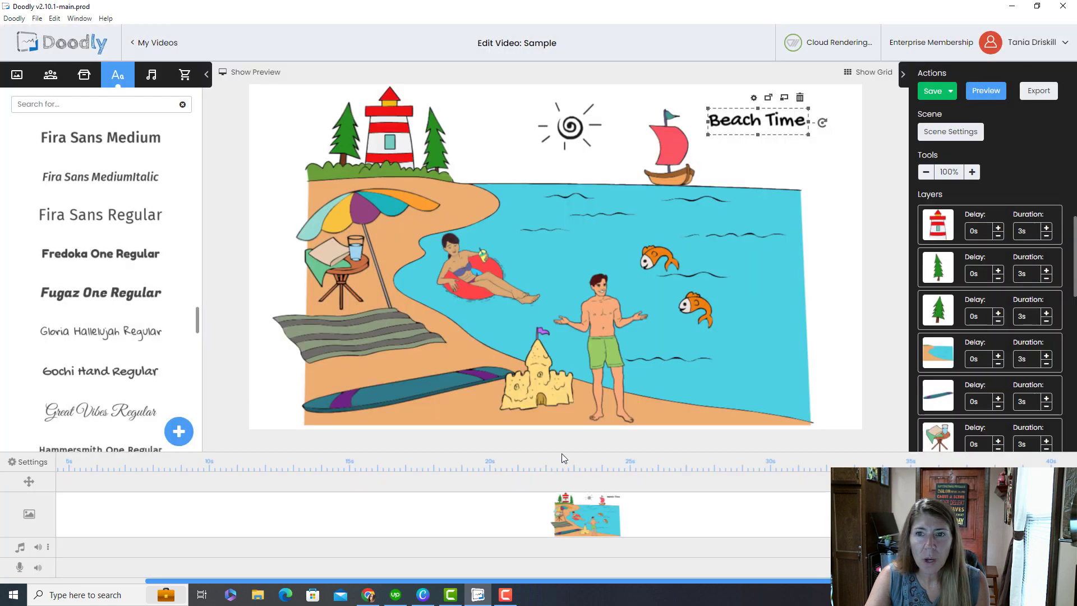
- Upload sand castl.png from Downloads as a new prop titled "sand castl" and add it to the scene
{"action": "left_click", "coordinate": [83, 76]}
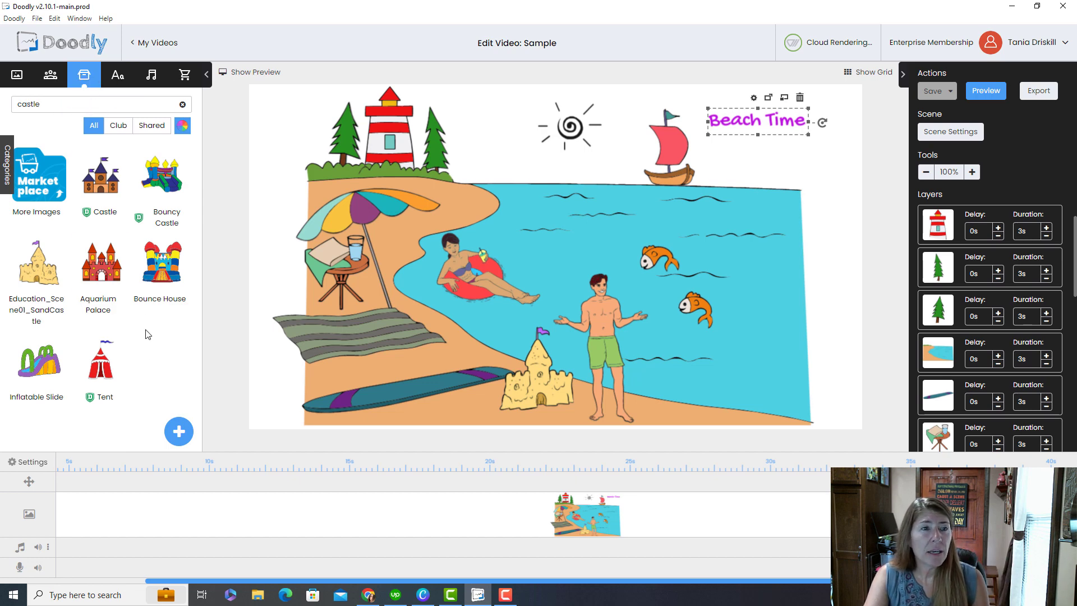
{"action": "left_click", "coordinate": [178, 432]}
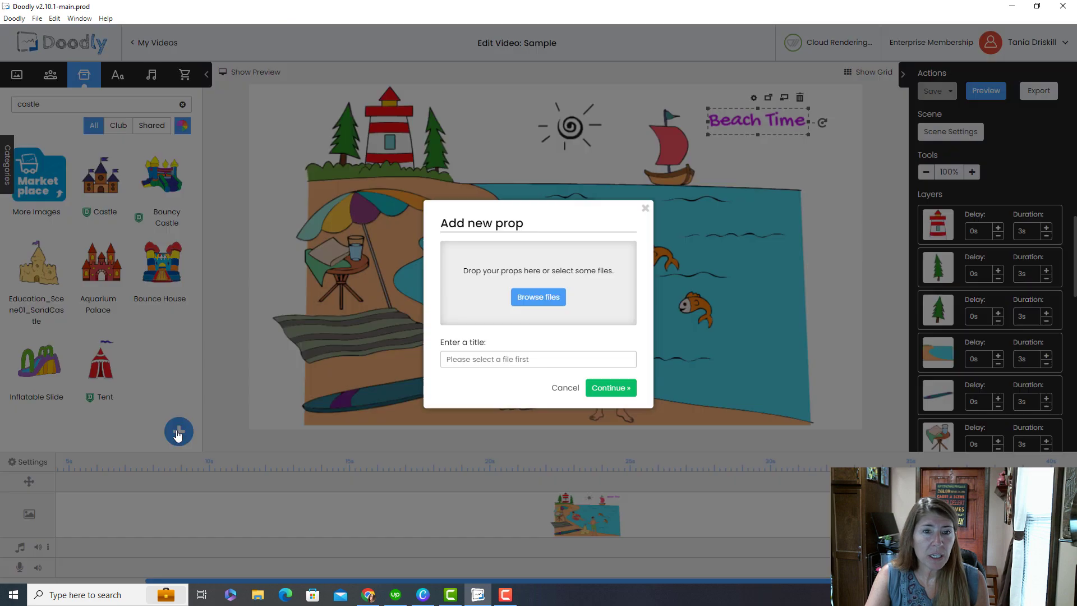
{"action": "left_click", "coordinate": [536, 296]}
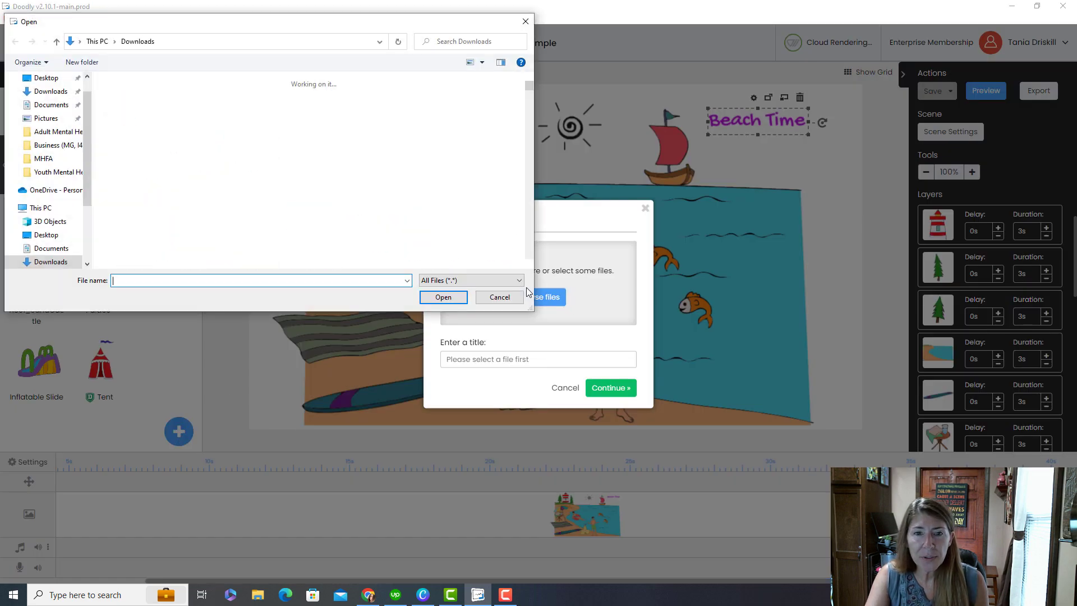
{"action": "double_click", "coordinate": [124, 137]}
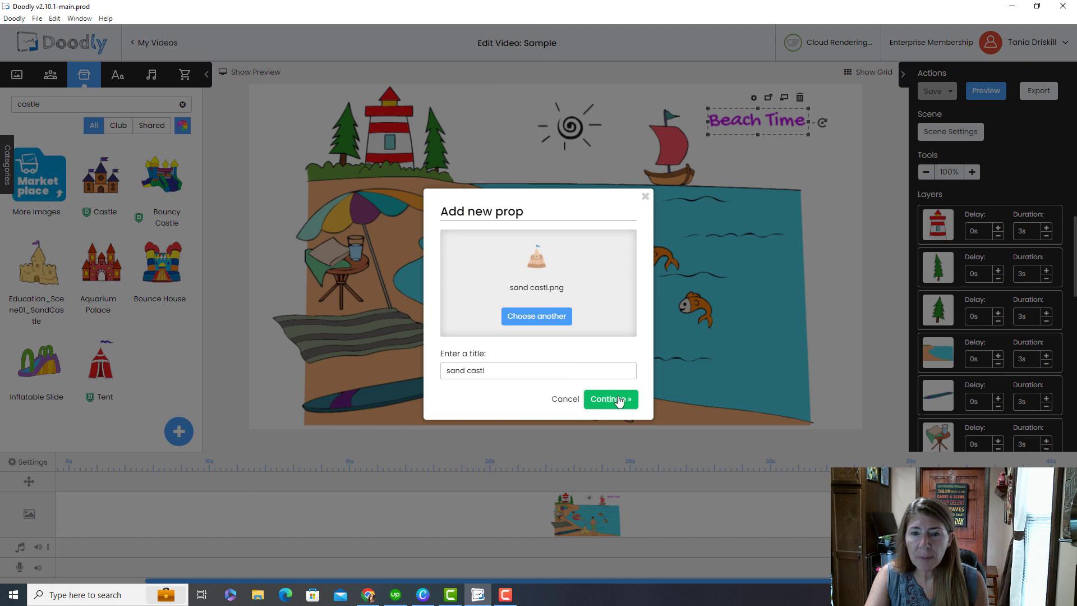
{"action": "left_click", "coordinate": [617, 399]}
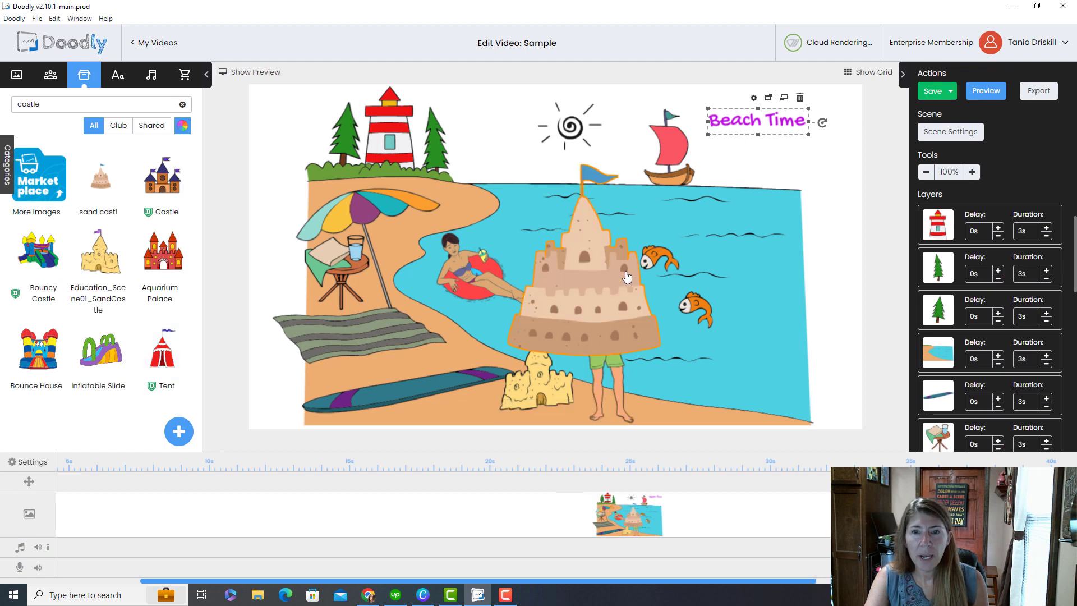
- Shrink the uploaded sand castle and place it at the far end of the beach beside the pine tree
{"action": "left_click", "coordinate": [628, 276]}
{"action": "left_click_drag", "start_coordinate": [770, 168], "coordinate": [552, 278]}
{"action": "left_click_drag", "start_coordinate": [477, 341], "coordinate": [464, 182]}
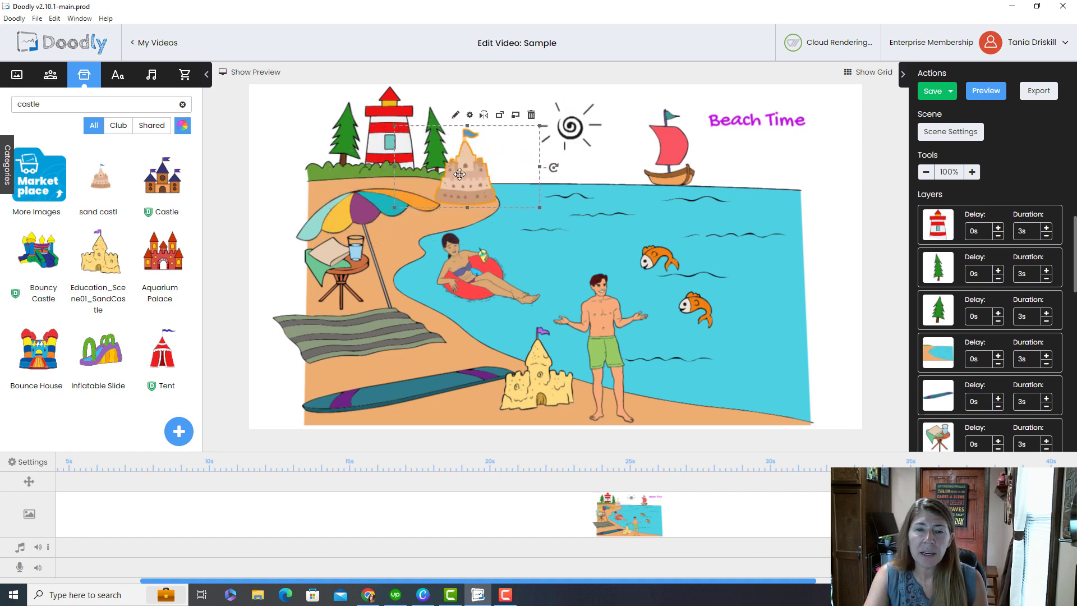
- Draw a reveal path of size 234 over the uploaded castle's base, and a second path across the tier above
{"action": "left_click", "coordinate": [456, 118]}
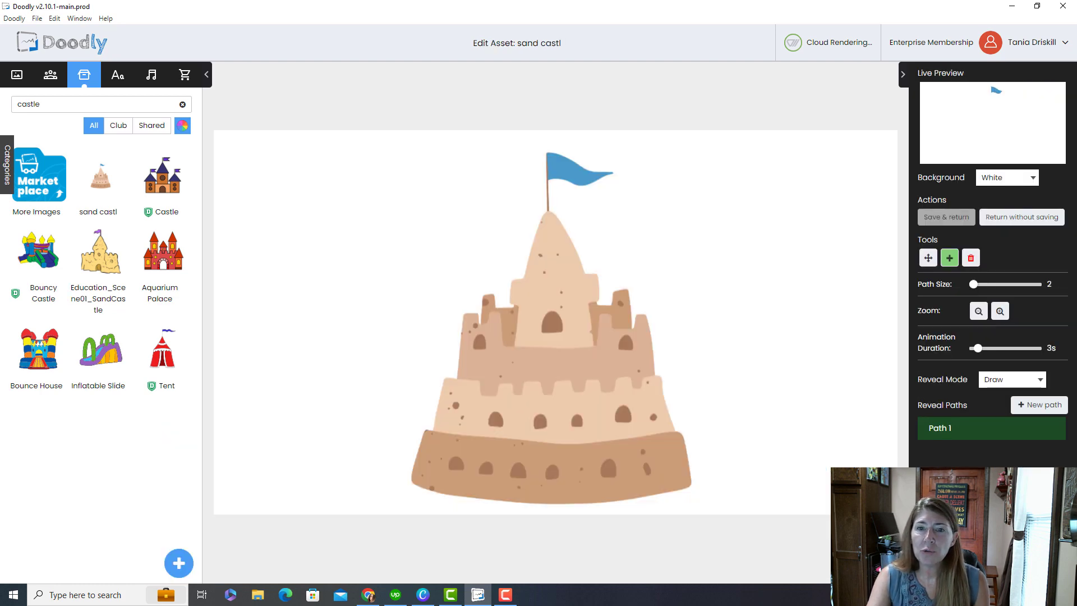
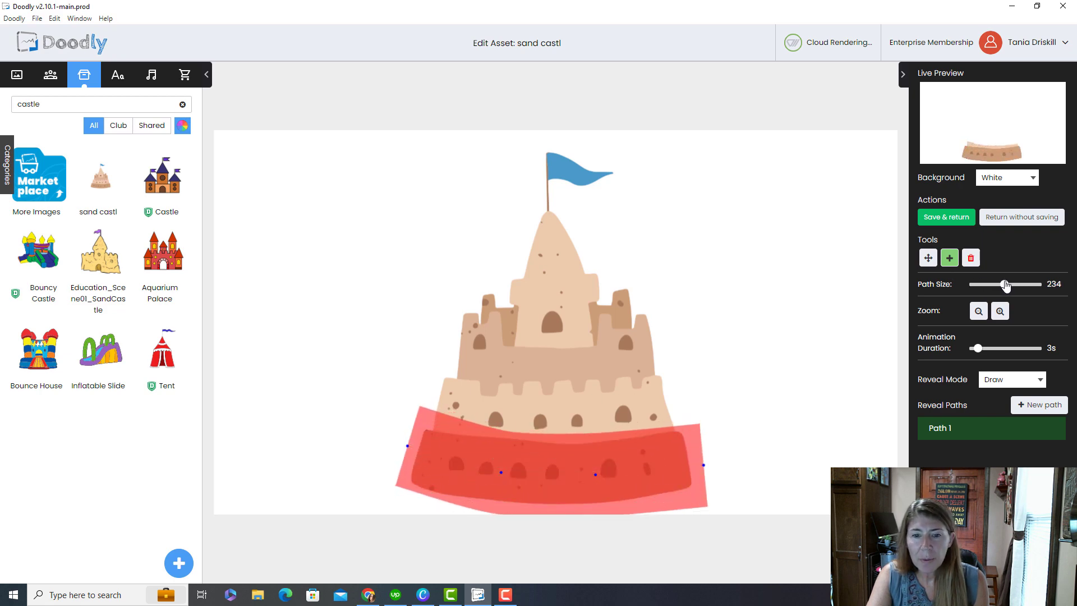
{"action": "left_click_drag", "start_coordinate": [407, 445], "coordinate": [398, 460]}
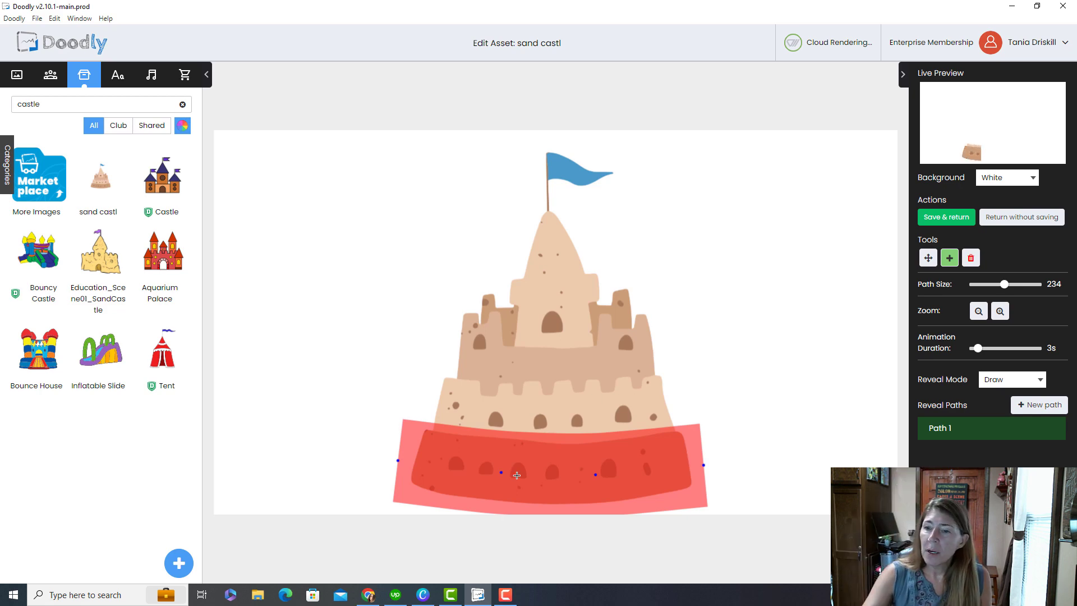
{"action": "left_click", "coordinate": [1027, 405]}
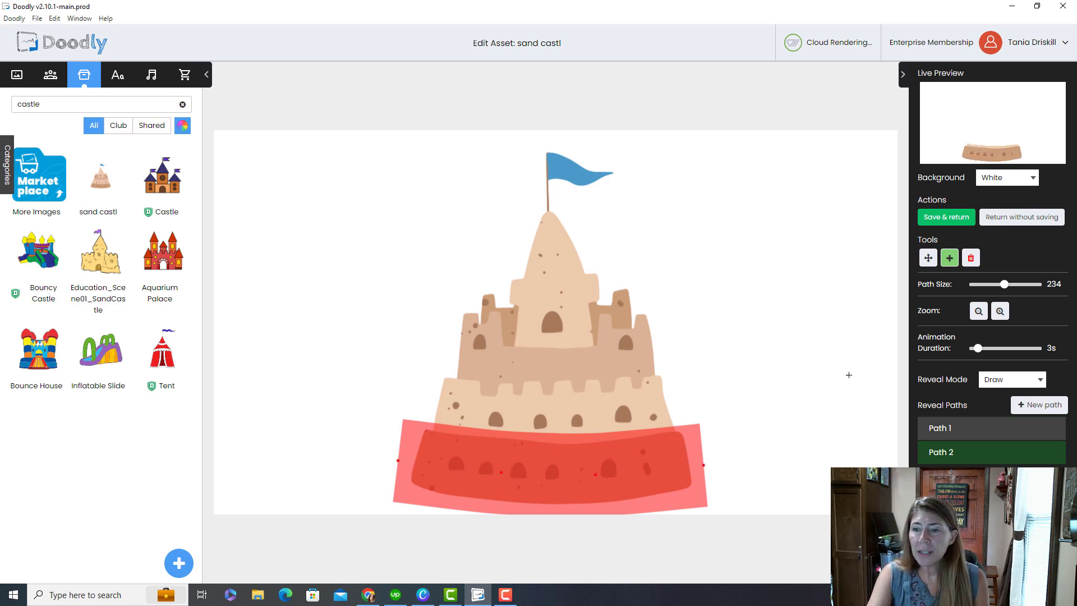
{"action": "left_click", "coordinate": [528, 404]}
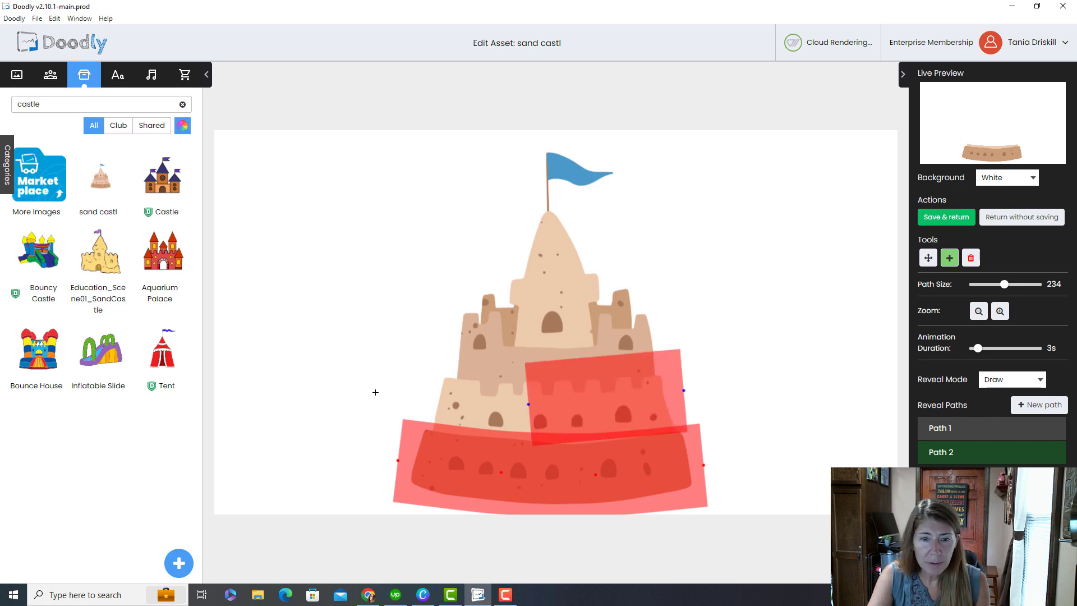
{"action": "left_click", "coordinate": [413, 388]}
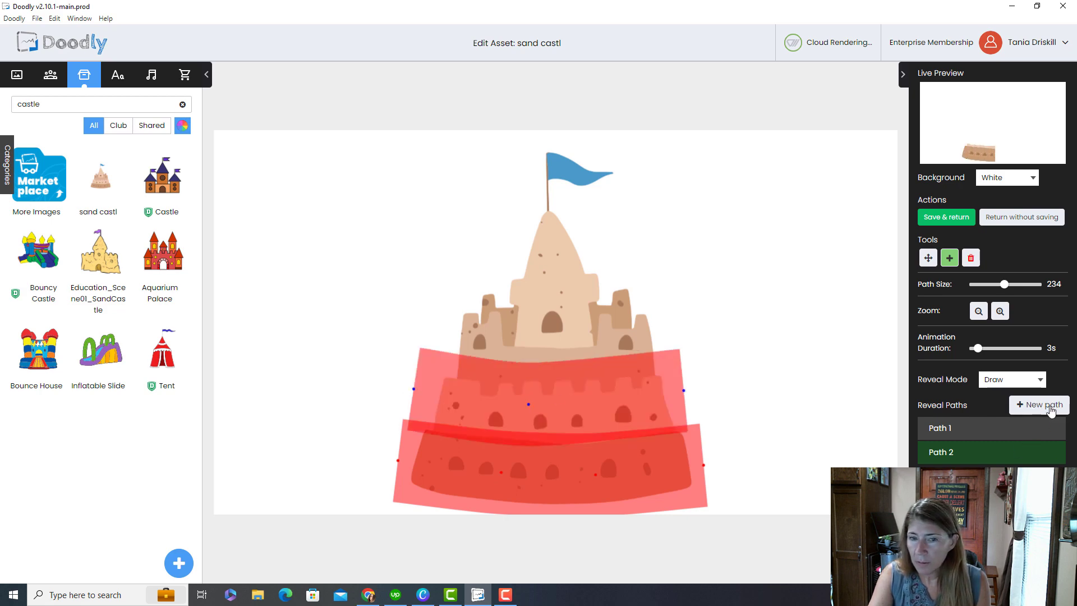
- Add a third reveal path across the castle's upper turrets
{"action": "left_click", "coordinate": [1019, 404]}
{"action": "left_click", "coordinate": [413, 307]}
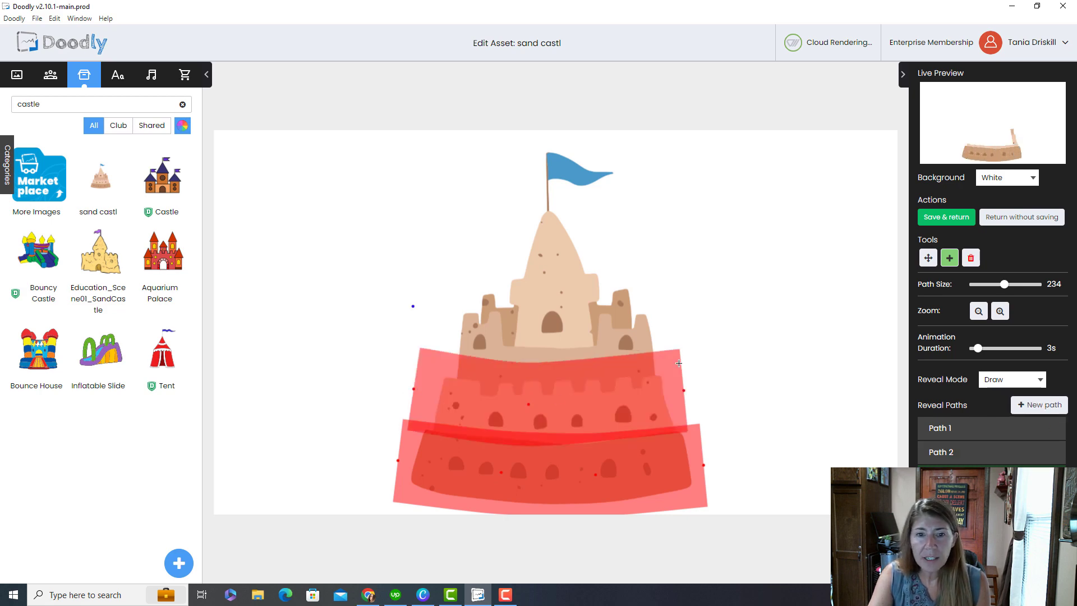
{"action": "left_click", "coordinate": [574, 334]}
{"action": "left_click", "coordinate": [690, 309]}
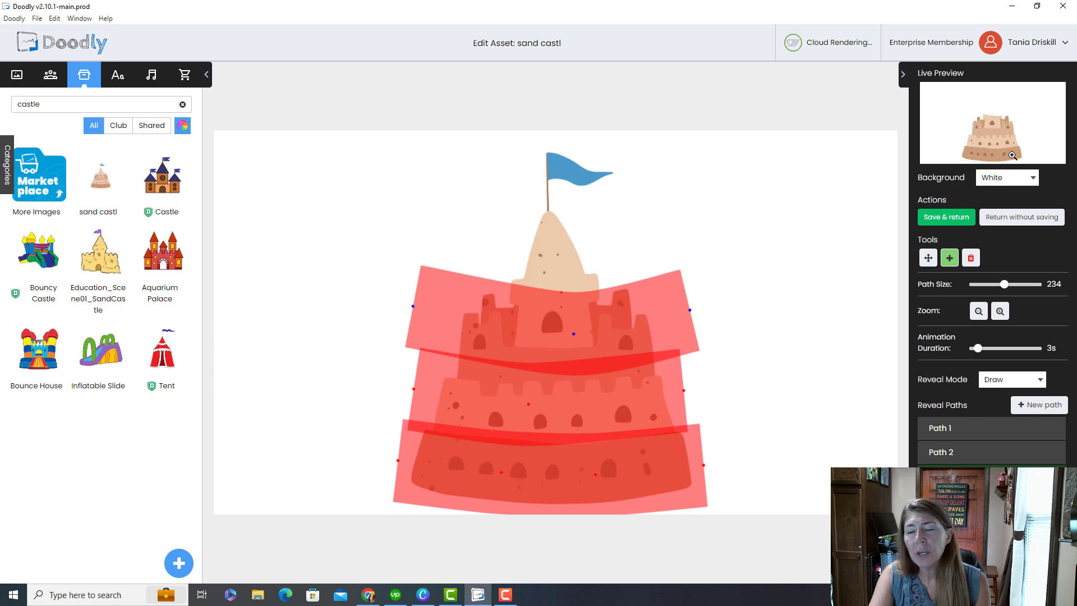
- Add a fourth reveal path covering the castle's pointed tower, extend the coverage over the flag, and save the asset
{"action": "left_click", "coordinate": [1041, 406]}
{"action": "left_click", "coordinate": [644, 231]}
{"action": "left_click", "coordinate": [462, 238]}
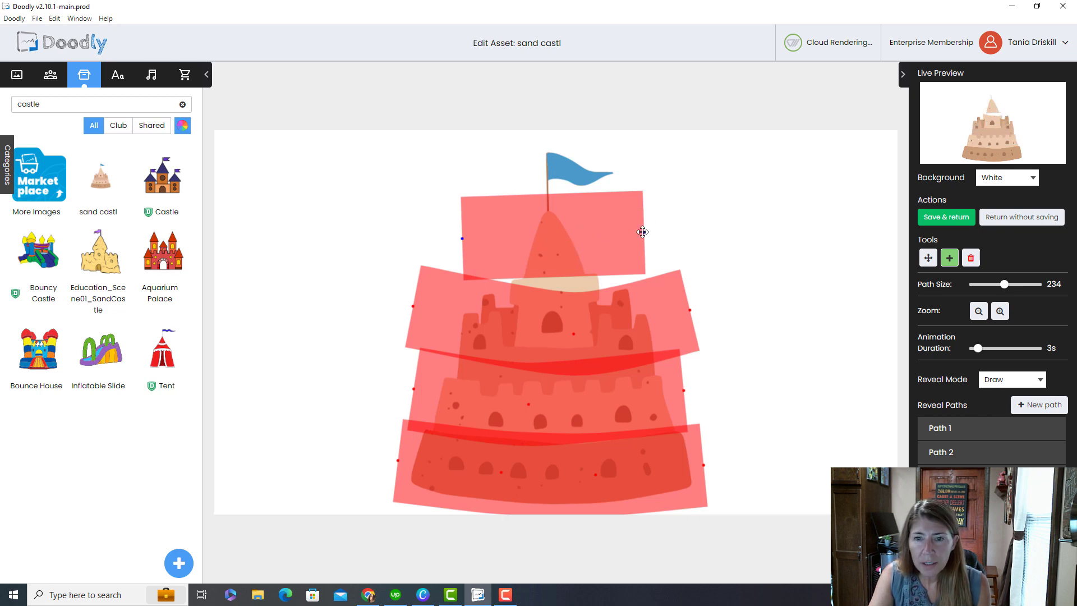
{"action": "left_click_drag", "start_coordinate": [644, 232], "coordinate": [643, 275]}
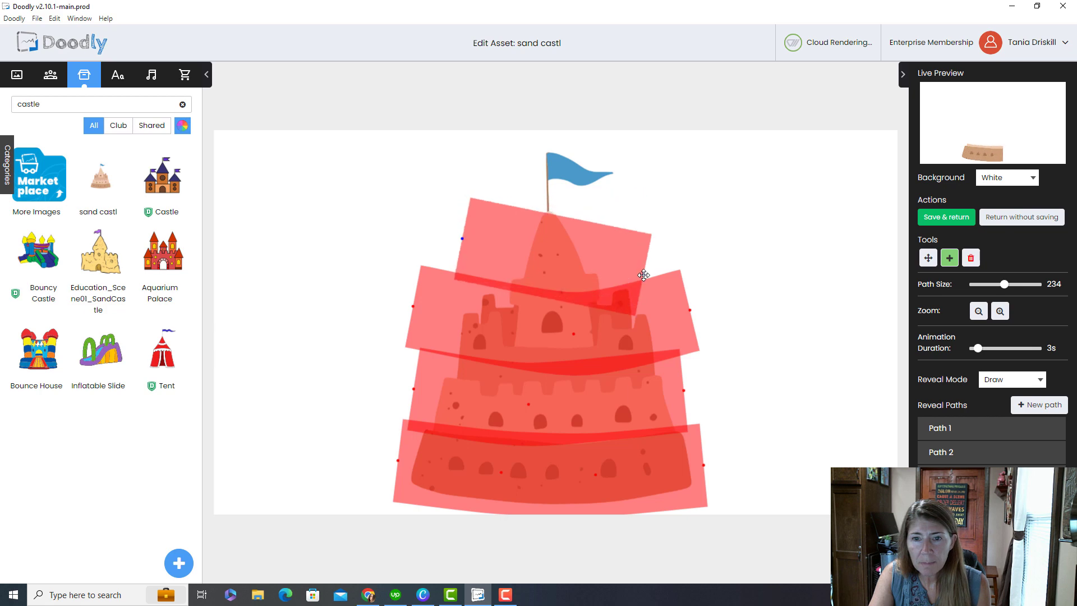
{"action": "left_click", "coordinate": [533, 178]}
{"action": "left_click", "coordinate": [644, 163]}
{"action": "left_click", "coordinate": [946, 217]}
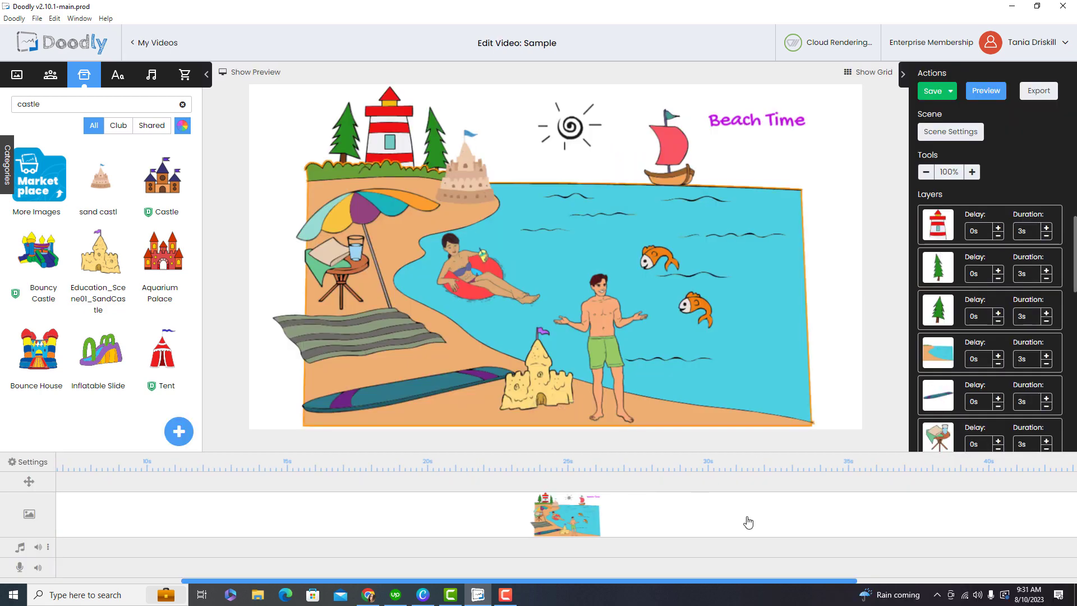
- Deselect everything and show the video preview beside the scene
{"action": "left_click", "coordinate": [865, 292]}
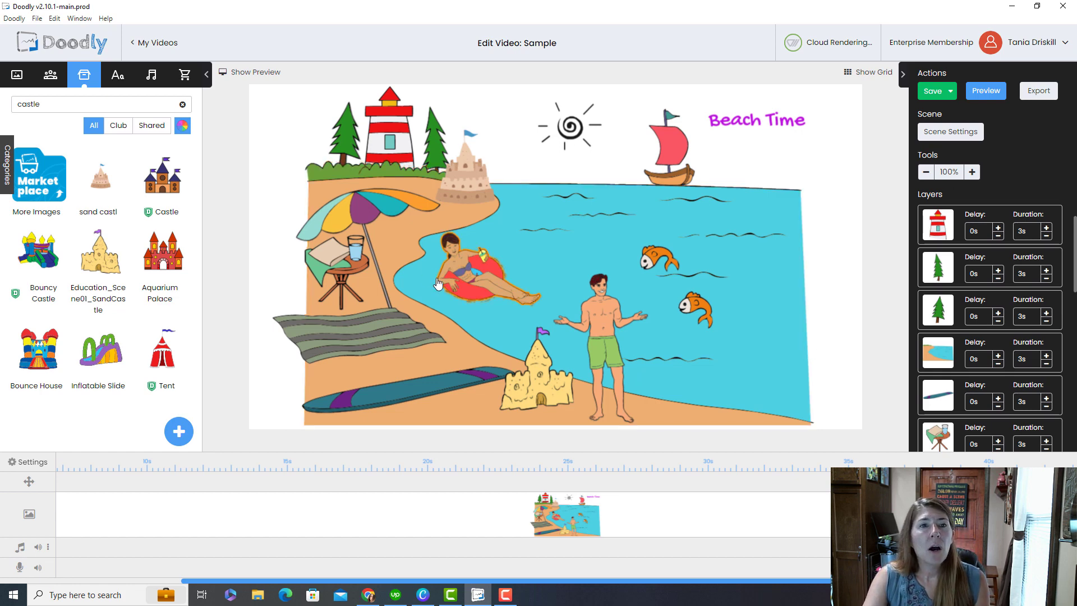
{"action": "left_click", "coordinate": [242, 76]}
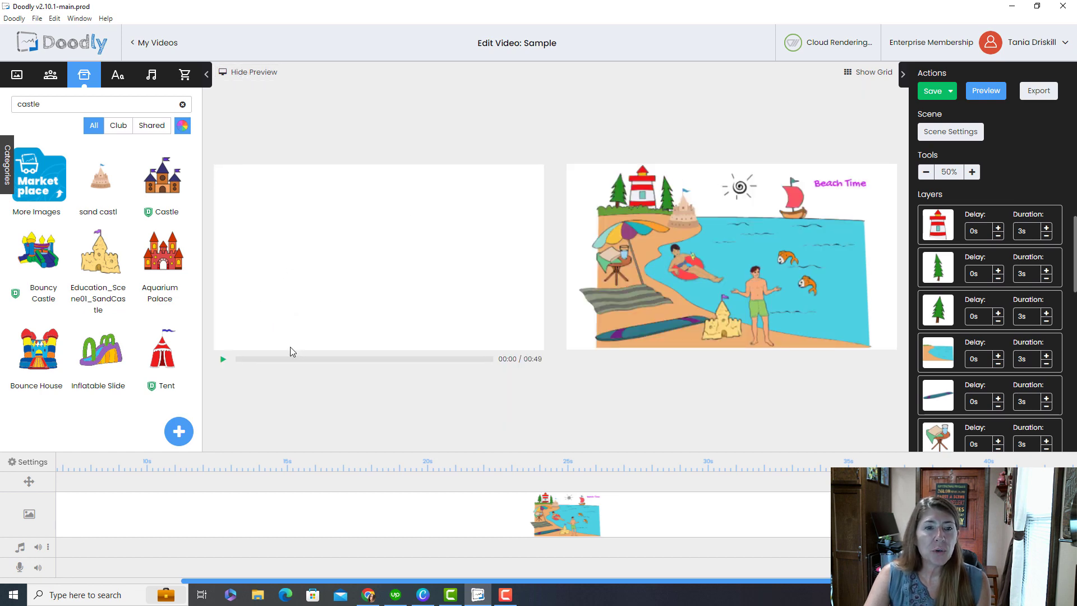
- Play the preview, move the woman on the float and the sailboat farther right across the water, and hide the preview
{"action": "left_click", "coordinate": [223, 359]}
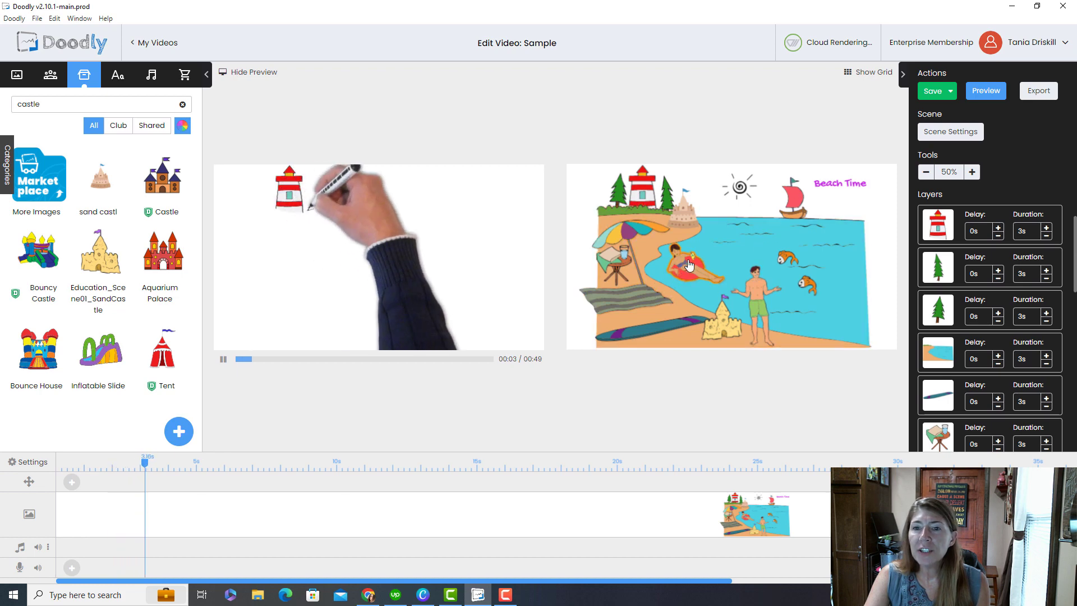
{"action": "left_click_drag", "start_coordinate": [670, 271], "coordinate": [709, 267]}
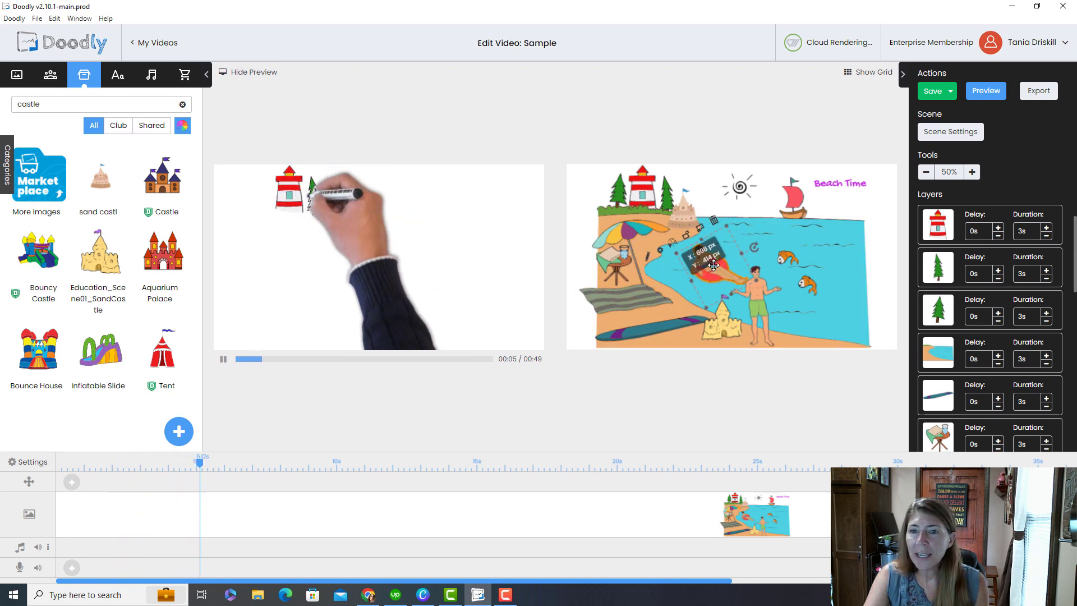
{"action": "left_click_drag", "start_coordinate": [793, 196], "coordinate": [836, 215]}
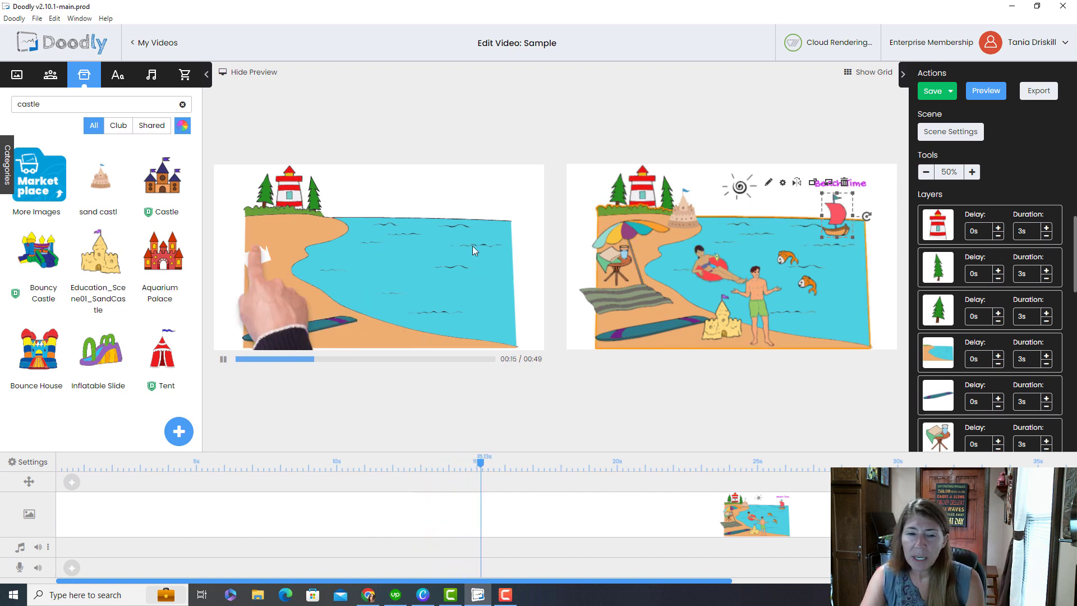
{"action": "left_click", "coordinate": [248, 72]}
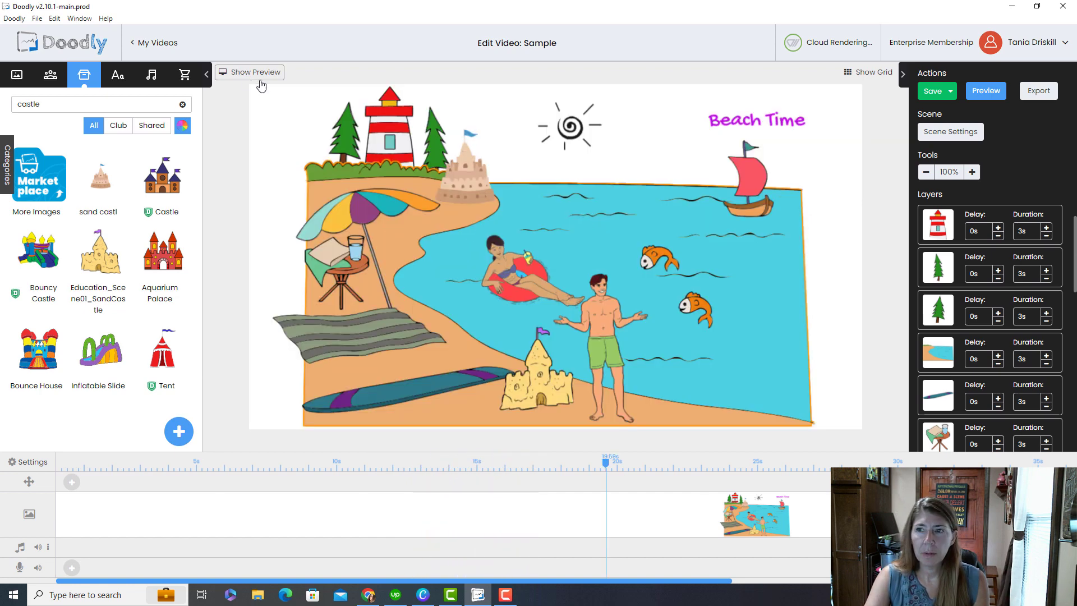
- Display the scene grid to enable Snap To Grid, and hide the grid again
{"action": "left_click", "coordinate": [854, 78]}
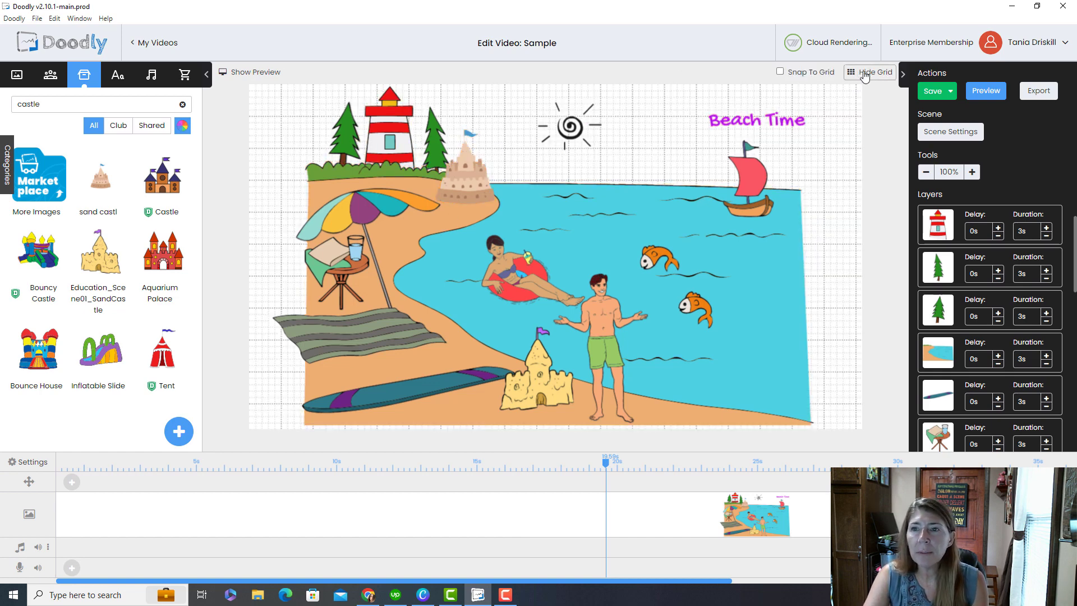
{"action": "left_click", "coordinate": [781, 72]}
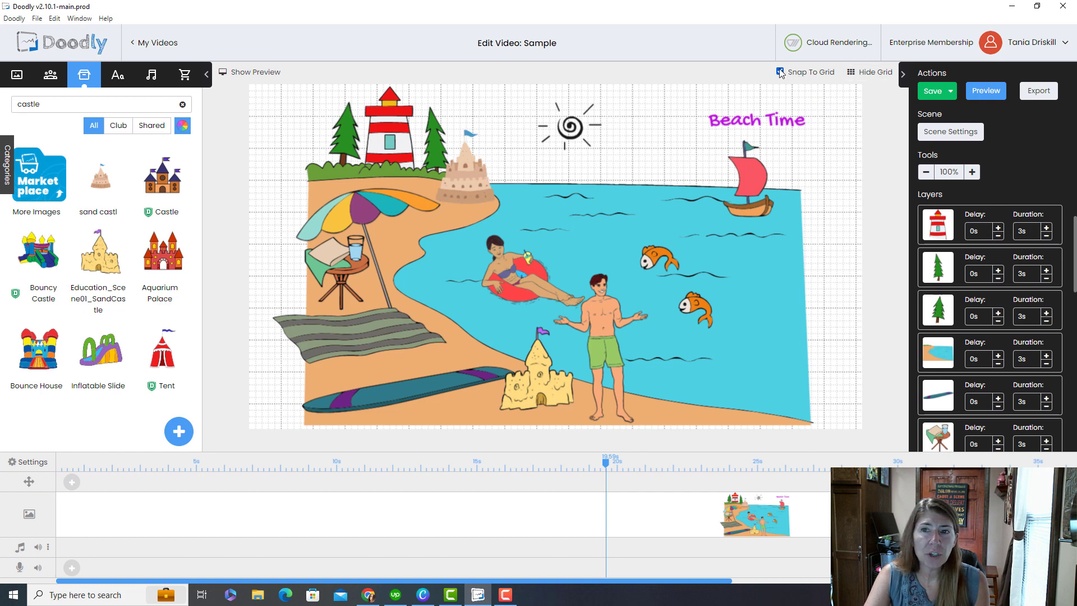
{"action": "left_click", "coordinate": [861, 72]}
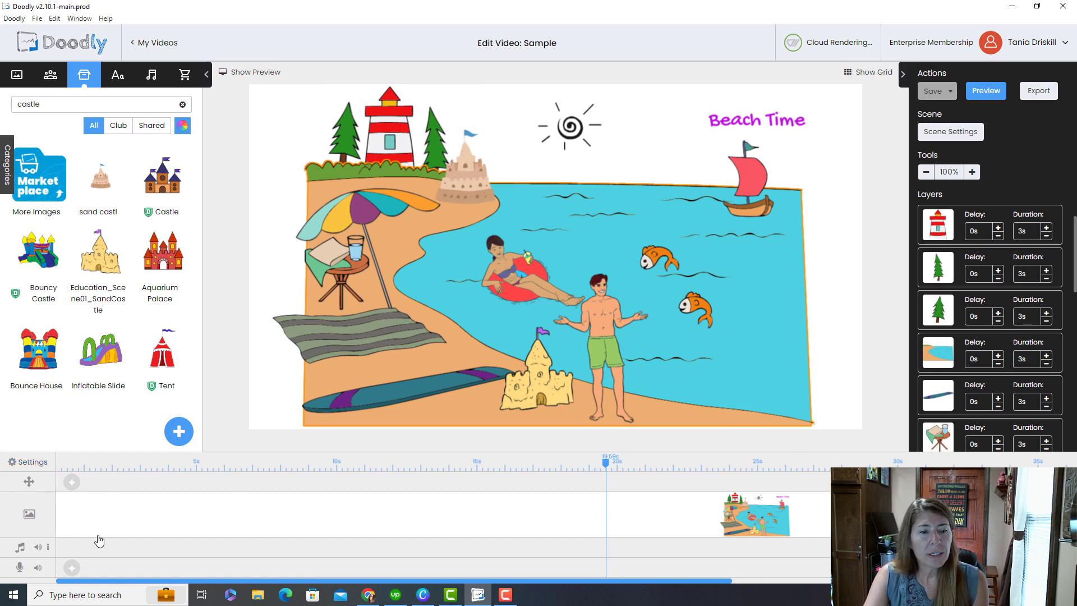
- In the video settings, choose the right-handed bare real hand in the first row and set Erase mode to Off
{"action": "left_click", "coordinate": [21, 462]}
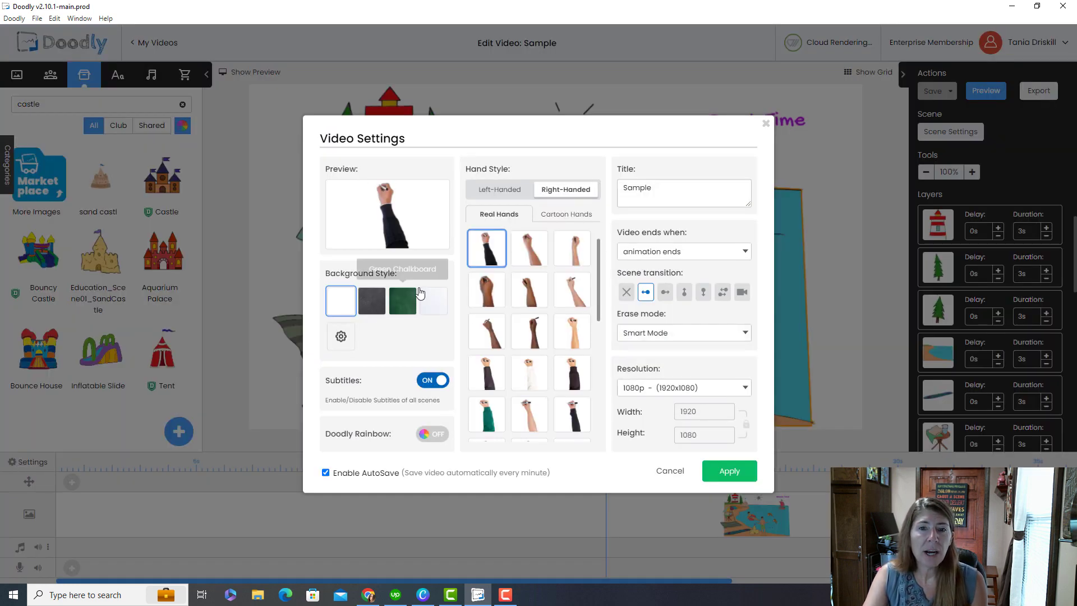
{"action": "left_click", "coordinate": [577, 250]}
{"action": "left_click", "coordinate": [683, 333]}
{"action": "left_click", "coordinate": [659, 384]}
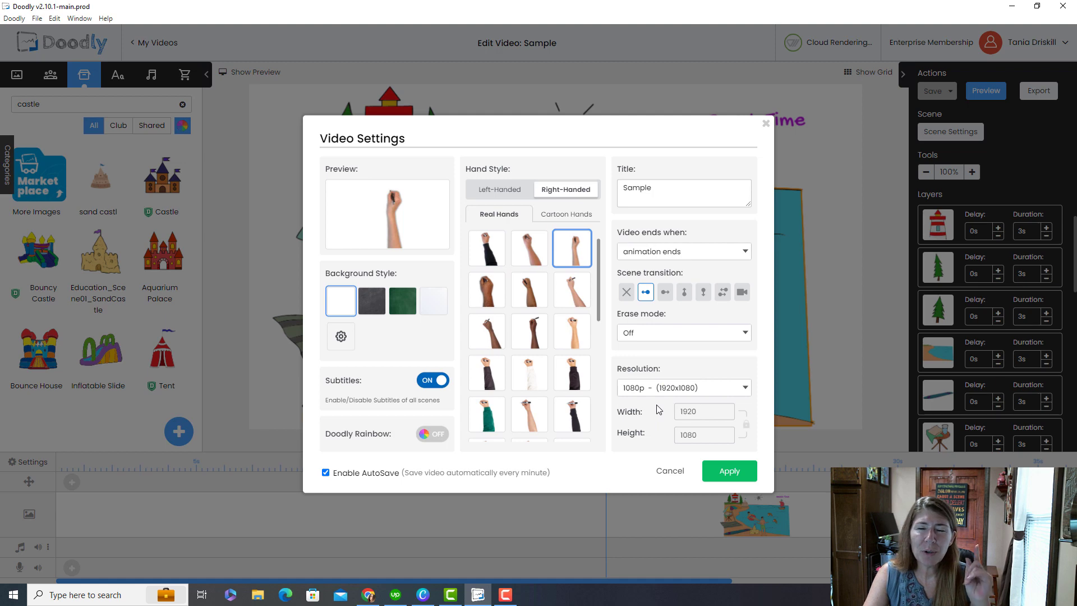
{"action": "left_click", "coordinate": [732, 474]}
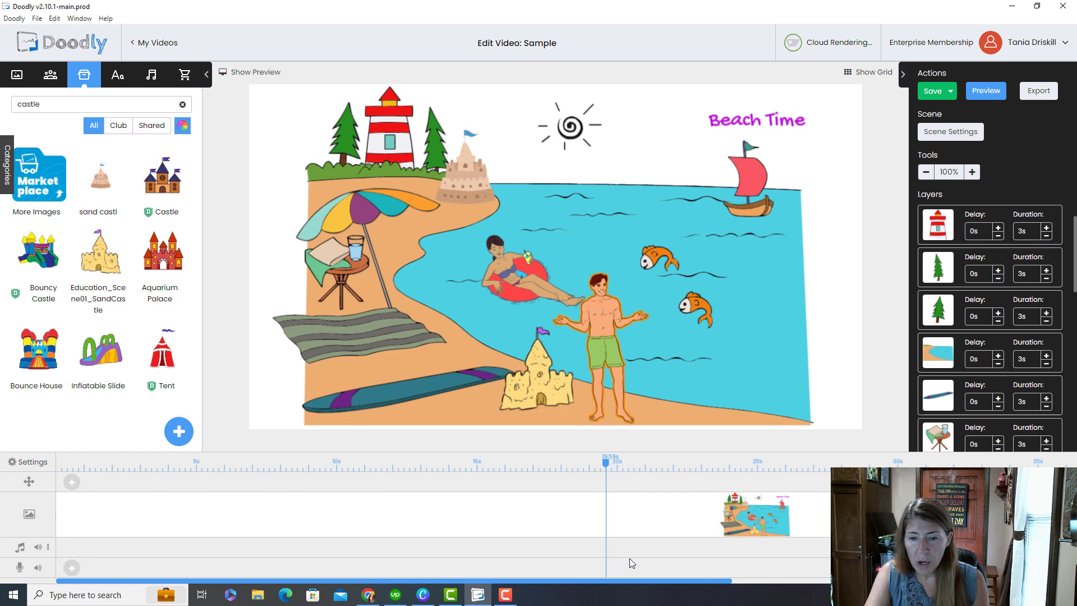
- Shift the beach scene slightly to the right on the timeline and bring its contents back into the editor
{"action": "left_click_drag", "start_coordinate": [637, 583], "coordinate": [982, 584]}
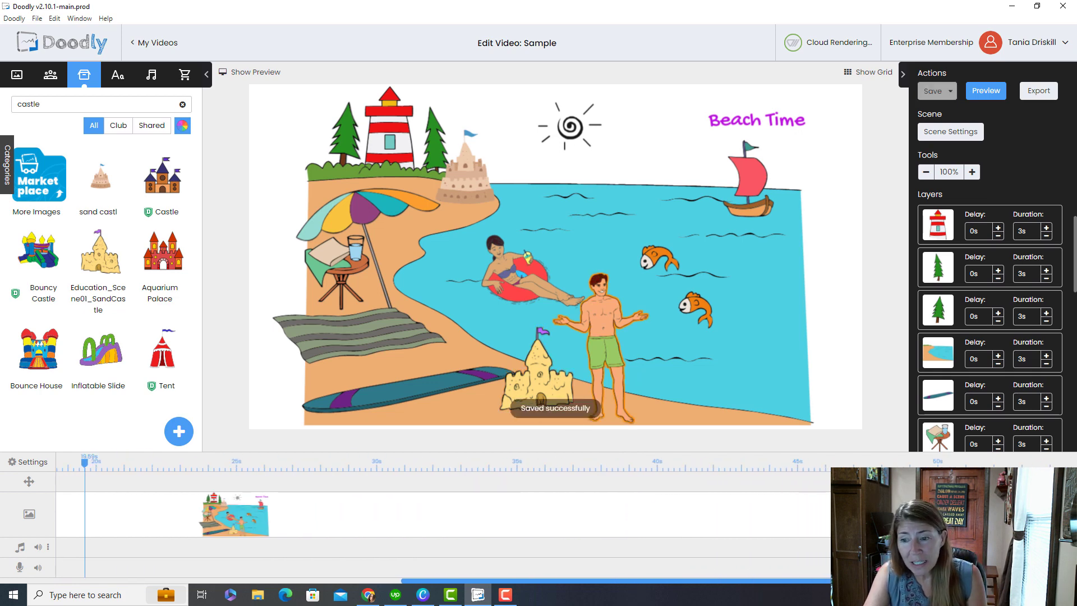
{"action": "left_click_drag", "start_coordinate": [234, 513], "coordinate": [241, 514]}
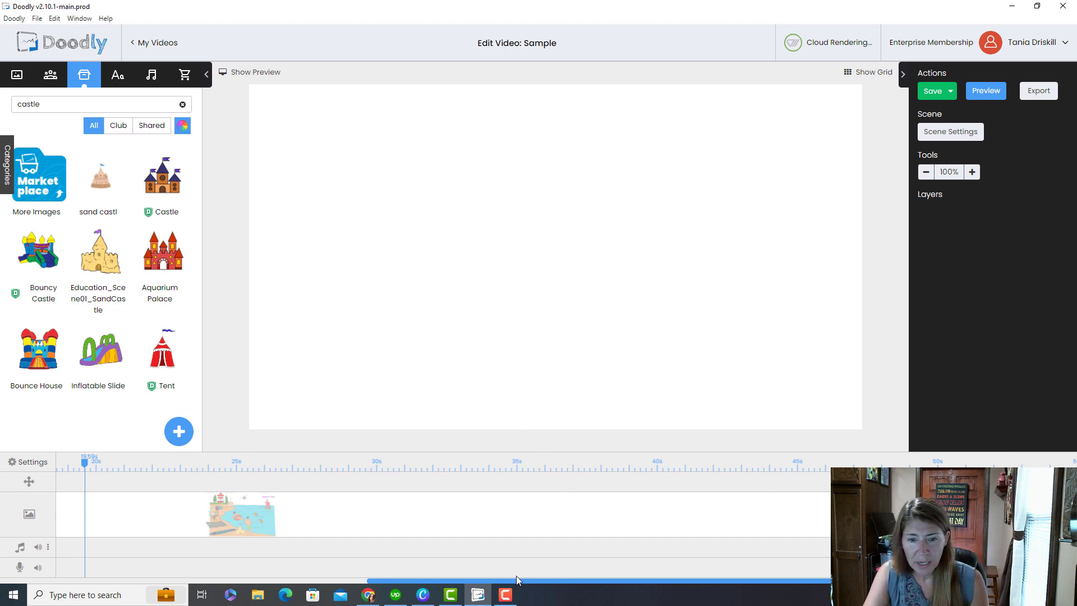
{"action": "left_click_drag", "start_coordinate": [516, 581], "coordinate": [206, 581]}
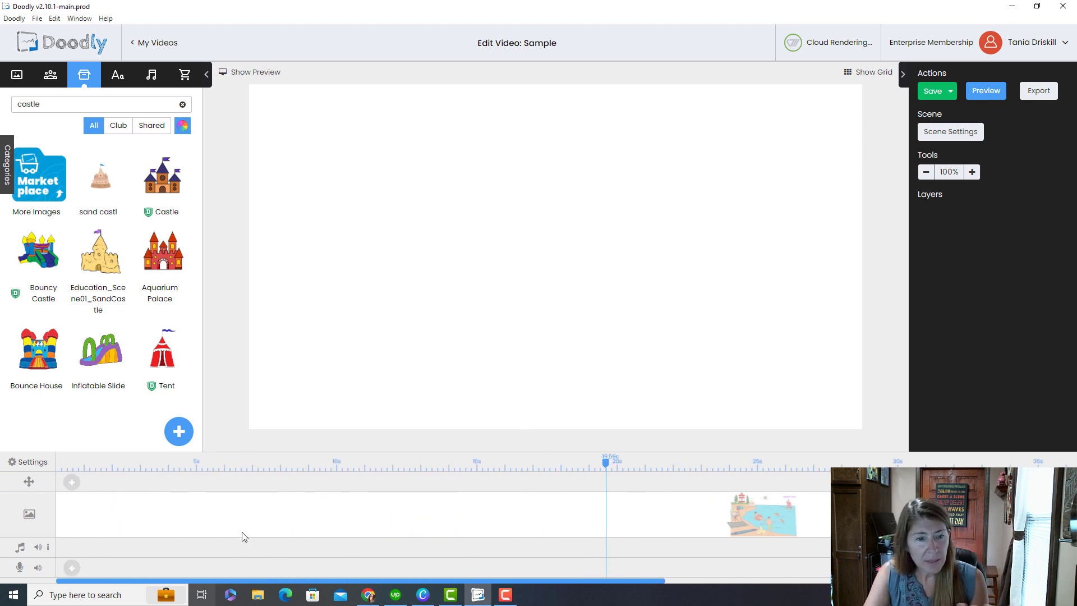
{"action": "left_click", "coordinate": [266, 515]}
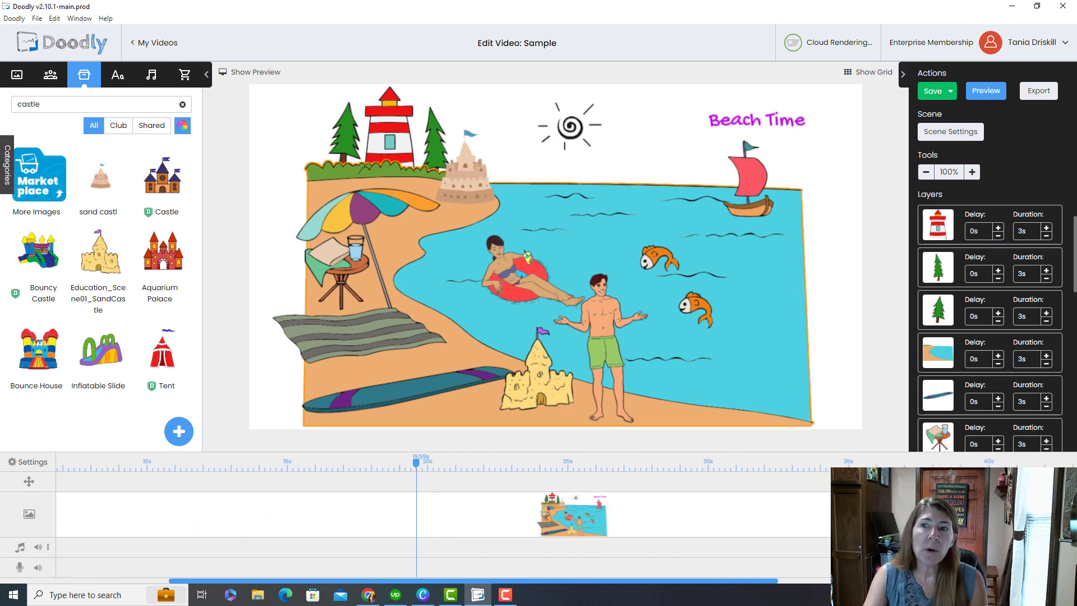
- Set the beach scene's exit animation to the first vertical movement option in the scene settings
{"action": "left_click", "coordinate": [945, 132]}
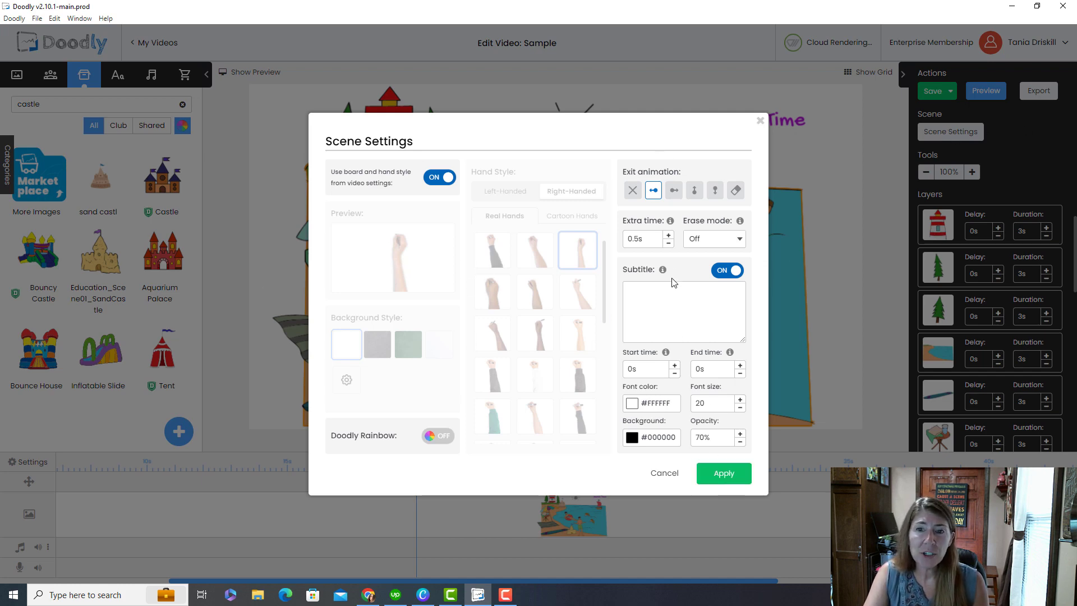
{"action": "left_click", "coordinate": [674, 190]}
{"action": "left_click", "coordinate": [695, 191]}
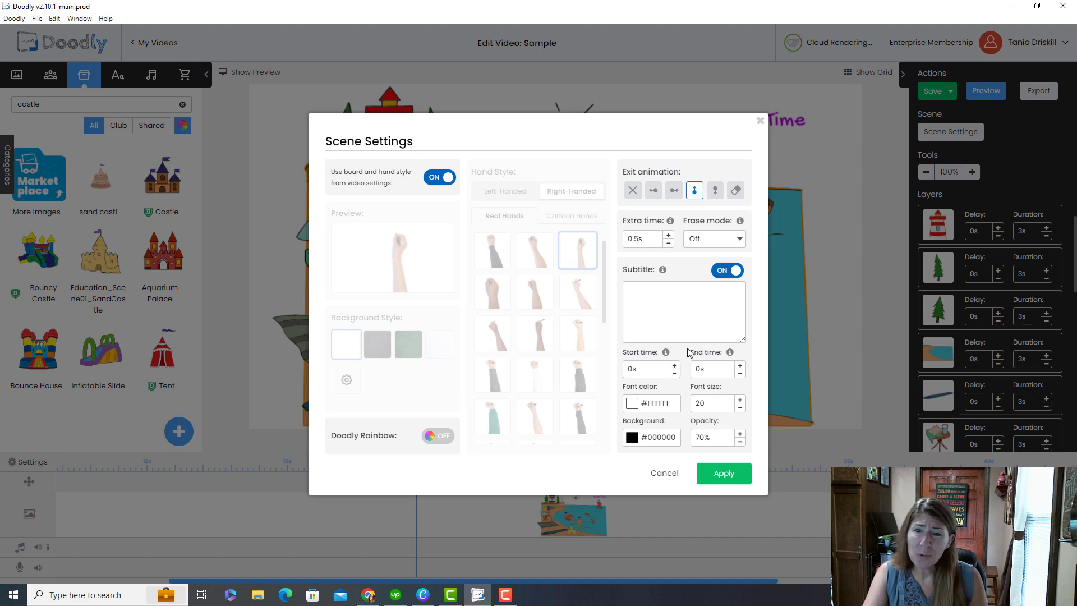
{"action": "left_click", "coordinate": [724, 474]}
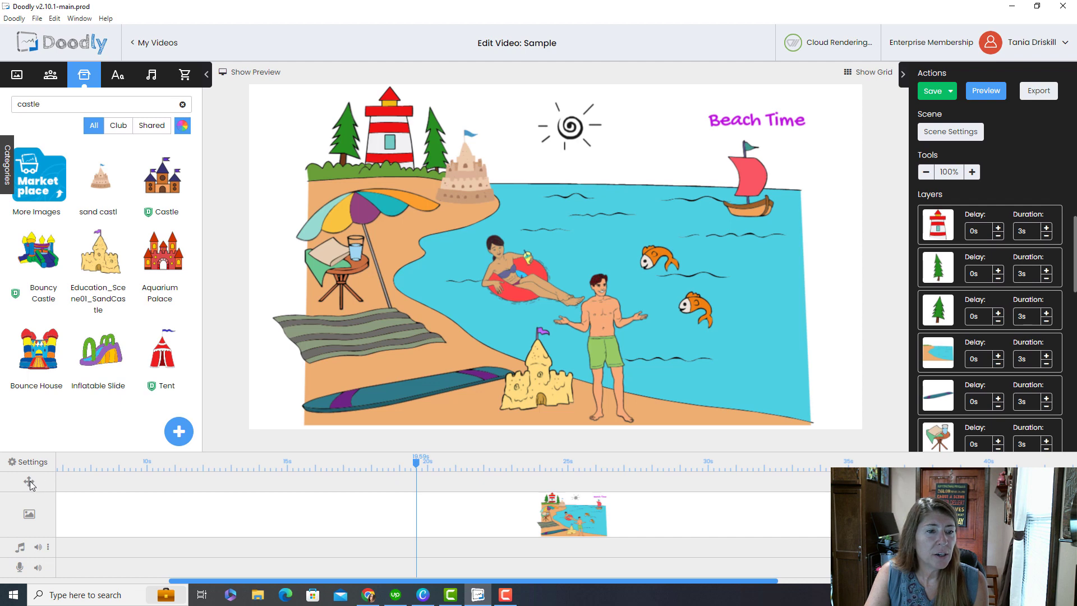
- Add a panning and zooming effect to the timeline at about 16.7 s
{"action": "left_click", "coordinate": [285, 483]}
{"action": "left_click", "coordinate": [309, 483]}
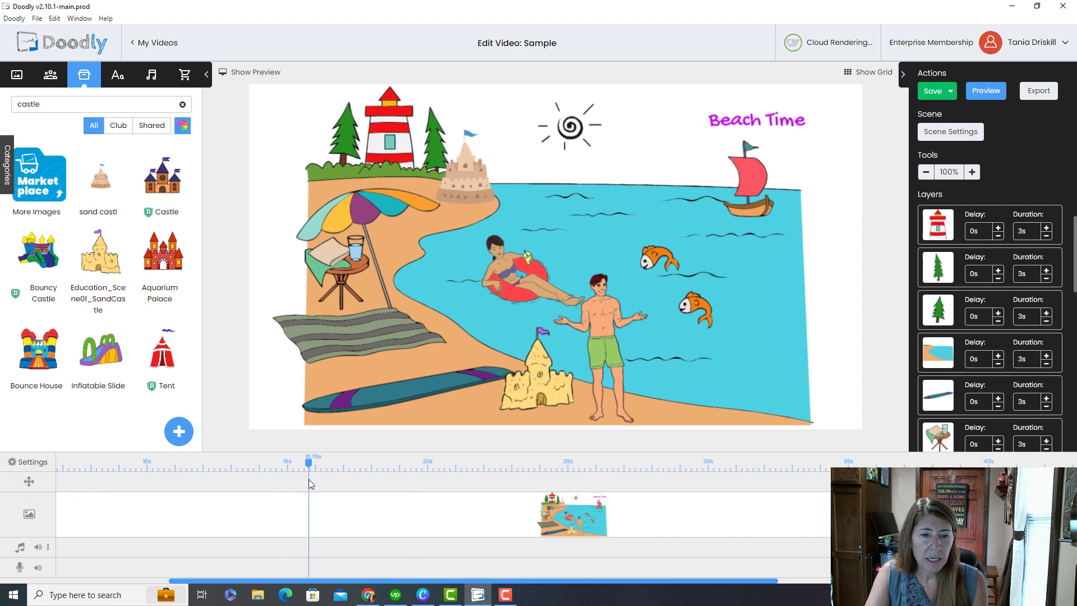
{"action": "left_click", "coordinate": [336, 486]}
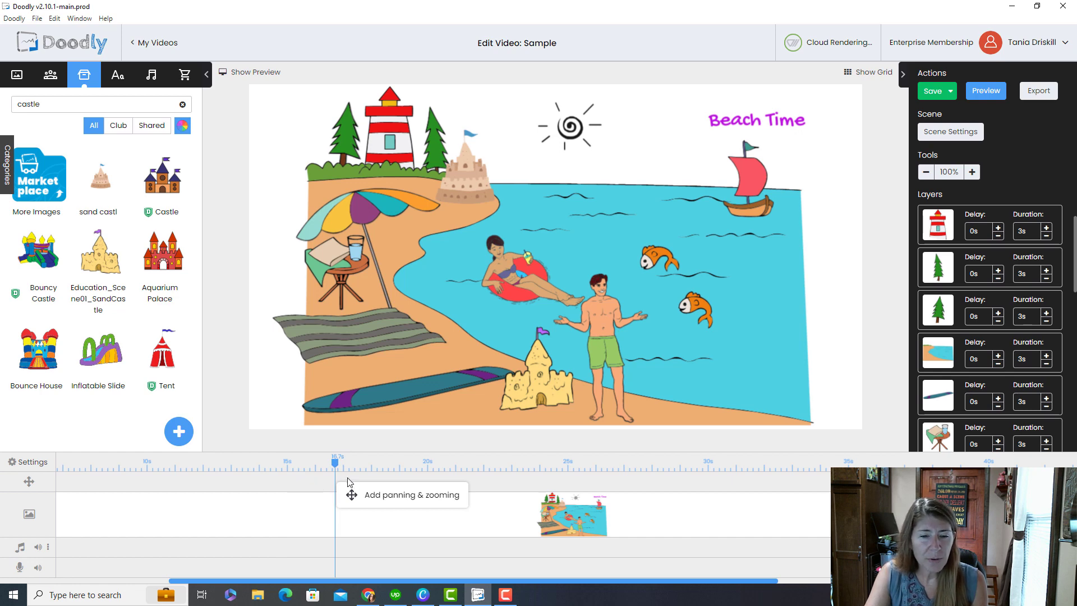
{"action": "left_click", "coordinate": [421, 496]}
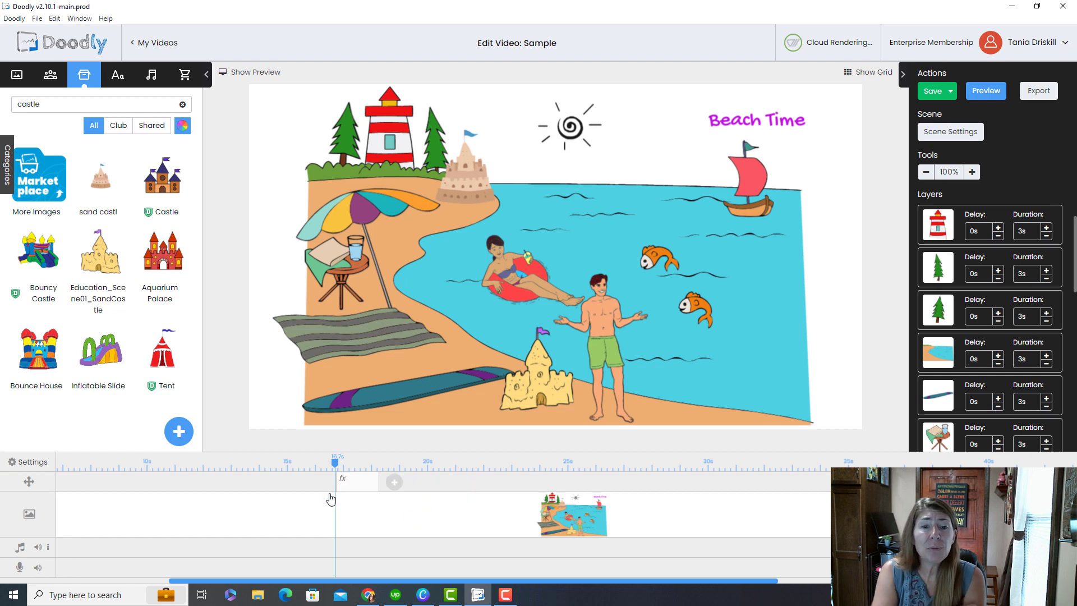
{"action": "mouse_move", "coordinate": [342, 493]}
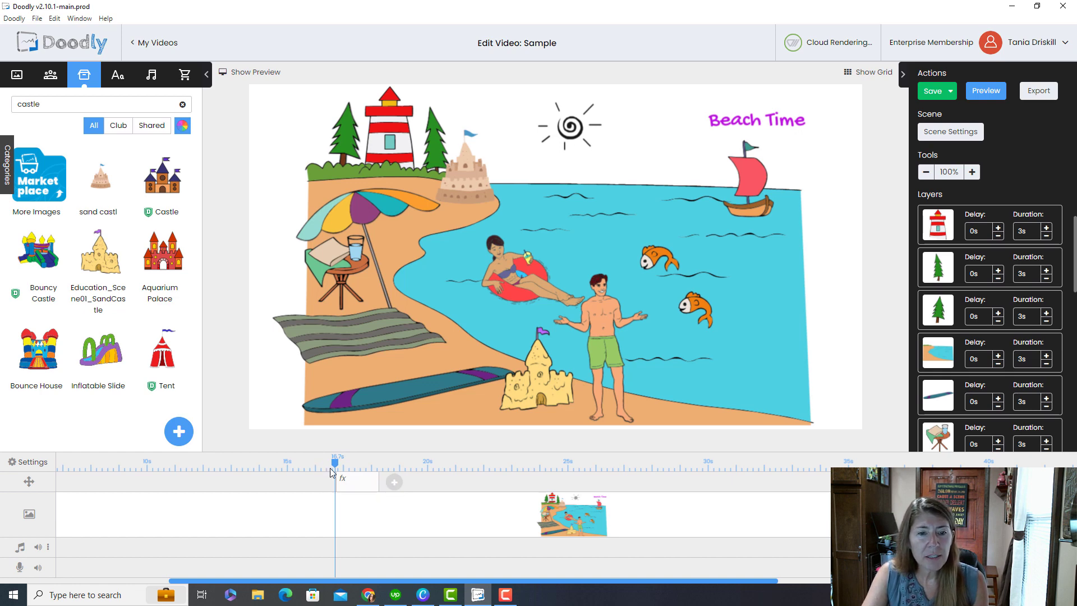
- Shrink the pan and zoom effect's End frame to a close-up of the curved shoreline and water, and apply it
{"action": "left_click", "coordinate": [360, 486]}
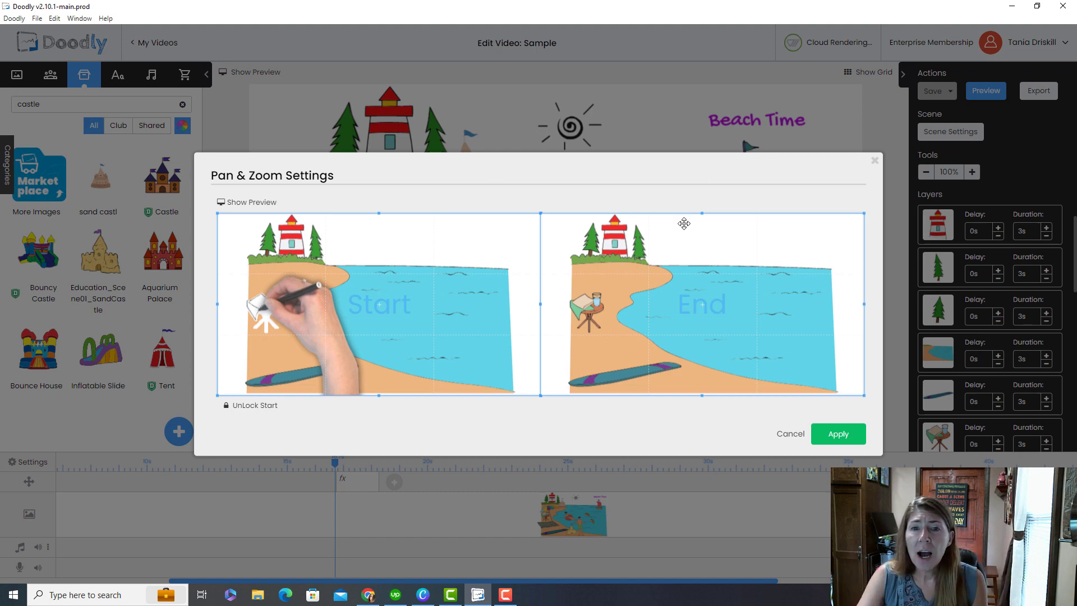
{"action": "left_click_drag", "start_coordinate": [545, 212], "coordinate": [727, 318]}
{"action": "left_click_drag", "start_coordinate": [807, 355], "coordinate": [710, 329]}
{"action": "left_click_drag", "start_coordinate": [697, 326], "coordinate": [694, 319]}
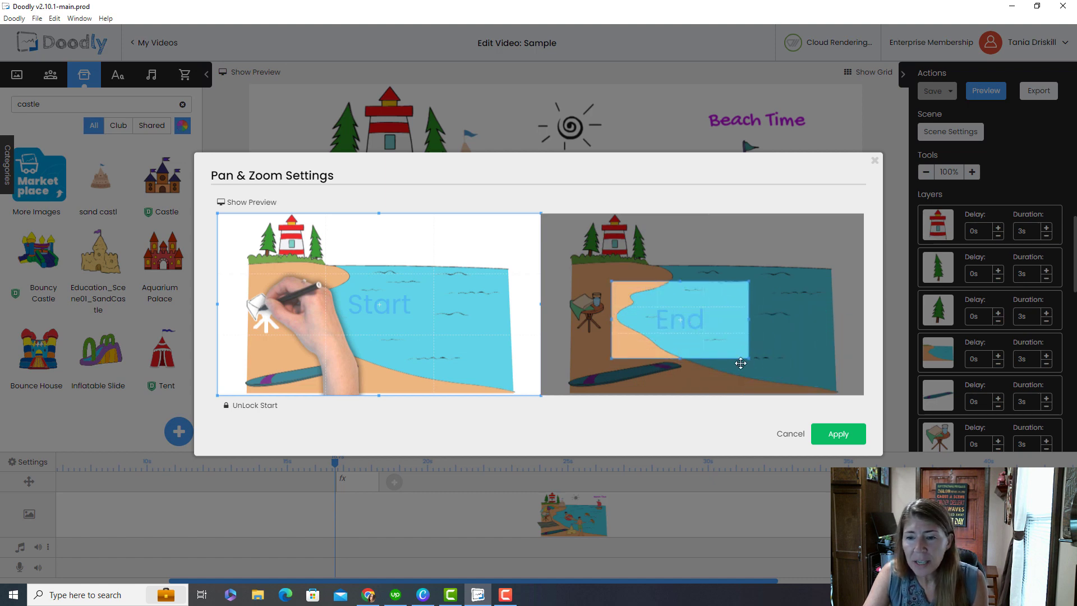
{"action": "left_click", "coordinate": [838, 435]}
- Preview the video from about 16 s through the pan and zoom effect, and pause it
{"action": "left_click", "coordinate": [315, 464]}
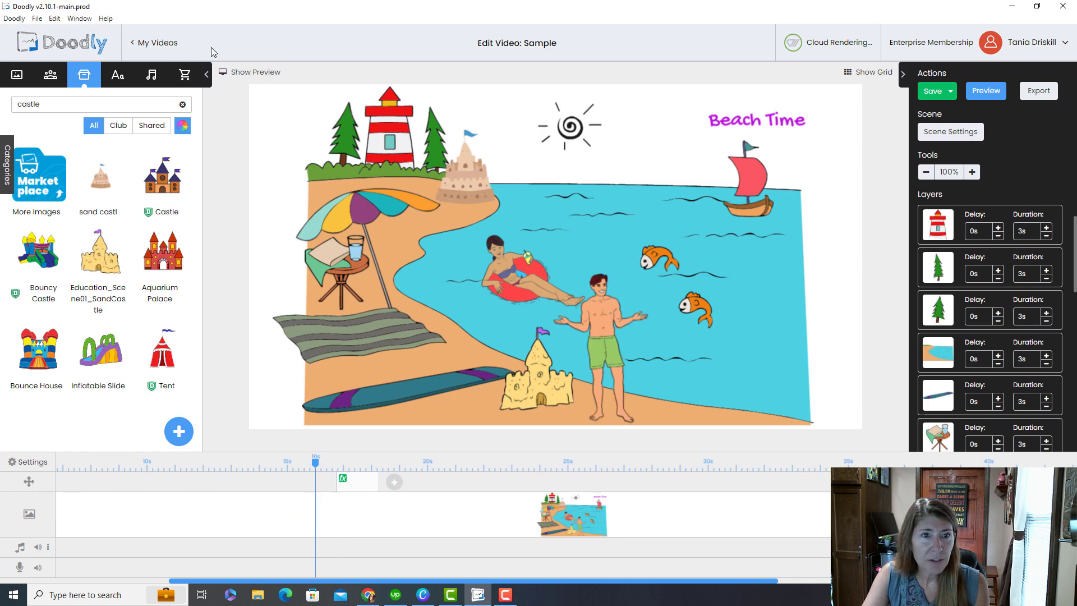
{"action": "left_click", "coordinate": [250, 73]}
{"action": "left_click", "coordinate": [223, 360]}
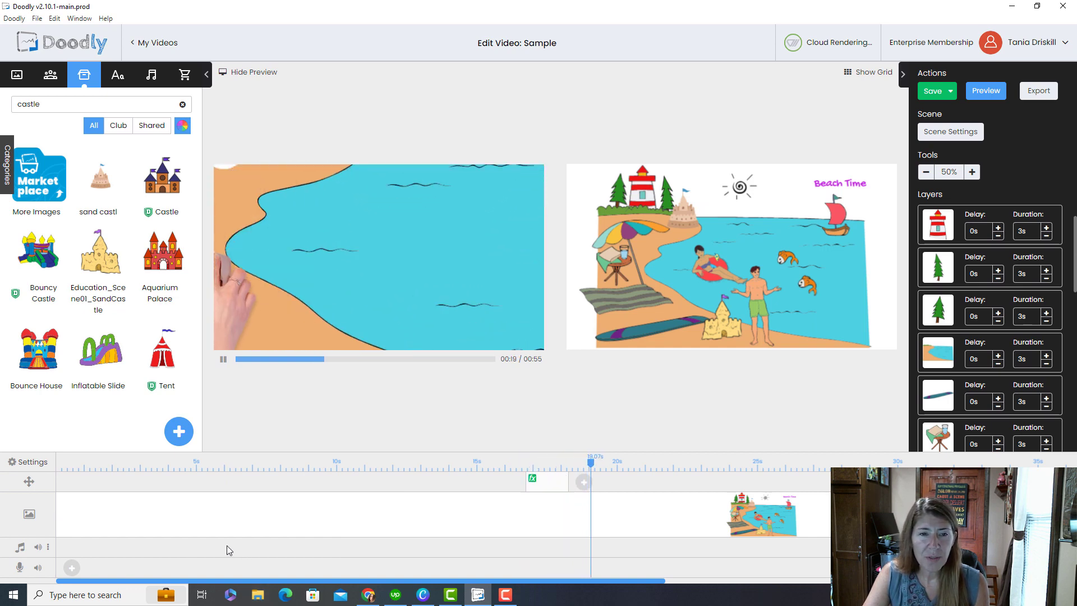
{"action": "left_click", "coordinate": [224, 361]}
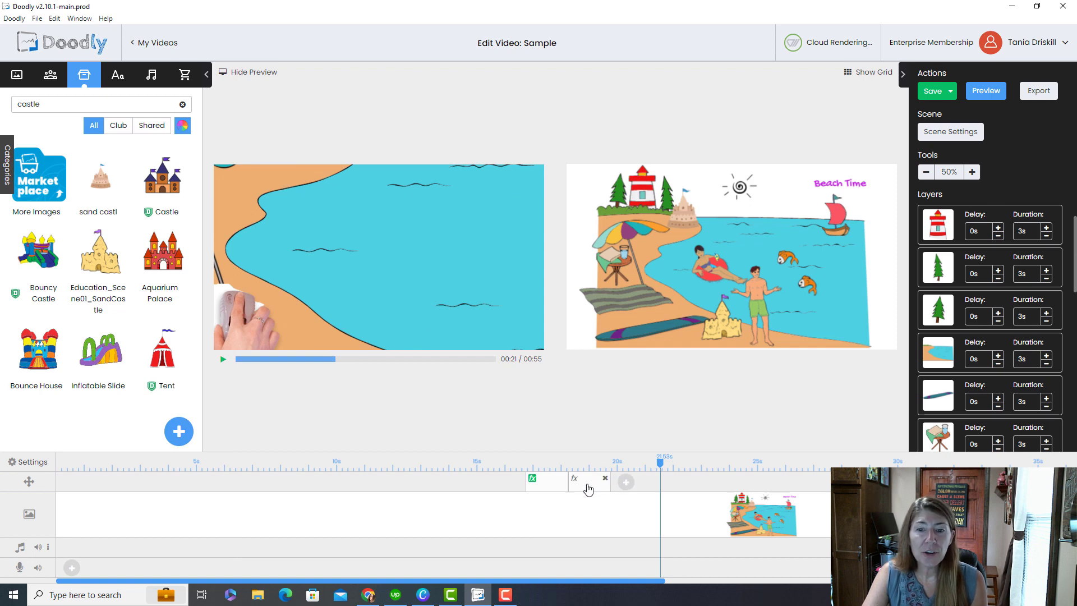
- Add a second pan and zoom effect at about 22.7 s with its End frame moved to the scene's right edge over the water
{"action": "left_click", "coordinate": [712, 484]}
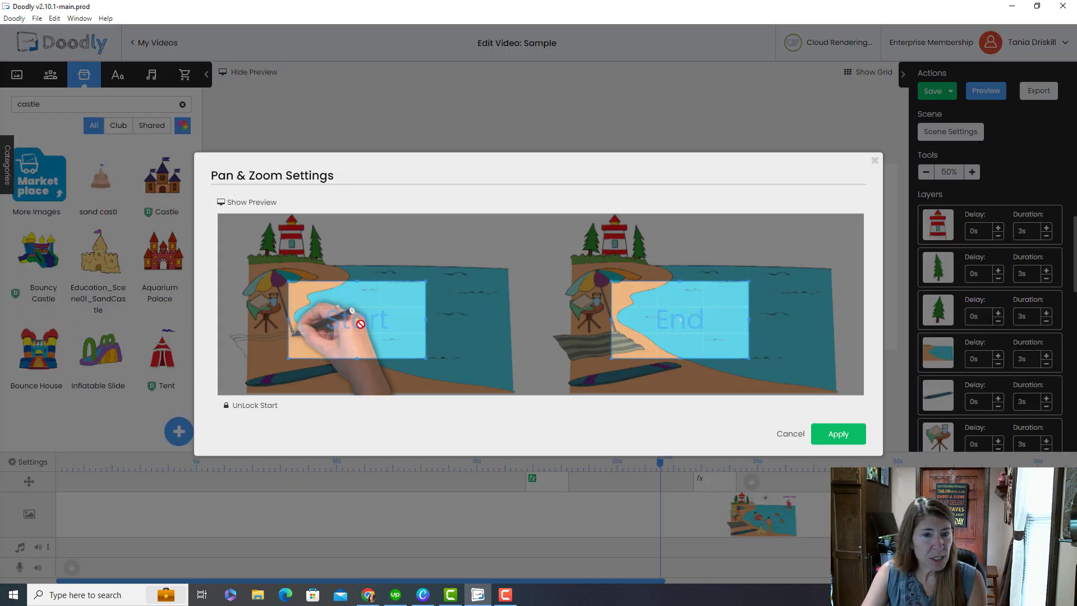
{"action": "left_click_drag", "start_coordinate": [685, 304], "coordinate": [807, 313]}
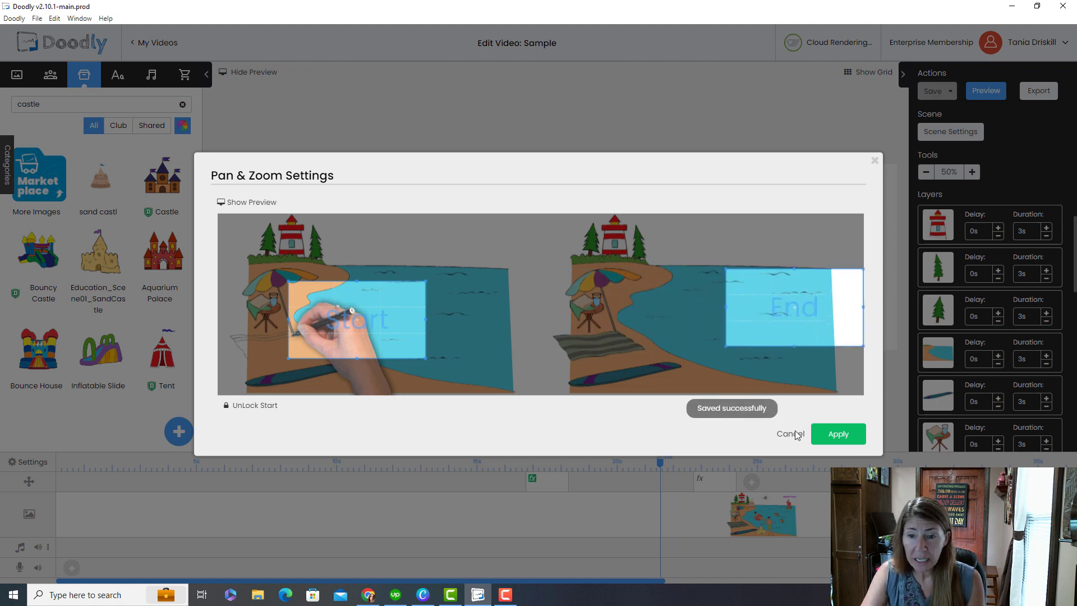
{"action": "left_click", "coordinate": [845, 437]}
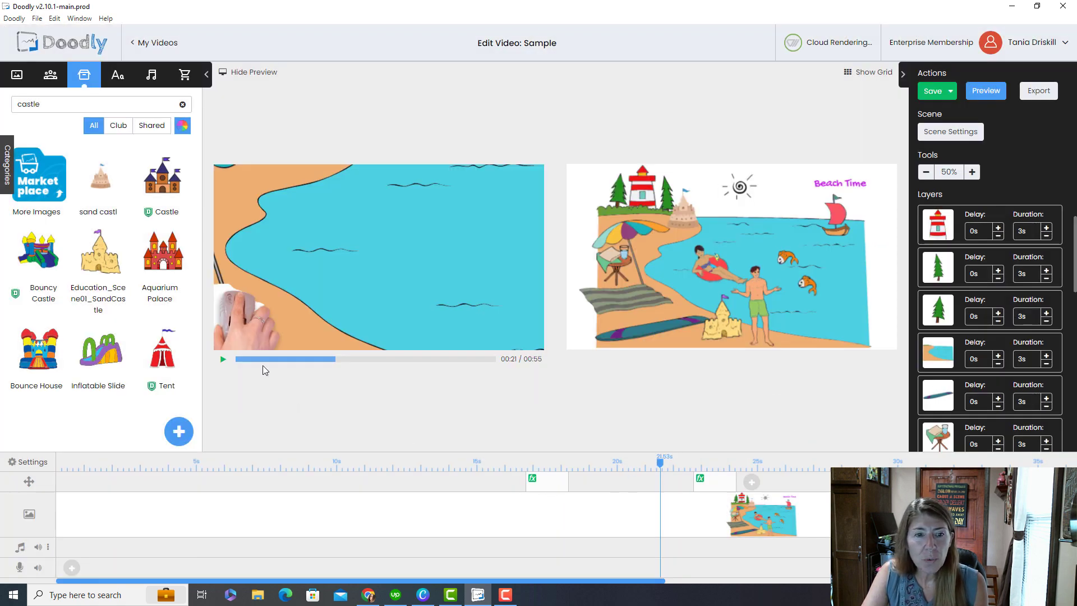
- Play the preview through the second pan and zoom effect and pause it
{"action": "left_click", "coordinate": [224, 364]}
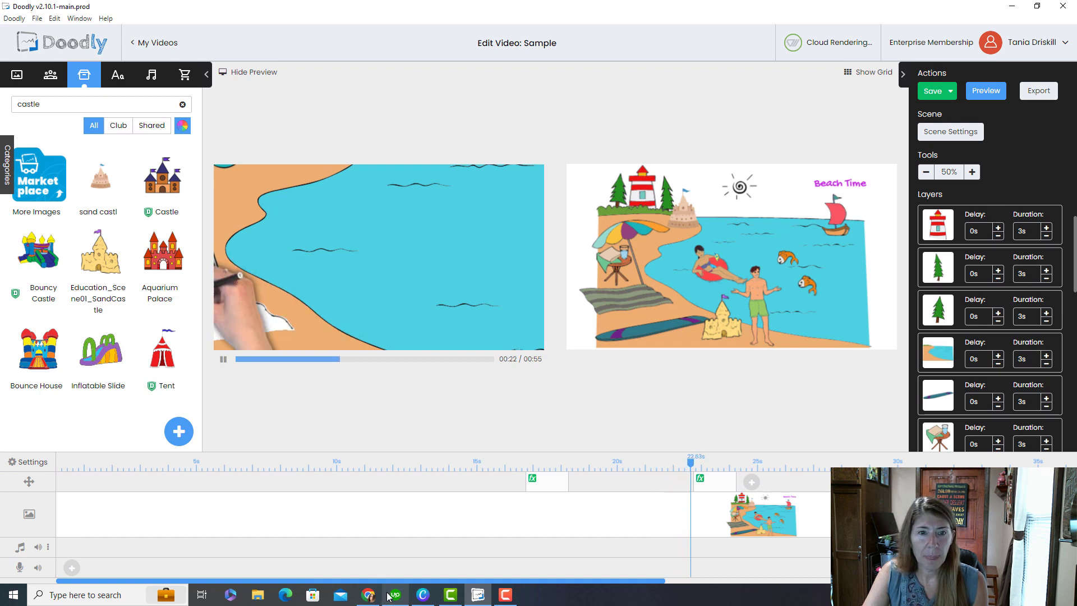
{"action": "mouse_move", "coordinate": [389, 596]}
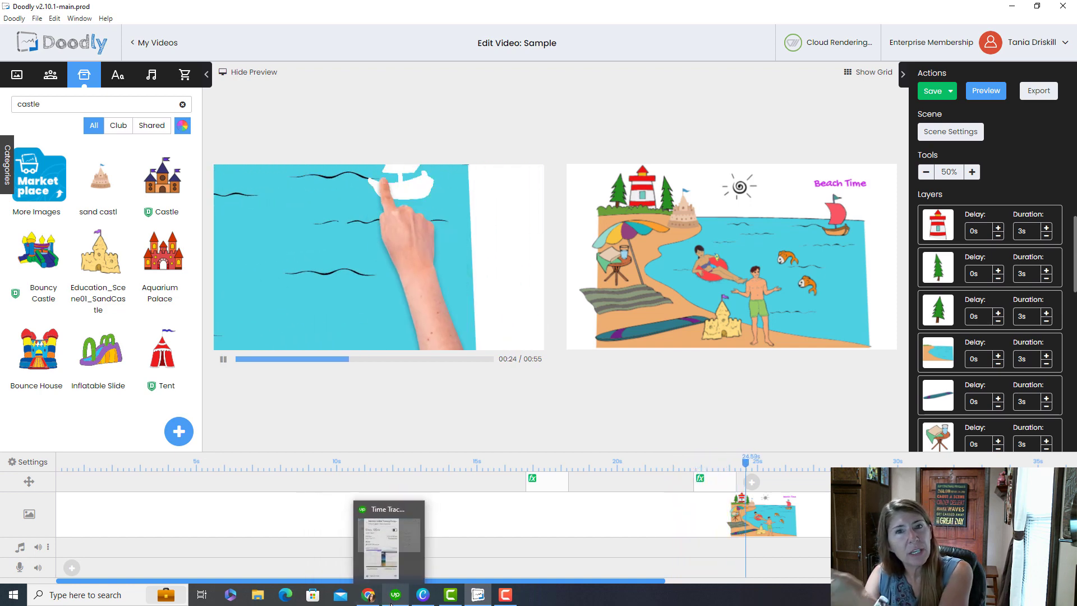
{"action": "left_click", "coordinate": [224, 359]}
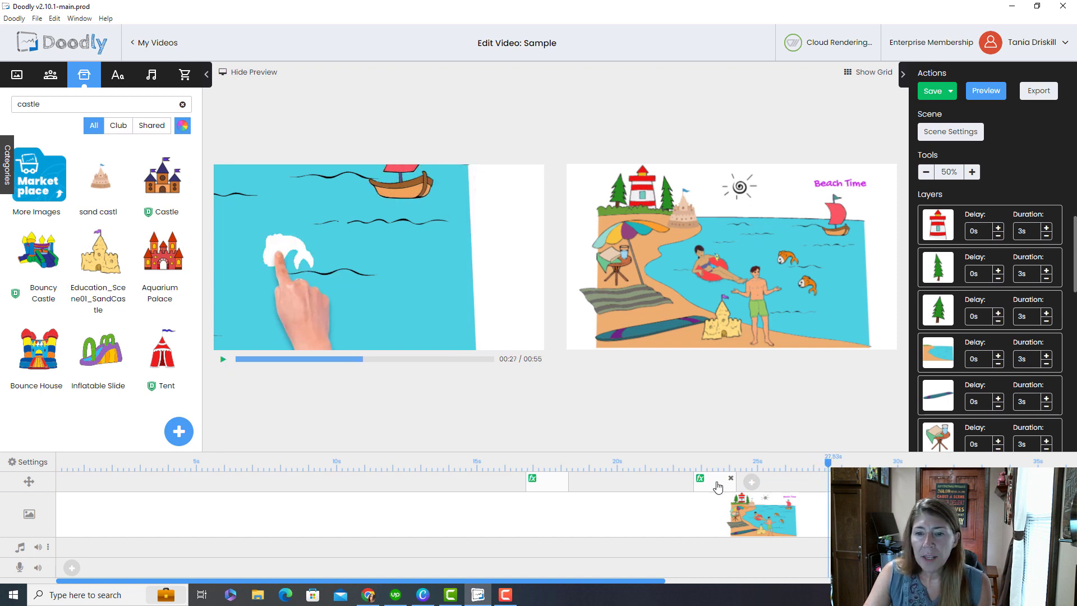
- Check the second pan and zoom effect's settings without changing them, and slightly shorten the effect on the timeline
{"action": "left_click", "coordinate": [699, 479]}
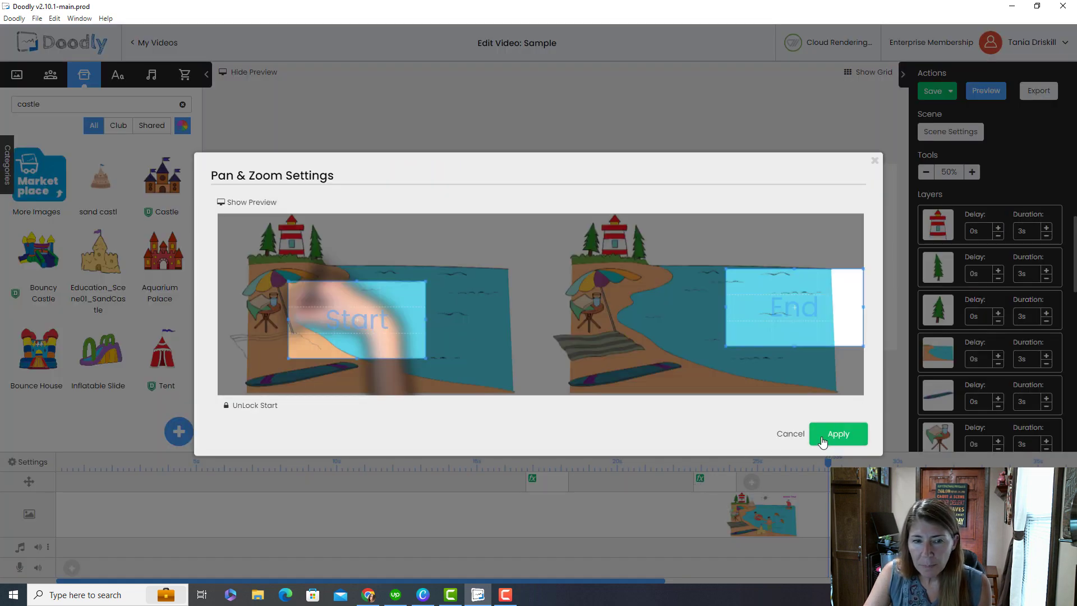
{"action": "left_click", "coordinate": [791, 435]}
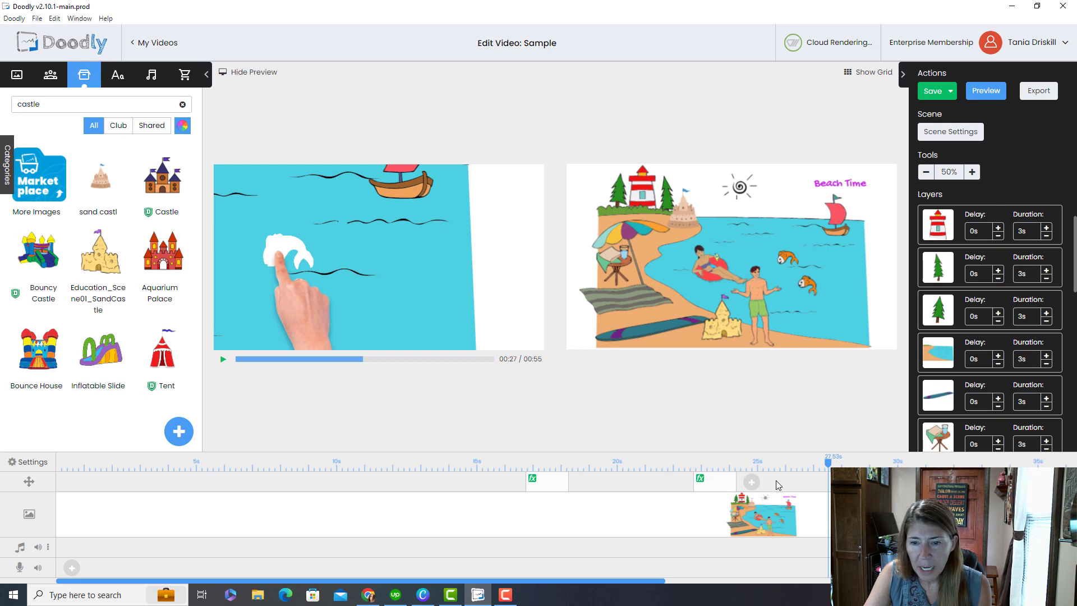
{"action": "left_click_drag", "start_coordinate": [737, 480], "coordinate": [728, 503]}
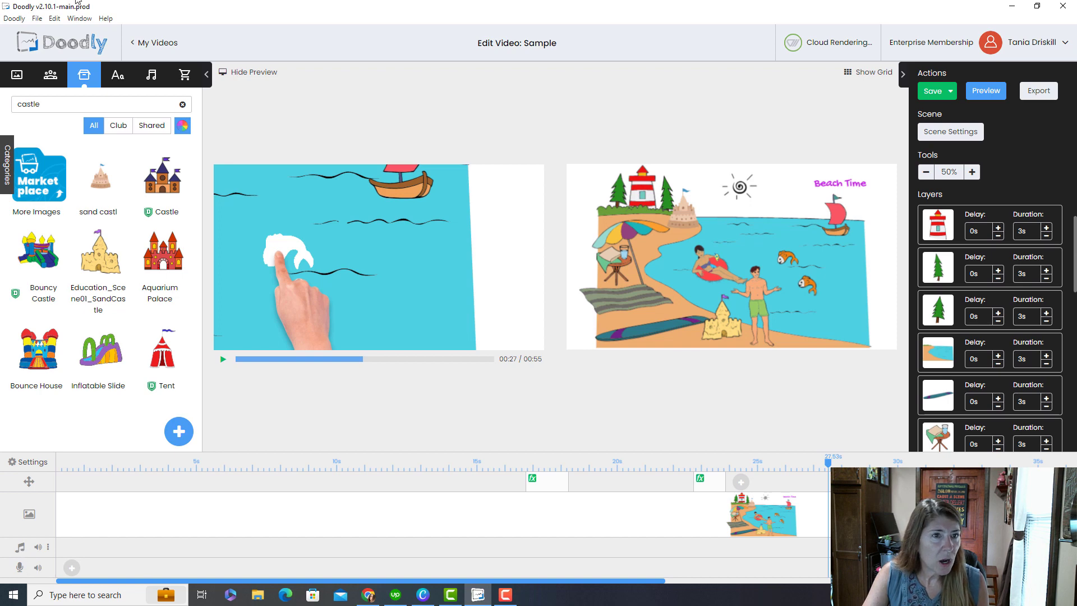
- Search the sound library for pop, and add Pop at about 2 s and Loud Pop at about 3 s on the music track
{"action": "left_click", "coordinate": [154, 76]}
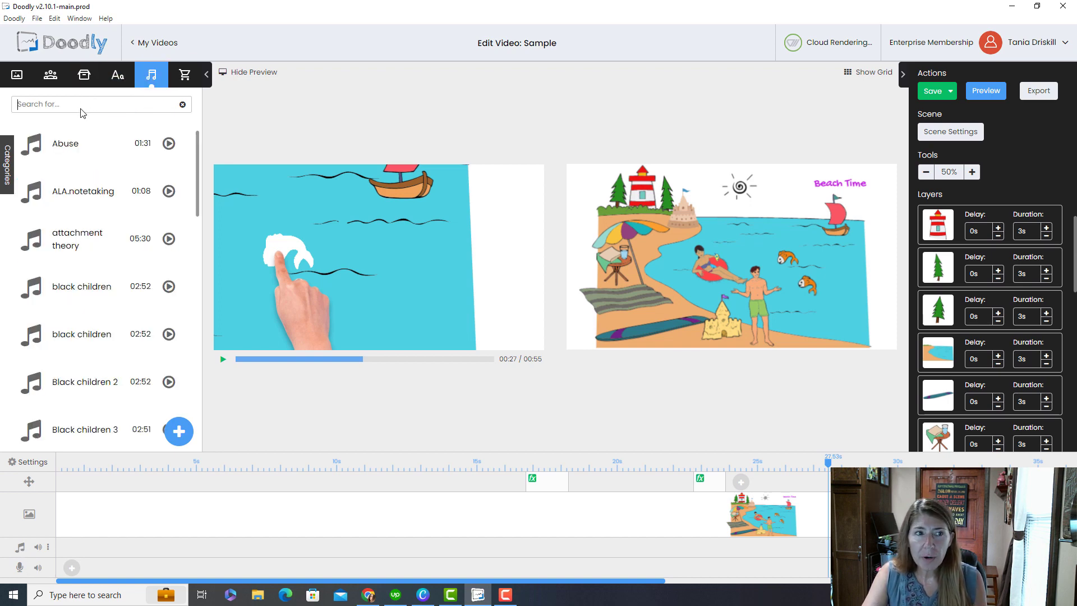
{"action": "type", "text": "pop"}
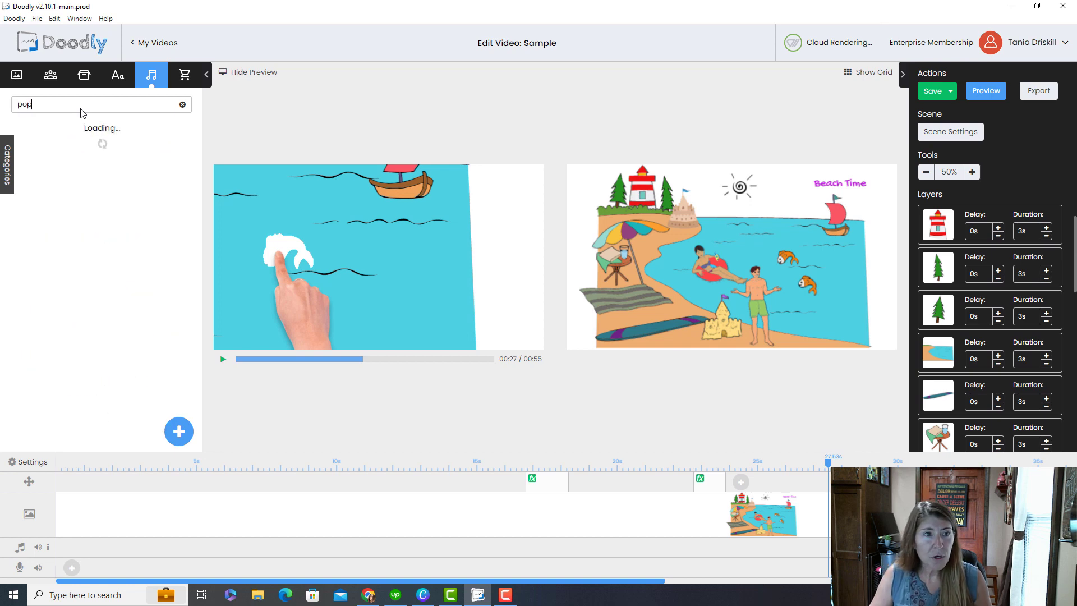
{"action": "left_click_drag", "start_coordinate": [77, 146], "coordinate": [202, 561]}
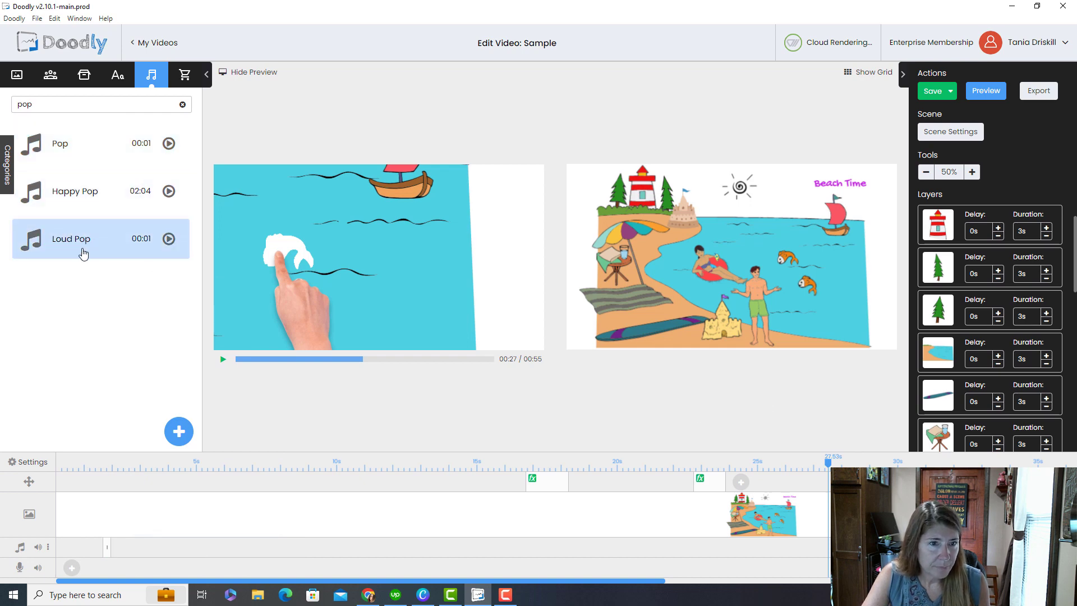
{"action": "left_click_drag", "start_coordinate": [79, 241], "coordinate": [234, 566]}
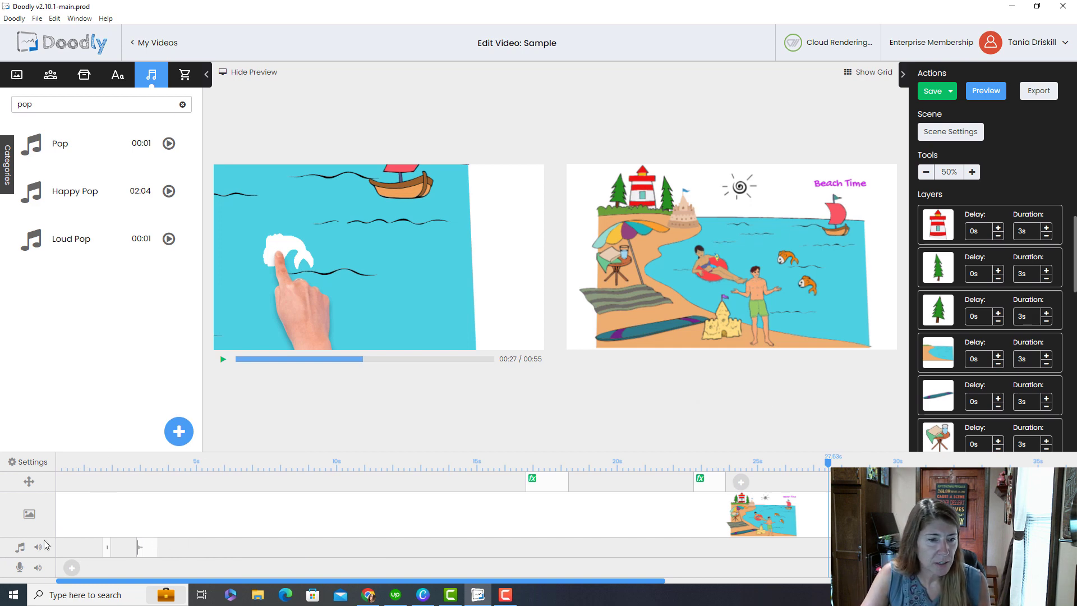
- Record a voice-over about 2 s long at the start of the voice track
{"action": "left_click", "coordinate": [73, 570]}
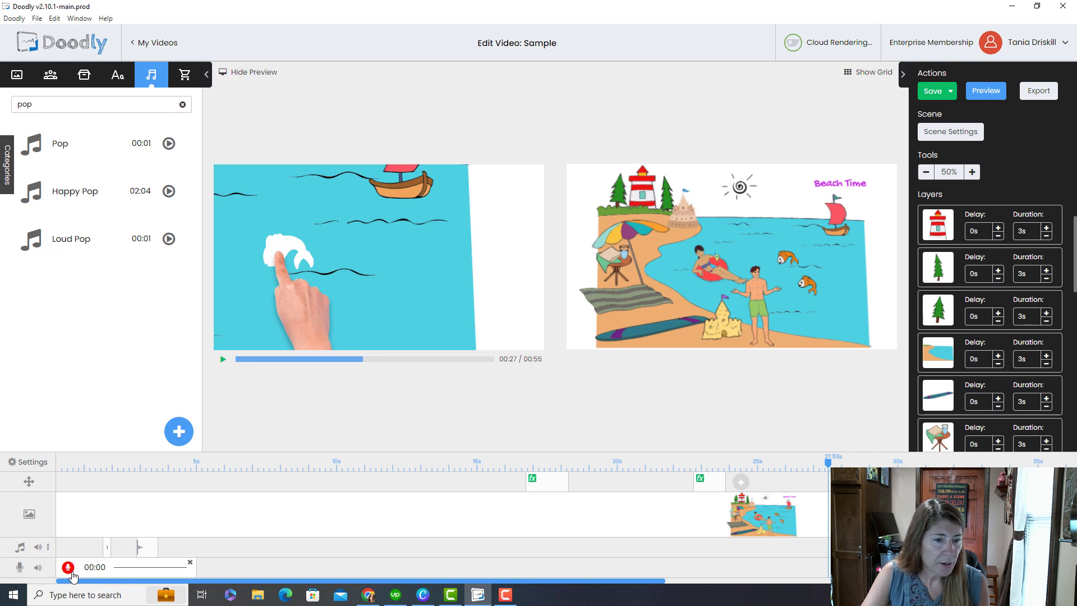
{"action": "left_click", "coordinate": [68, 568]}
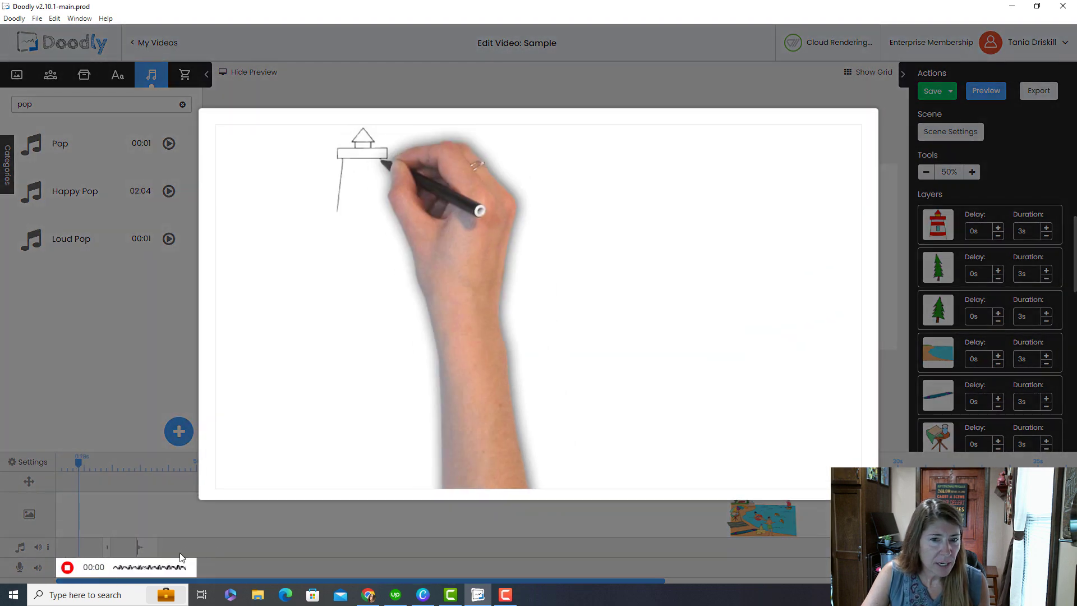
{"action": "left_click", "coordinate": [777, 200]}
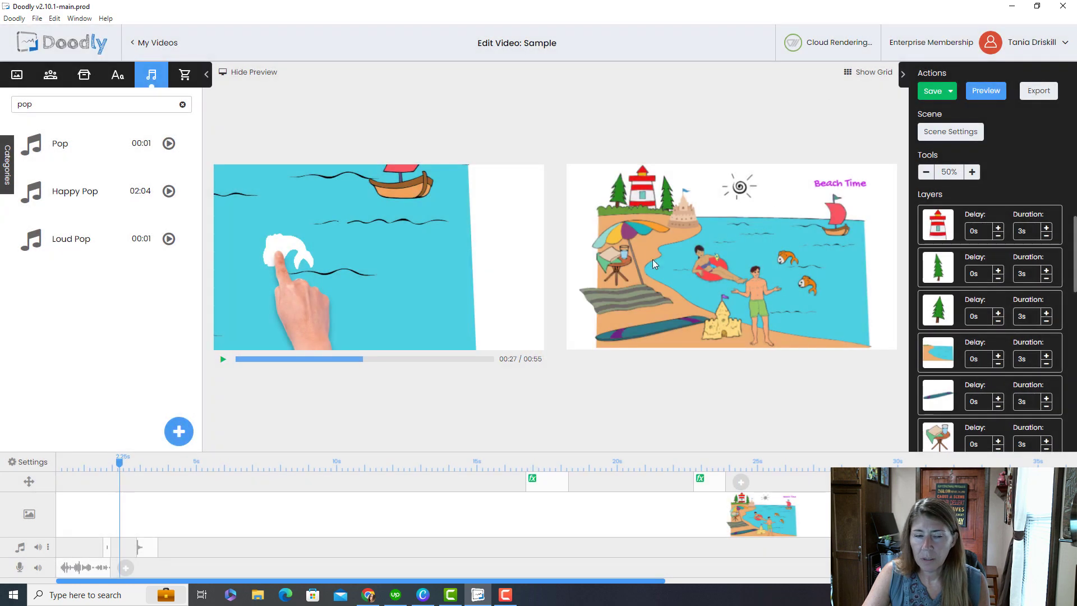
- Play the preview from near the start through the voice-over and pop sounds, and pause it at about 4 s
{"action": "left_click", "coordinate": [66, 473]}
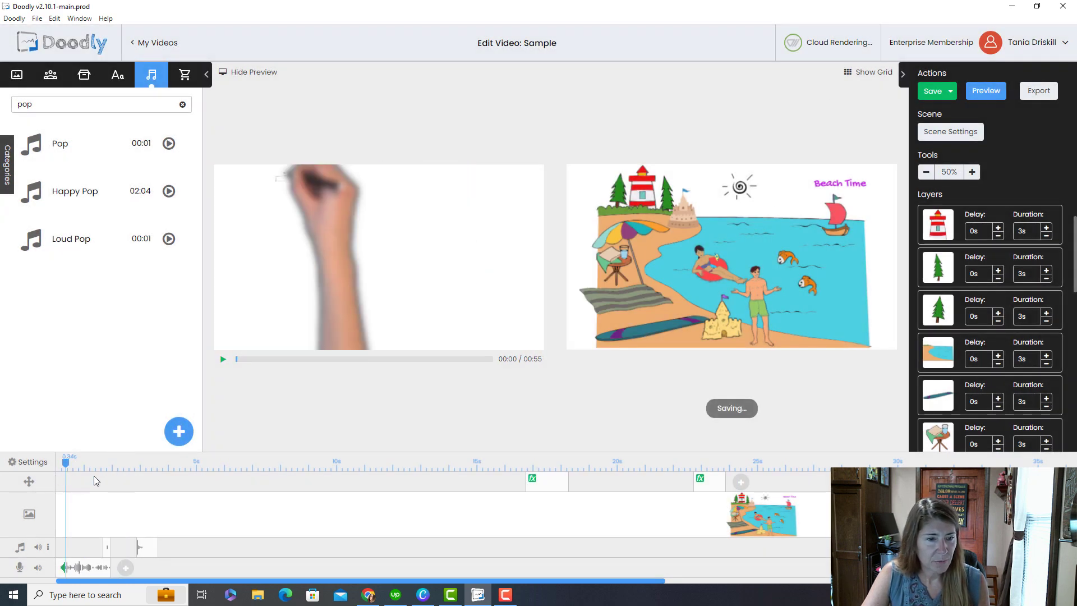
{"action": "left_click", "coordinate": [222, 359]}
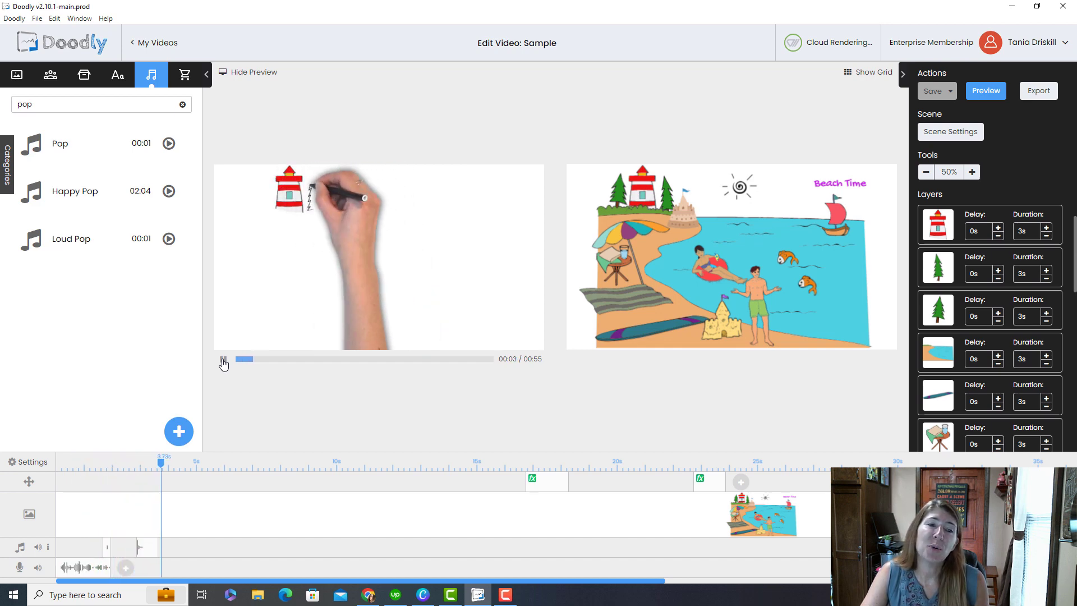
{"action": "left_click", "coordinate": [222, 360]}
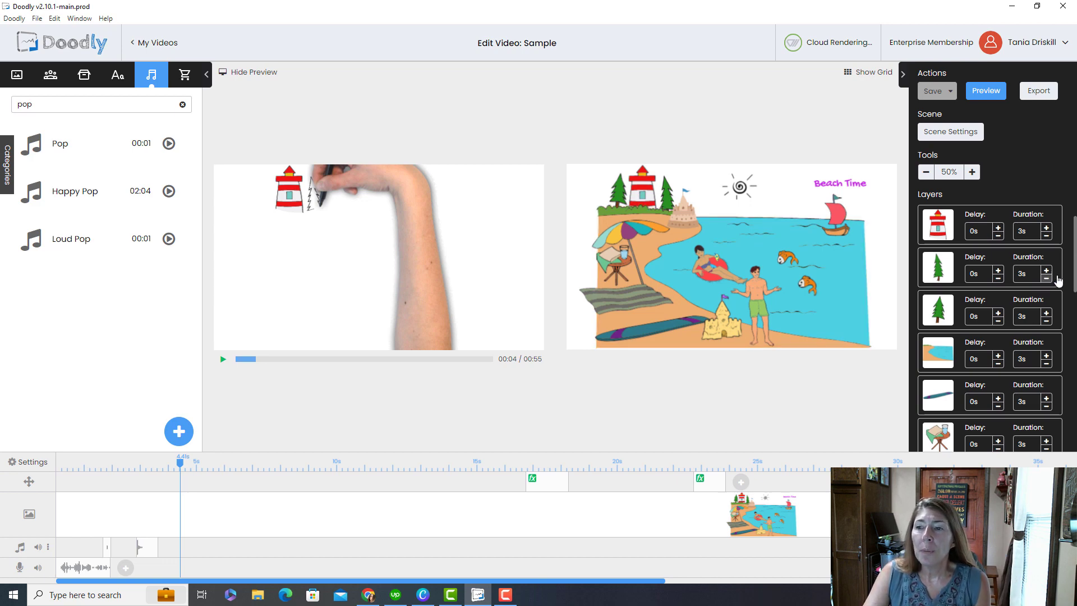
- Set the lighthouse layer's duration to 0.5 s
{"action": "scroll", "coordinate": [1076, 260], "scroll_direction": "down", "scroll_amount": 1}
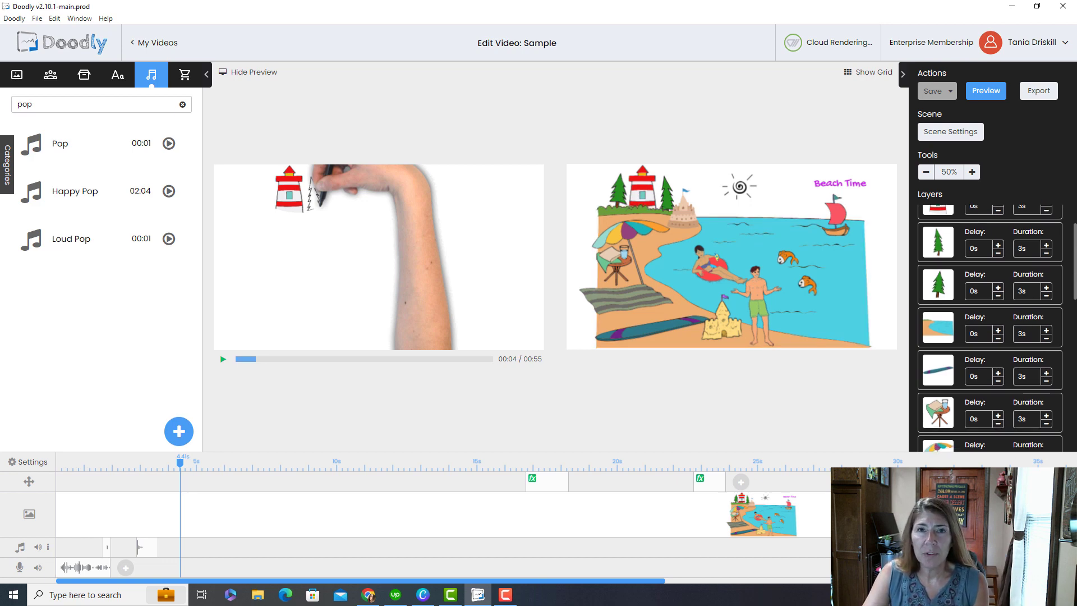
{"action": "scroll", "coordinate": [956, 332], "scroll_direction": "up", "scroll_amount": 1}
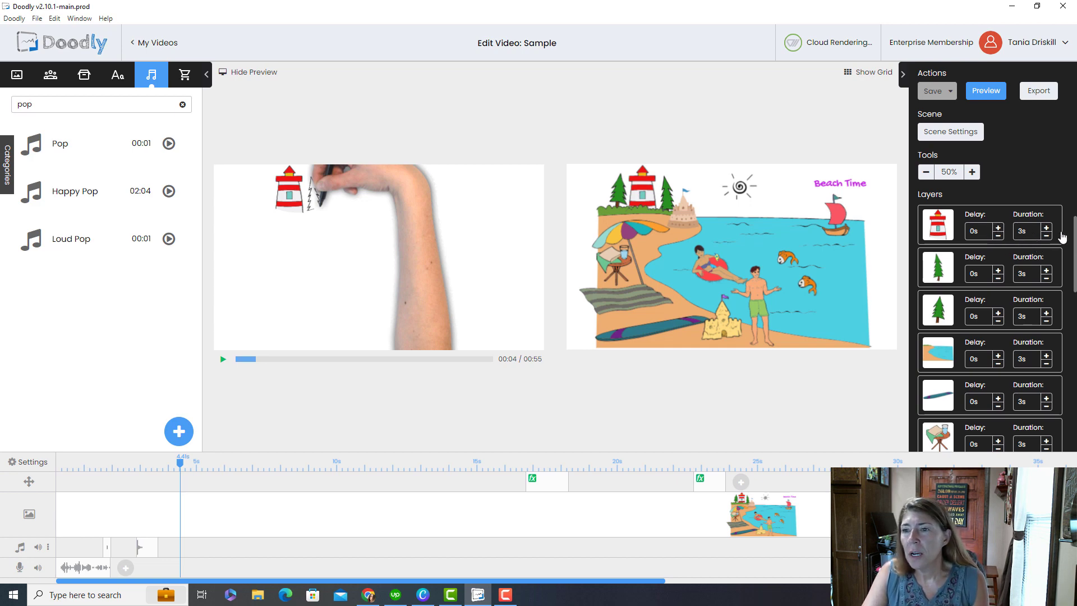
{"action": "left_click", "coordinate": [1046, 236]}
{"action": "left_click", "coordinate": [1046, 236]}
{"action": "left_click", "coordinate": [1047, 237]}
{"action": "left_click", "coordinate": [1046, 236]}
{"action": "left_click", "coordinate": [1046, 236]}
{"action": "left_click", "coordinate": [1046, 237]}
{"action": "left_click", "coordinate": [1046, 228]}
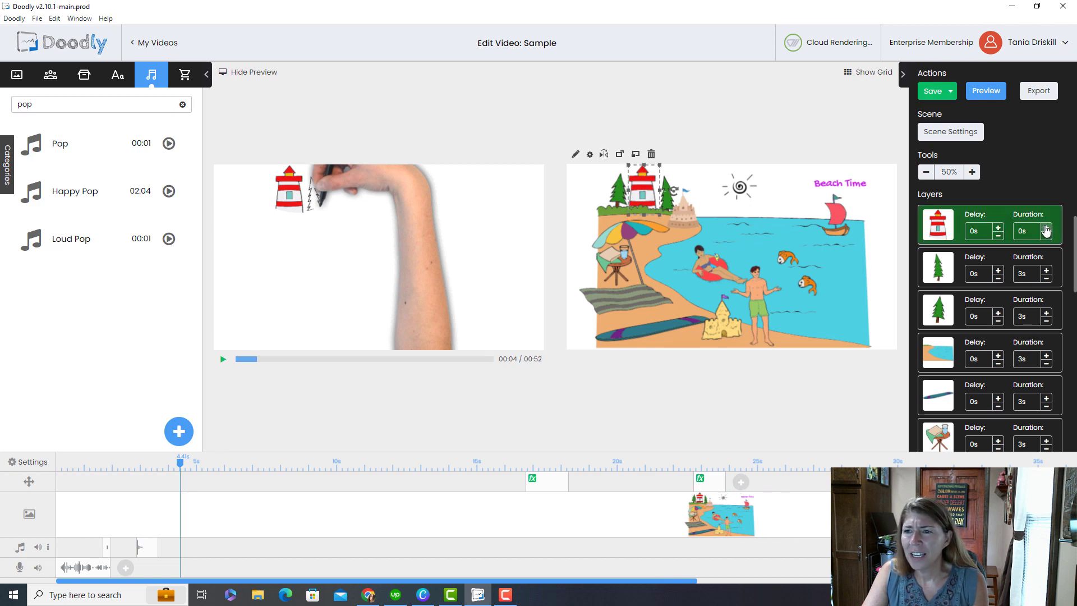
- Set the duration of the pine tree between the lighthouse and the distant sand castle to 1 s, and delete that tree
{"action": "left_click", "coordinate": [1051, 280]}
{"action": "left_click", "coordinate": [1047, 278]}
{"action": "left_click", "coordinate": [1047, 279]}
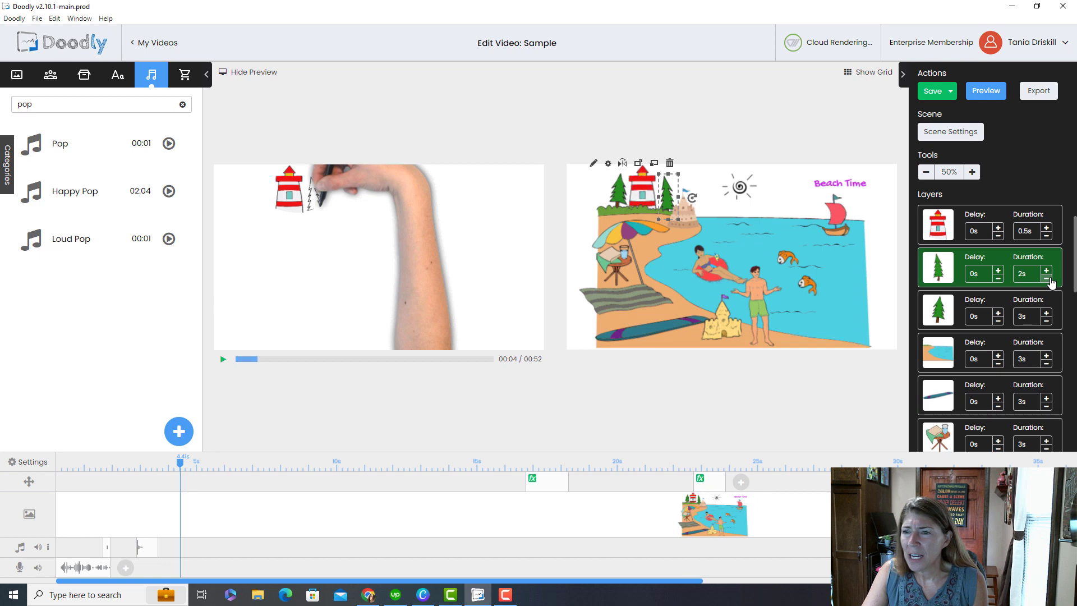
{"action": "left_click", "coordinate": [1047, 278]}
{"action": "left_click", "coordinate": [1047, 278]}
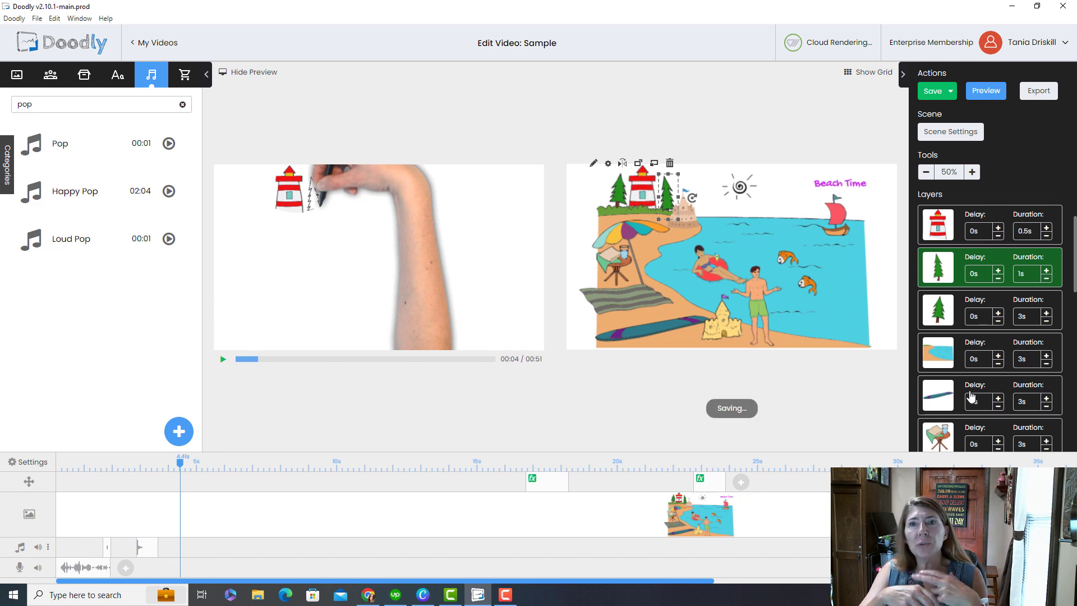
{"action": "key", "text": "Delete"}
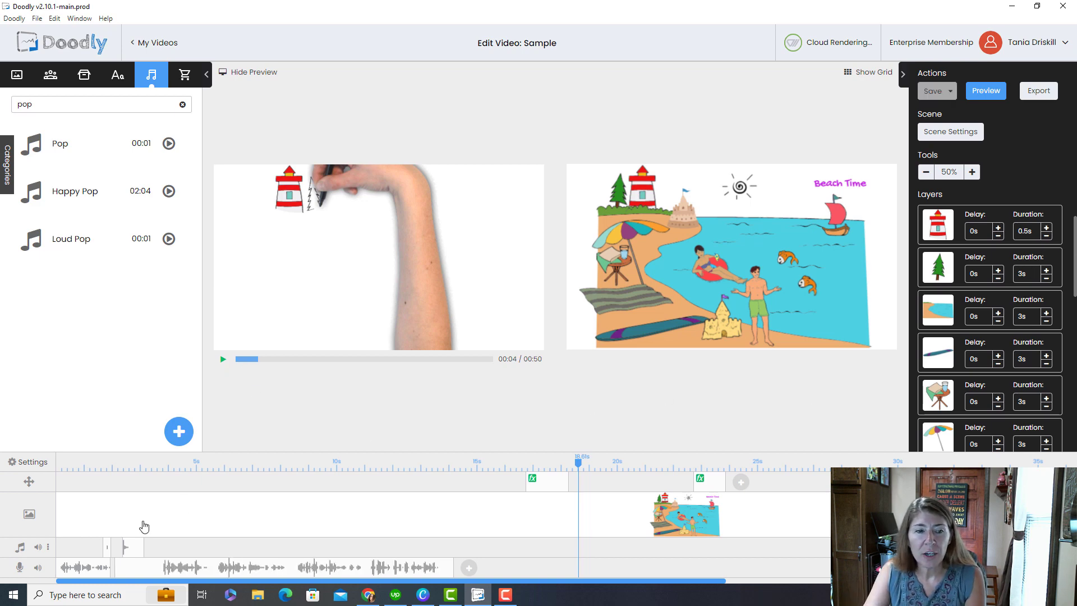
- Preview the opening seconds, and remove the short first voice recording and both pop sounds from the timeline
{"action": "left_click", "coordinate": [57, 465]}
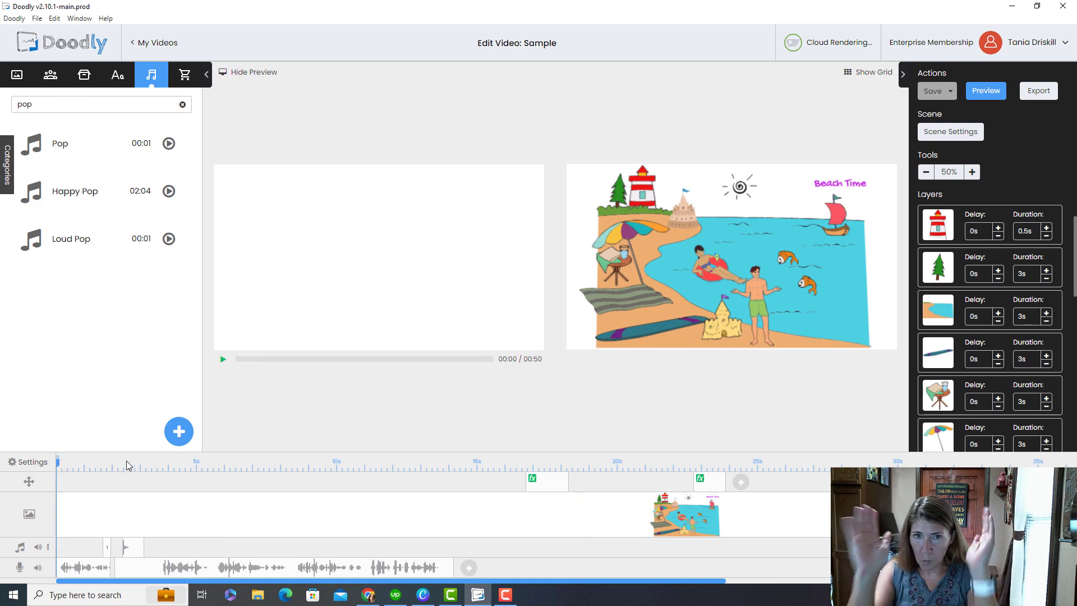
{"action": "key", "text": "space"}
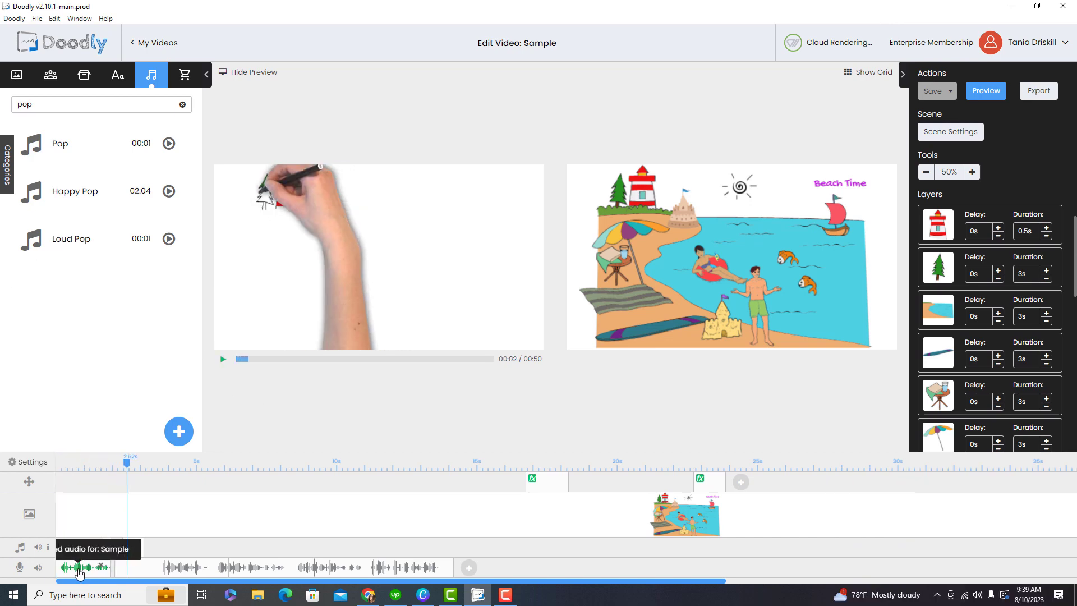
{"action": "left_click", "coordinate": [60, 564]}
{"action": "key", "text": "Return"}
{"action": "left_click", "coordinate": [60, 564]}
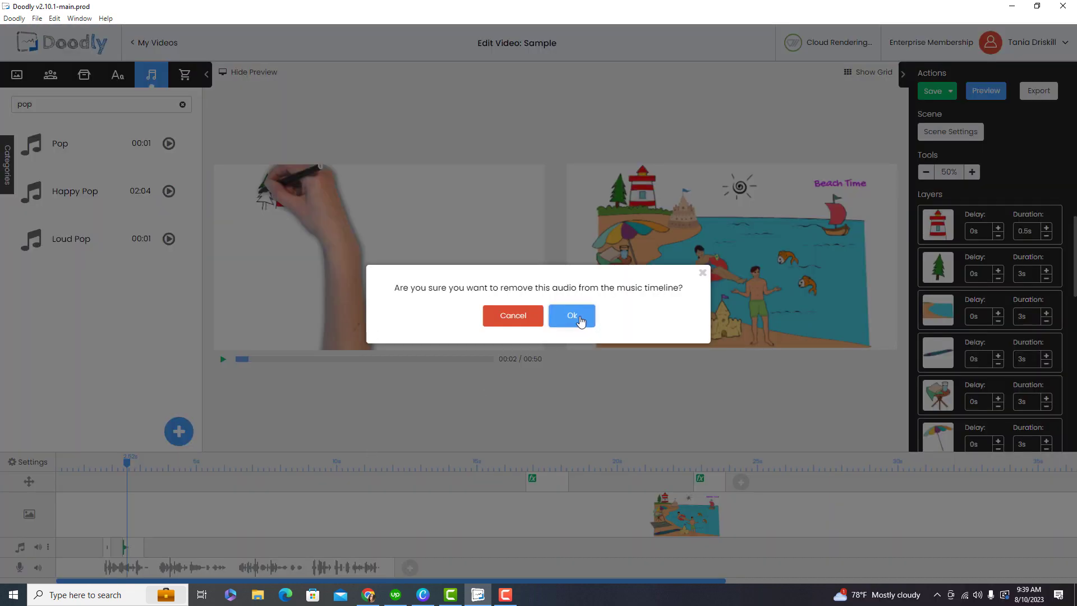
{"action": "left_click", "coordinate": [575, 321]}
{"action": "left_click", "coordinate": [224, 360]}
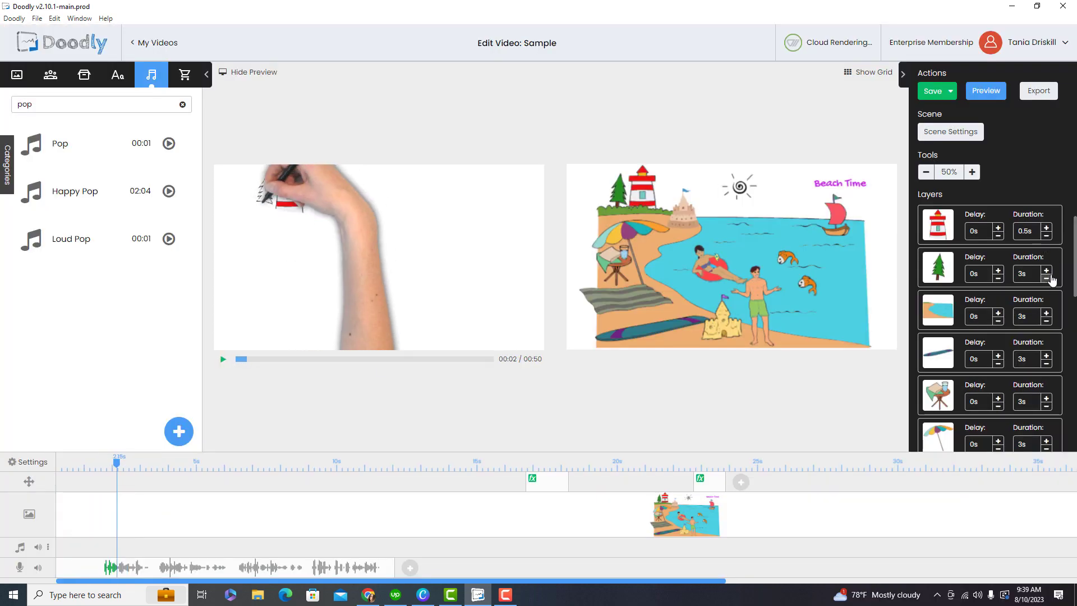
- Set the durations of the pine tree, beach background, surfboard and table layers to 0.5 s each
{"action": "left_click", "coordinate": [1046, 278]}
{"action": "left_click", "coordinate": [1046, 321]}
{"action": "left_click", "coordinate": [1047, 363]}
{"action": "left_click", "coordinate": [1047, 314]}
{"action": "left_click", "coordinate": [1046, 406]}
{"action": "left_click", "coordinate": [1046, 406]}
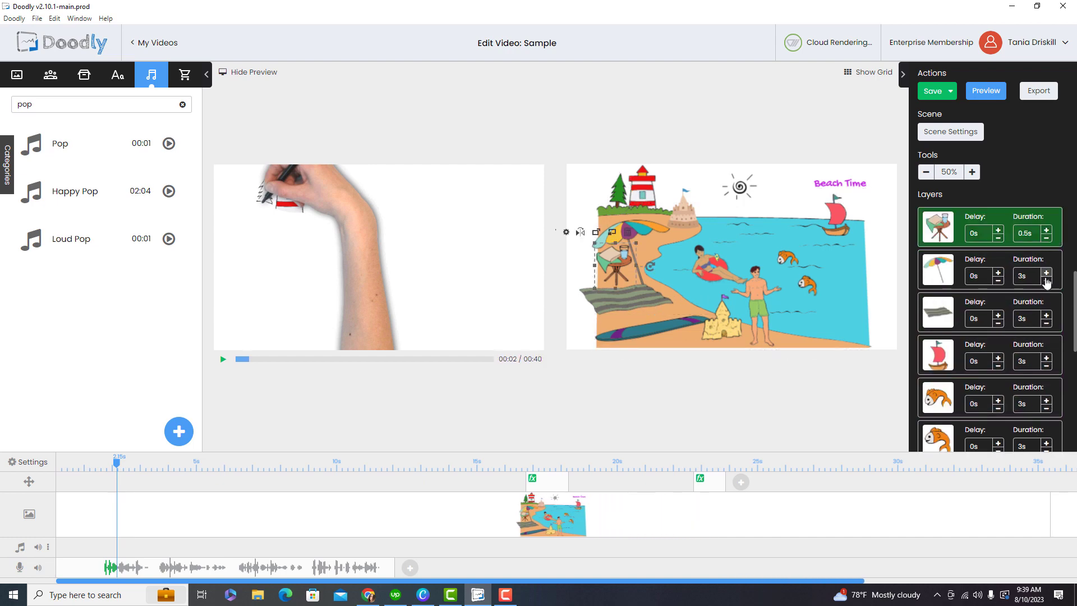
- Set the beach umbrella and striped towel durations to 0.5 s each, and shorten the sailboat's duration
{"action": "left_click", "coordinate": [1047, 279]}
{"action": "left_click", "coordinate": [1047, 279]}
{"action": "left_click", "coordinate": [1047, 322]}
{"action": "left_click", "coordinate": [1047, 323]}
{"action": "left_click", "coordinate": [1047, 365]}
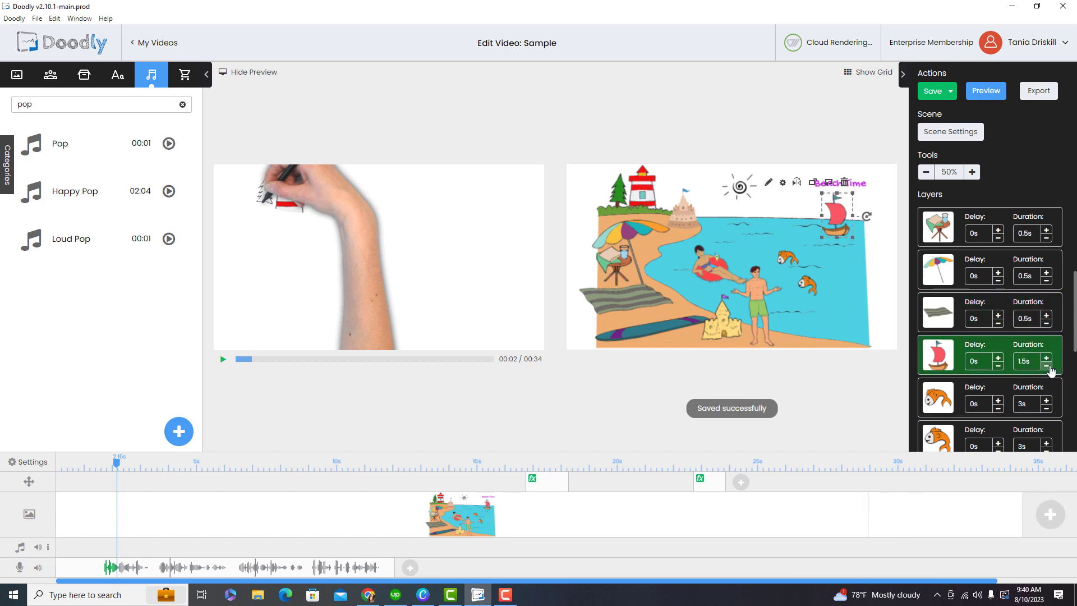
- Give the first fish a 1 s delay and set both fish layers' durations to 0.5 s
{"action": "left_click", "coordinate": [998, 400]}
{"action": "left_click", "coordinate": [223, 359]}
{"action": "left_click", "coordinate": [178, 431]}
{"action": "left_click", "coordinate": [567, 387]}
{"action": "scroll", "coordinate": [1031, 290], "scroll_direction": "down", "scroll_amount": 3}
{"action": "left_click", "coordinate": [1046, 282]}
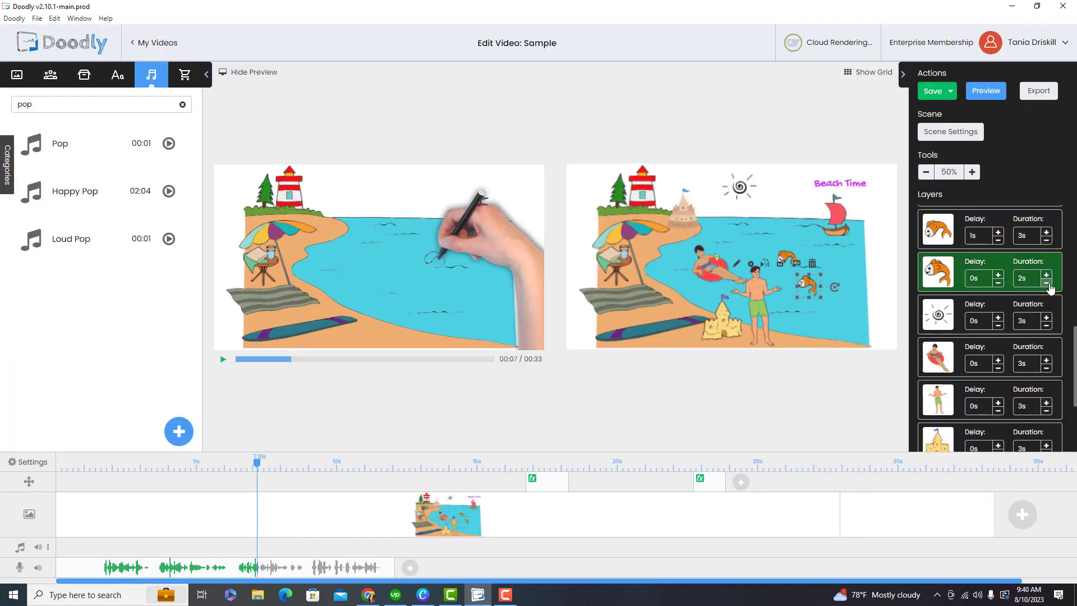
{"action": "left_click", "coordinate": [1047, 239]}
- Set the durations of the sun, the swimmer on the red float and the standing man to 0.5 s each
{"action": "left_click", "coordinate": [1047, 324]}
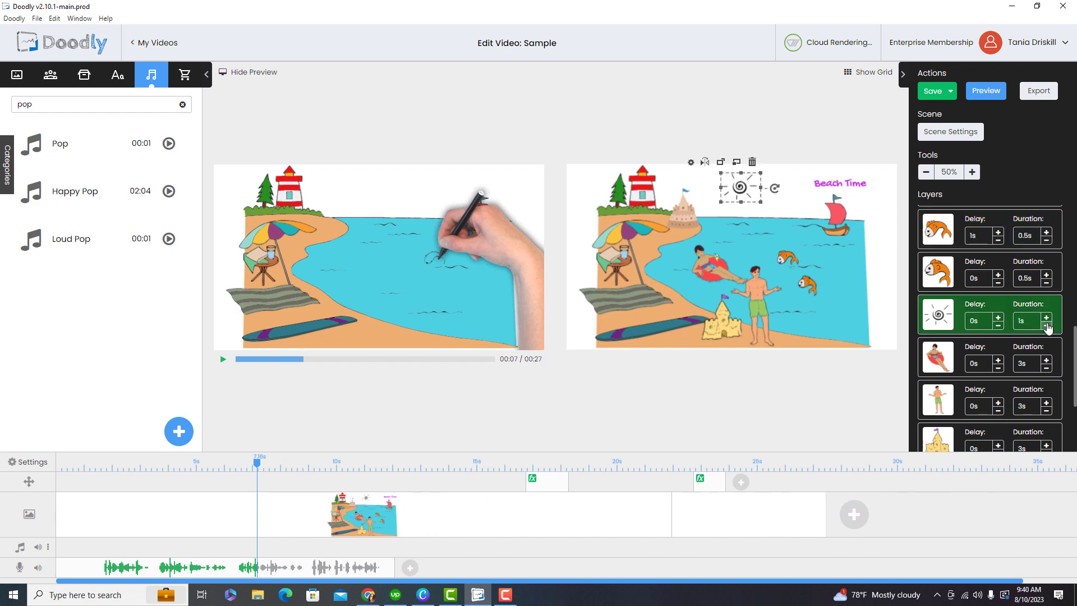
{"action": "left_click", "coordinate": [1047, 367]}
{"action": "left_click", "coordinate": [1047, 410]}
{"action": "left_click", "coordinate": [223, 359]}
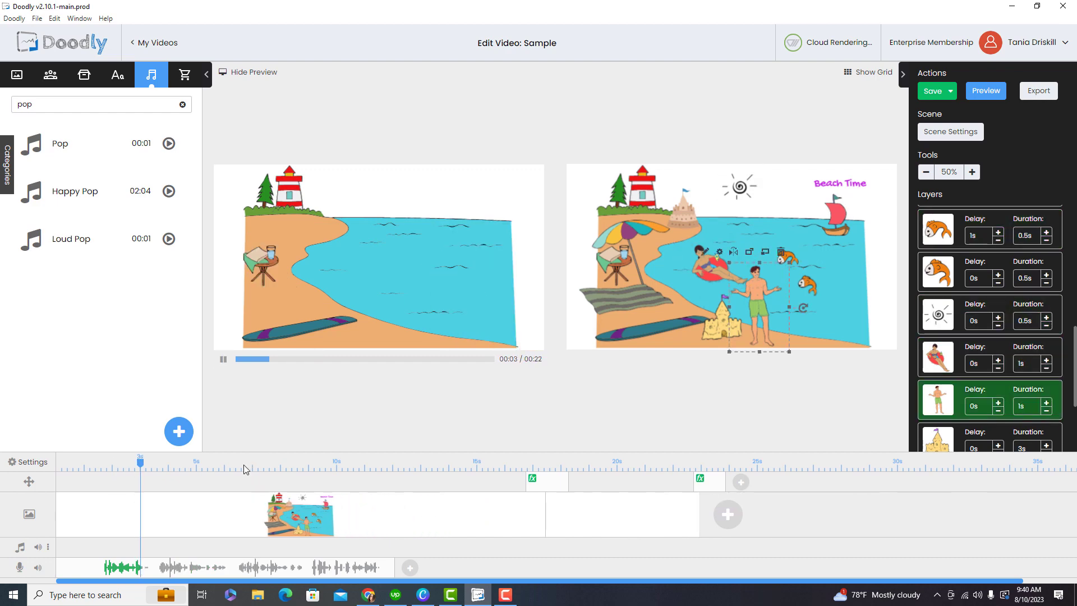
{"action": "left_click", "coordinate": [1046, 367]}
{"action": "left_click", "coordinate": [1047, 411]}
- Set the durations of the yellow and the distant sand castle layers to 0.5 s each
{"action": "scroll", "coordinate": [987, 337], "scroll_direction": "down", "scroll_amount": 2}
{"action": "left_click", "coordinate": [222, 359]}
{"action": "left_click", "coordinate": [1047, 351]}
{"action": "left_click", "coordinate": [1047, 394]}
{"action": "left_click", "coordinate": [1047, 394]}
{"action": "left_click", "coordinate": [1047, 394]}
{"action": "left_click", "coordinate": [1047, 395]}
{"action": "left_click", "coordinate": [1047, 394]}
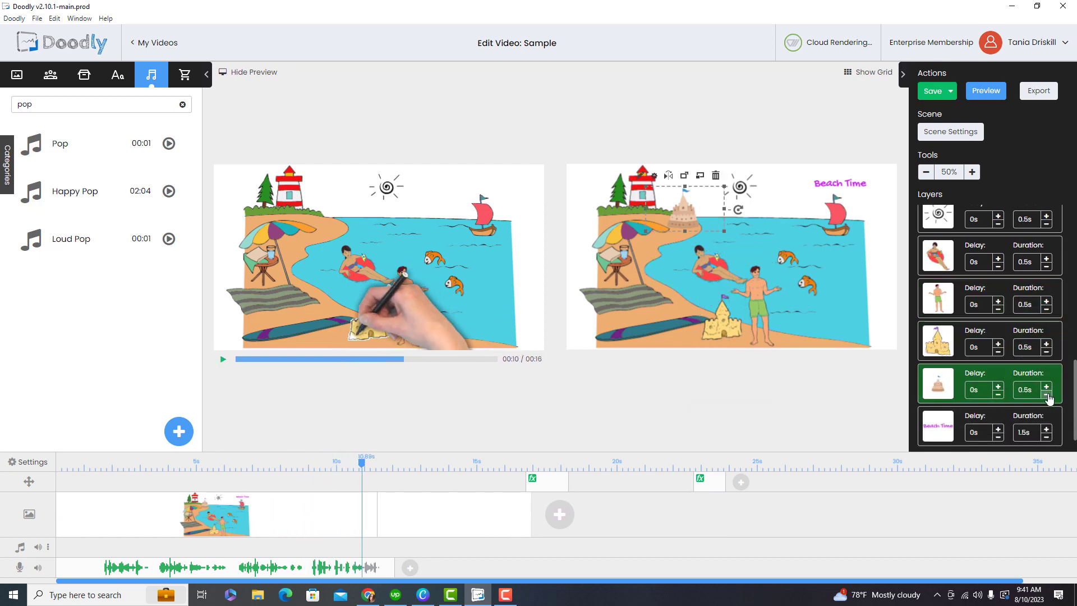
- Preview the end of the beach scene and place the playhead in its exit animation at about 11.3 s
{"action": "left_click", "coordinate": [223, 359]}
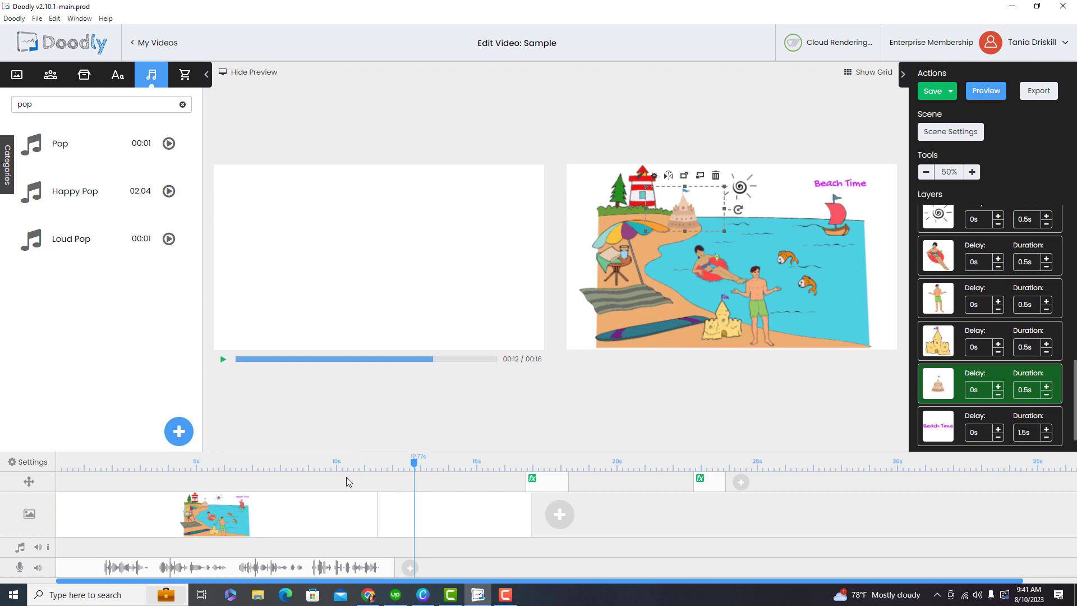
{"action": "left_click", "coordinate": [344, 517]}
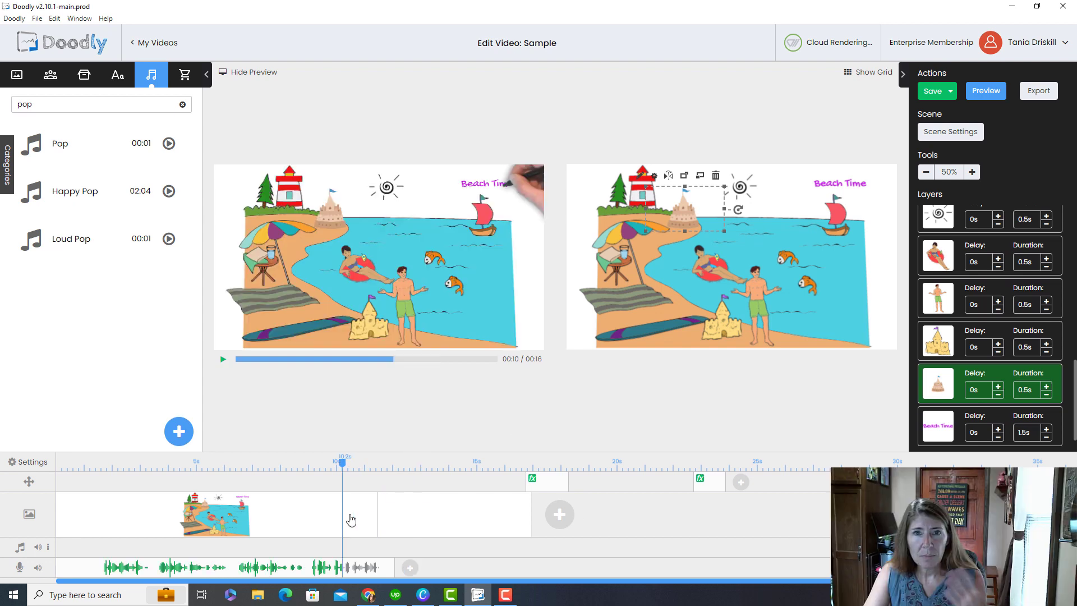
{"action": "left_click", "coordinate": [373, 463]}
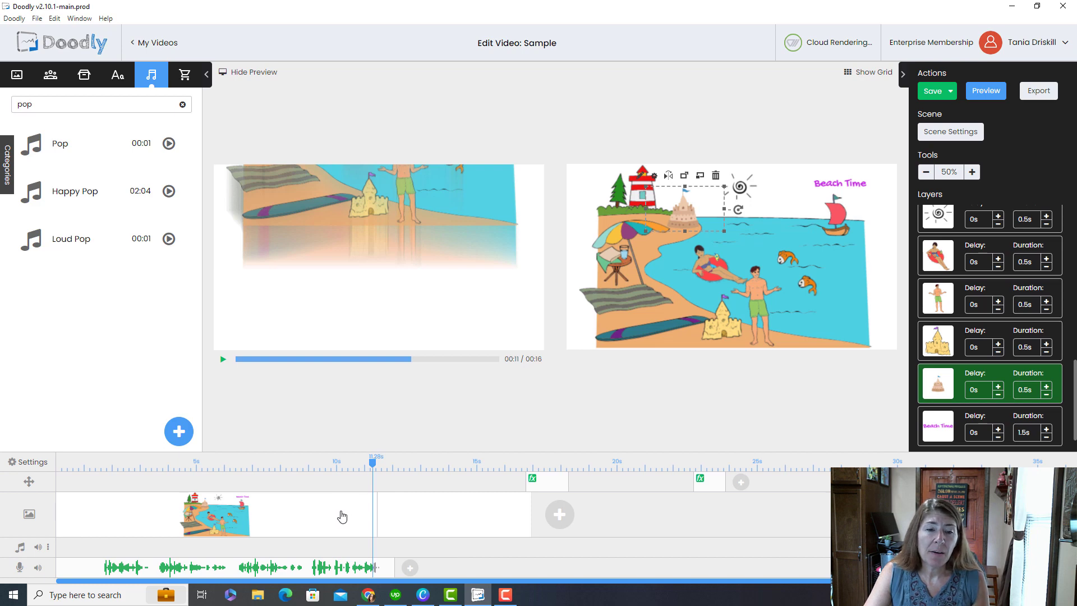
- Set the beach scene's extra time to 2.5 s and apply the scene settings
{"action": "left_click", "coordinate": [947, 132]}
{"action": "left_click", "coordinate": [668, 235]}
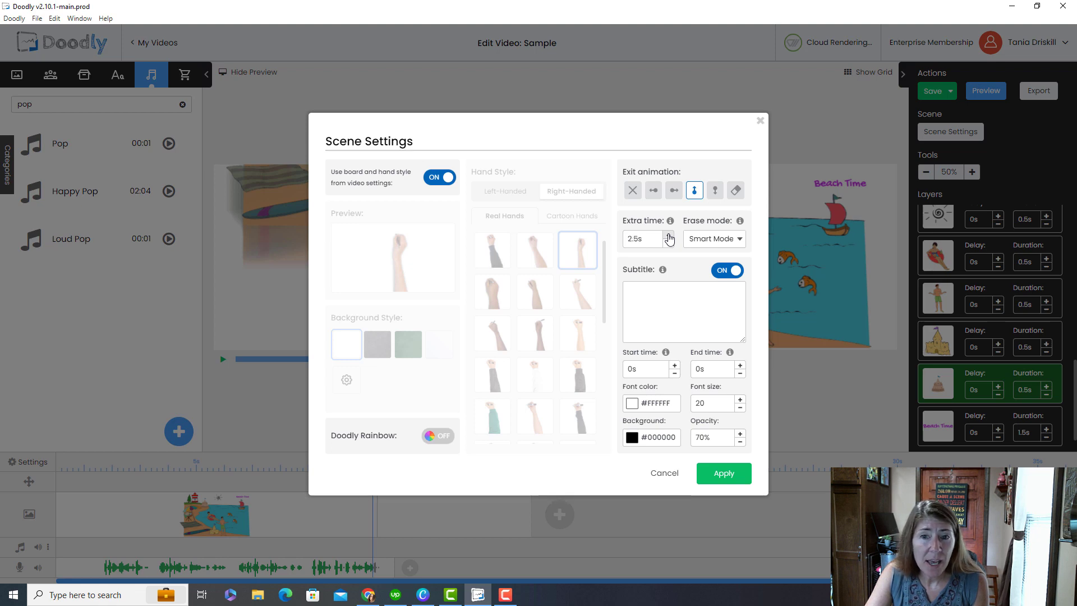
{"action": "left_click", "coordinate": [722, 473]}
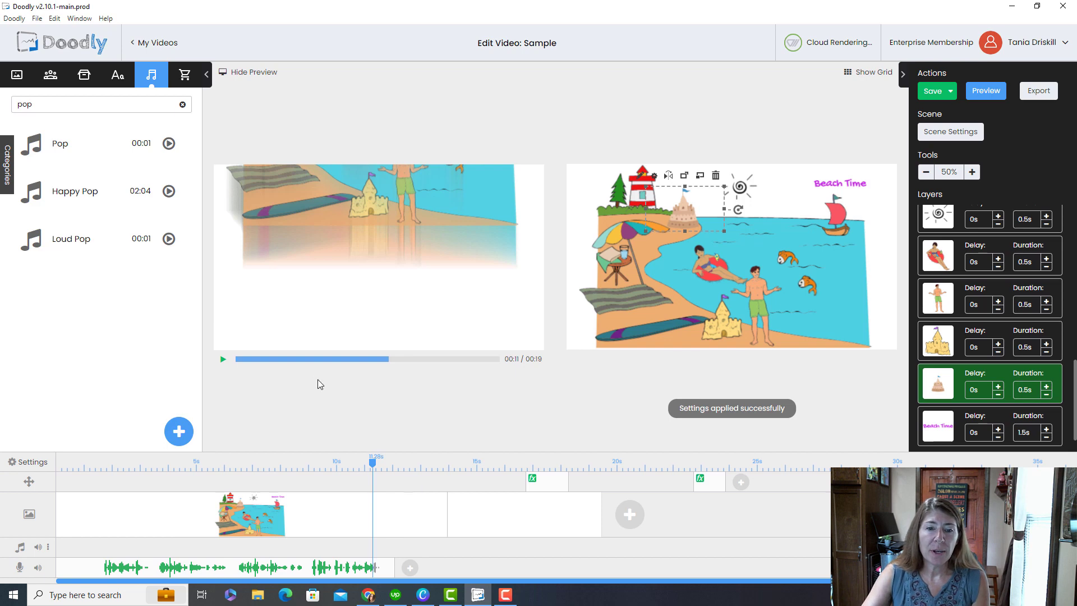
- Play the preview from about 10 s through the end of the beach scene and pause it
{"action": "left_click", "coordinate": [330, 459]}
{"action": "left_click", "coordinate": [222, 359]}
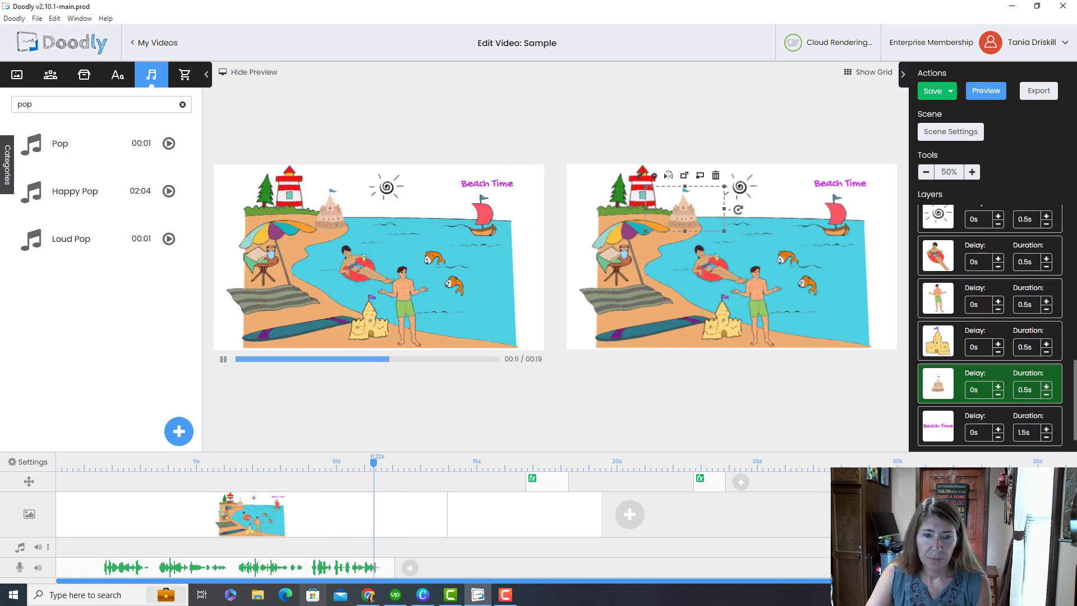
{"action": "left_click", "coordinate": [224, 360]}
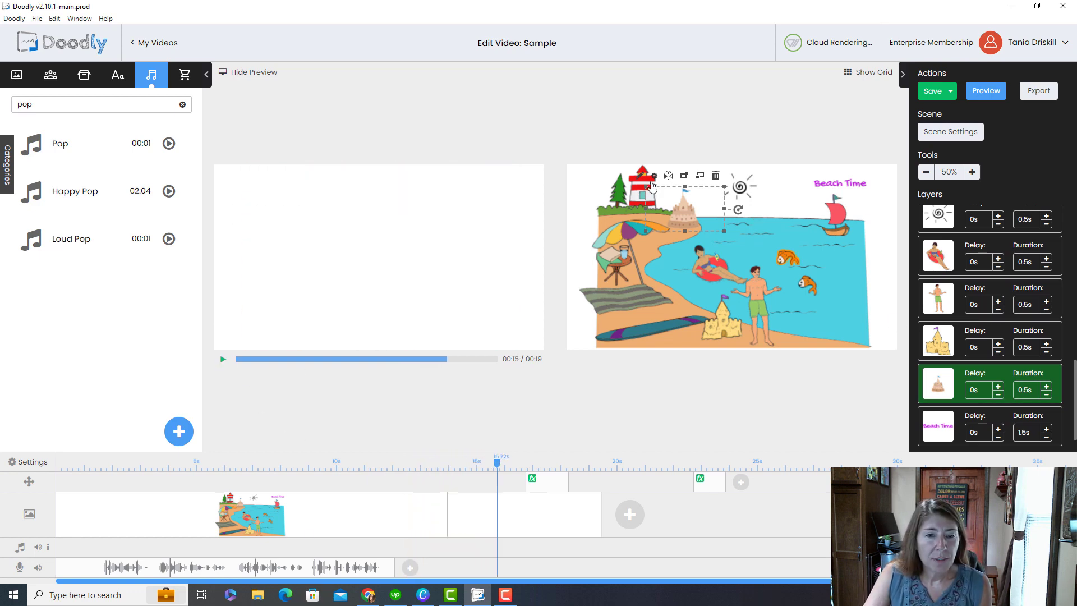
- Move the two pan and zoom effects earlier on the timeline, to start at about 6.7 s and 10.7 s
{"action": "left_click", "coordinate": [295, 469]}
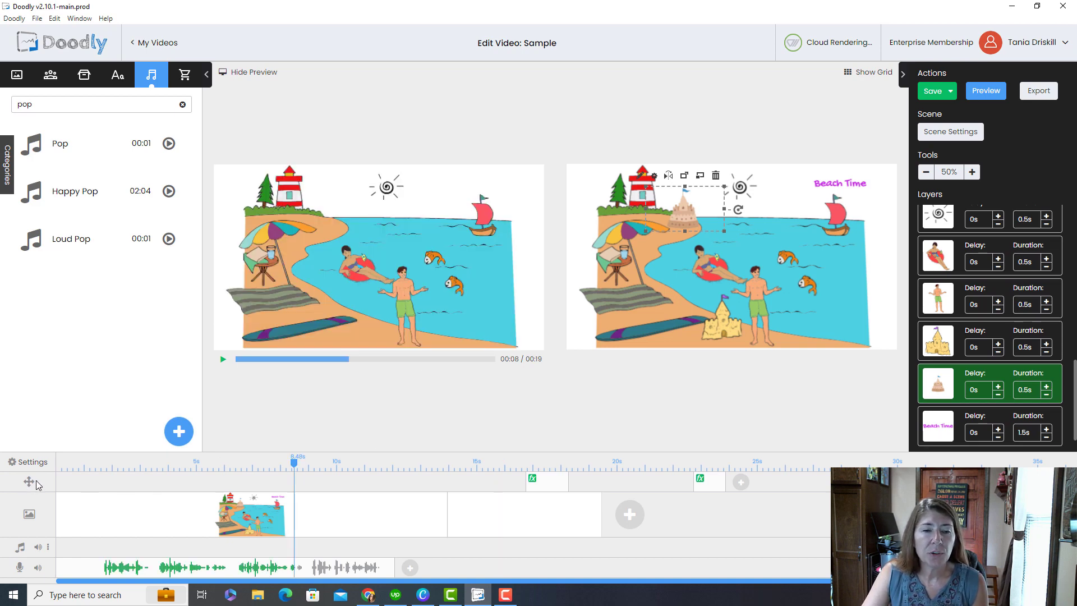
{"action": "left_click_drag", "start_coordinate": [544, 481], "coordinate": [263, 474]}
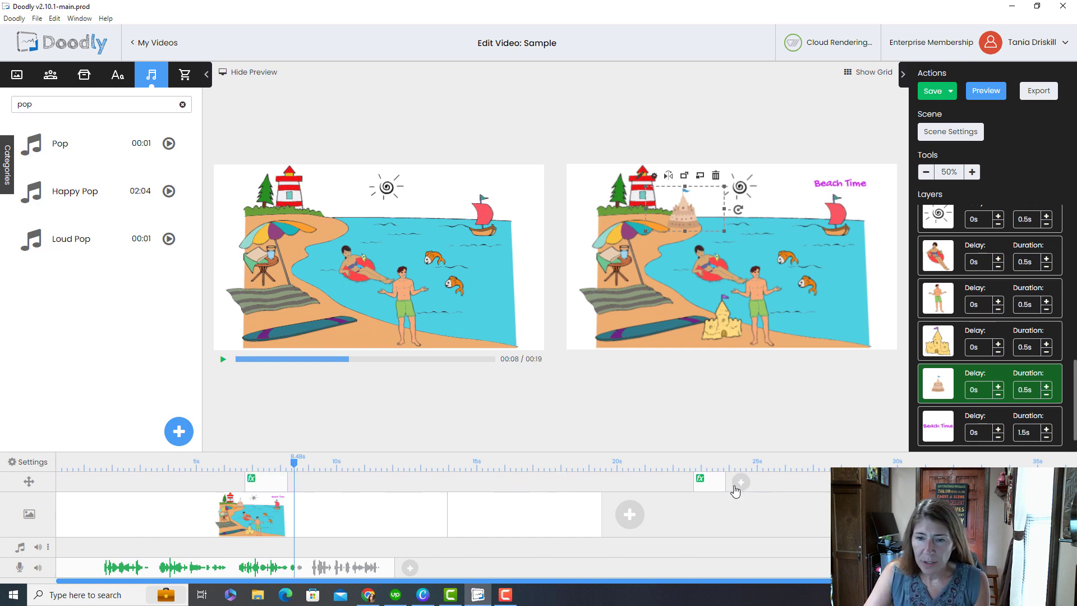
{"action": "left_click_drag", "start_coordinate": [710, 482], "coordinate": [372, 485]}
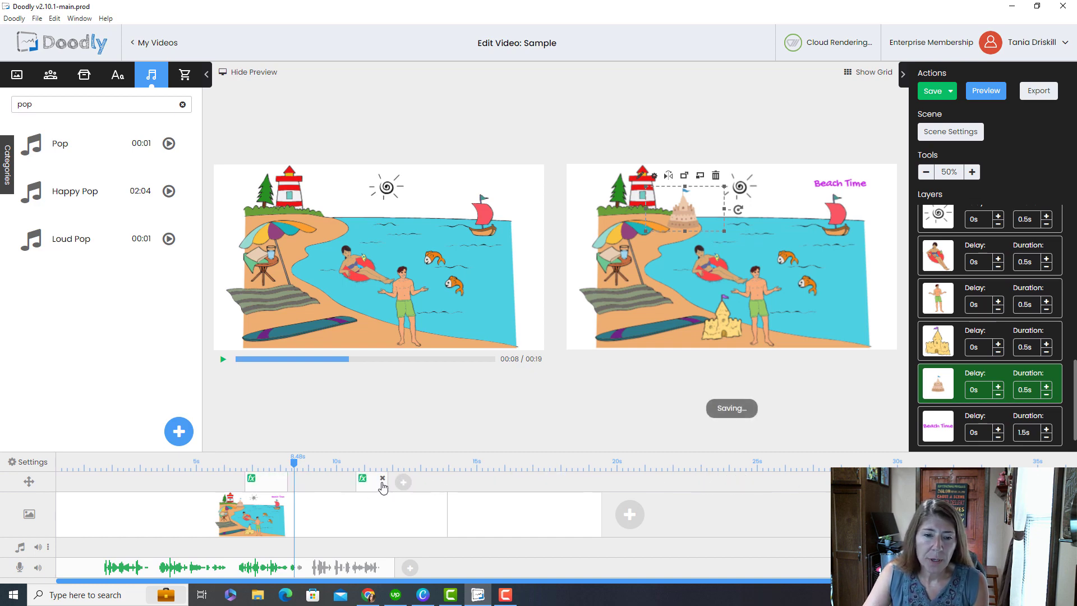
- Remove the first pan and zoom effect from the timeline
{"action": "left_click", "coordinate": [282, 476]}
{"action": "left_click", "coordinate": [567, 317]}
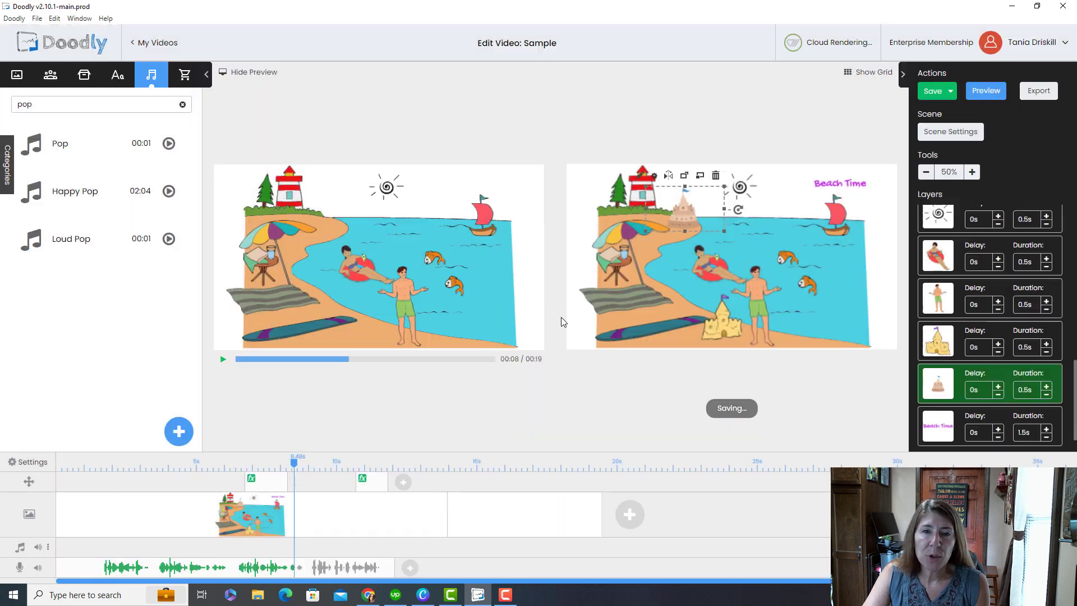